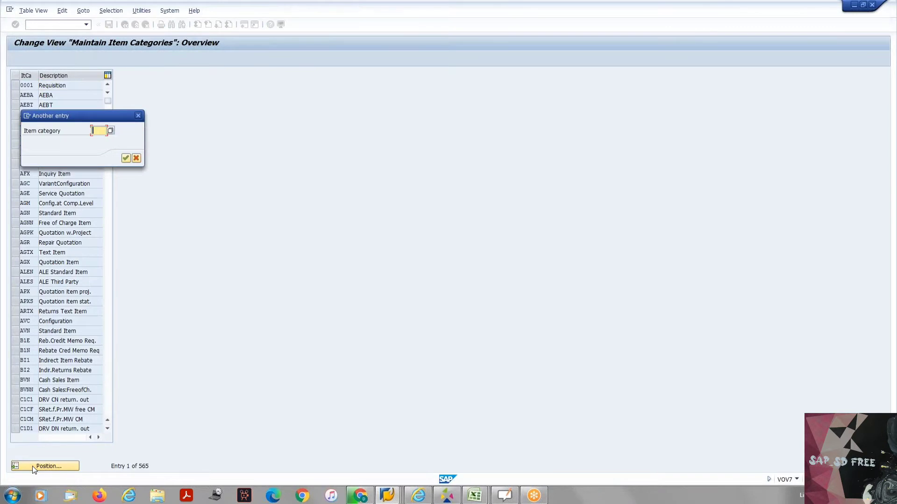
- Position the item category list at TAN and open the details of that item category
text(TAN)
key(Return)
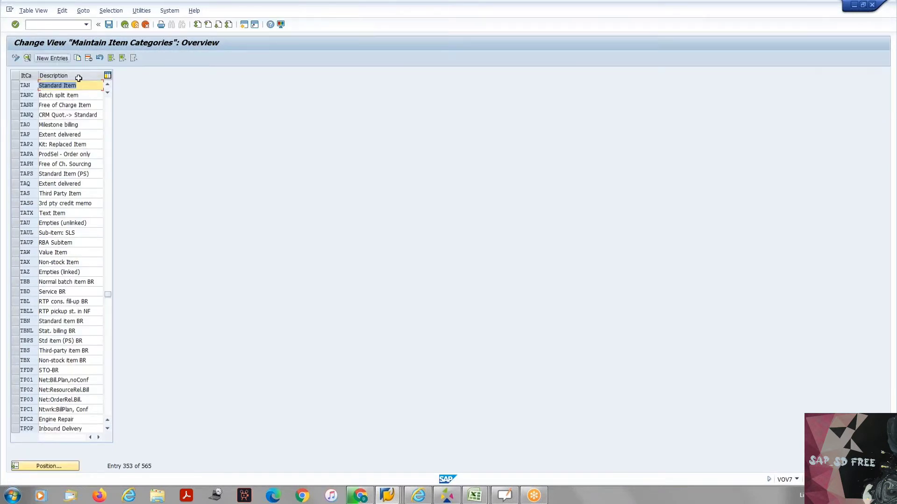
double_click(26, 85)
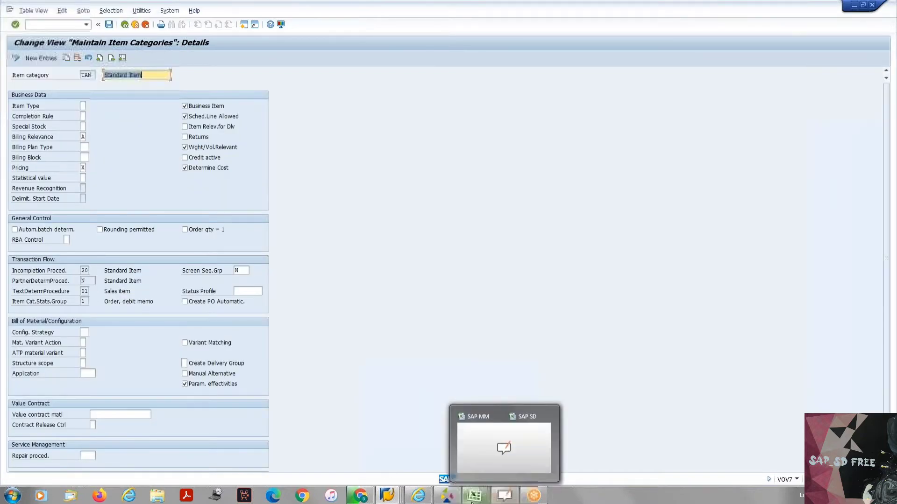
- Switch to the SAP SD workbook in Excel to check the Item Categories sheet, and return to the TAN details in SAP
mouse_move(476, 495)
click(500, 456)
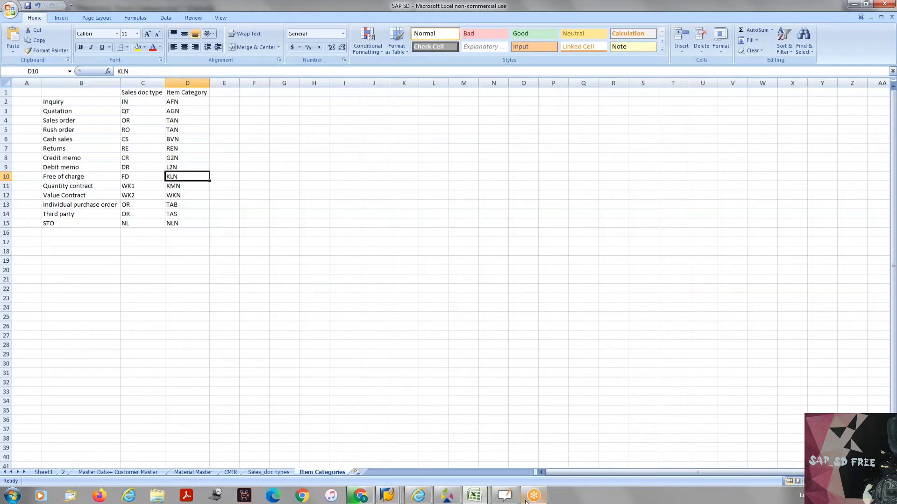
mouse_move(474, 496)
click(503, 462)
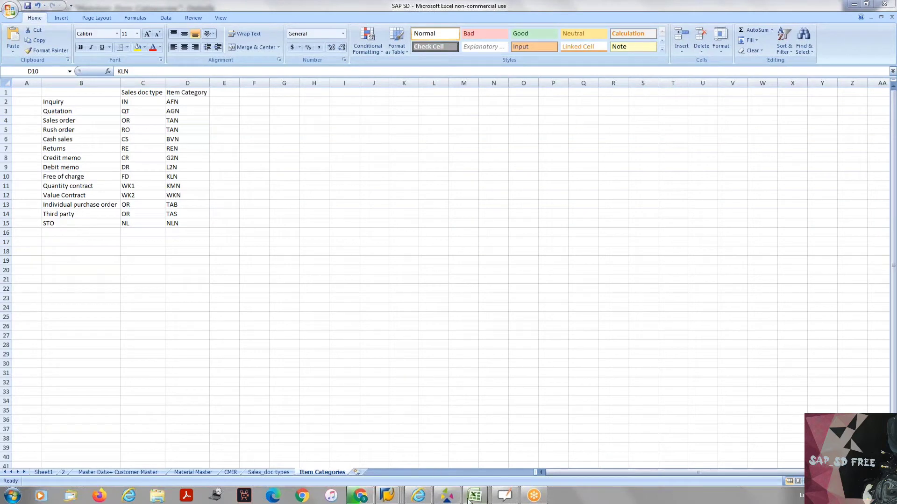
mouse_move(387, 495)
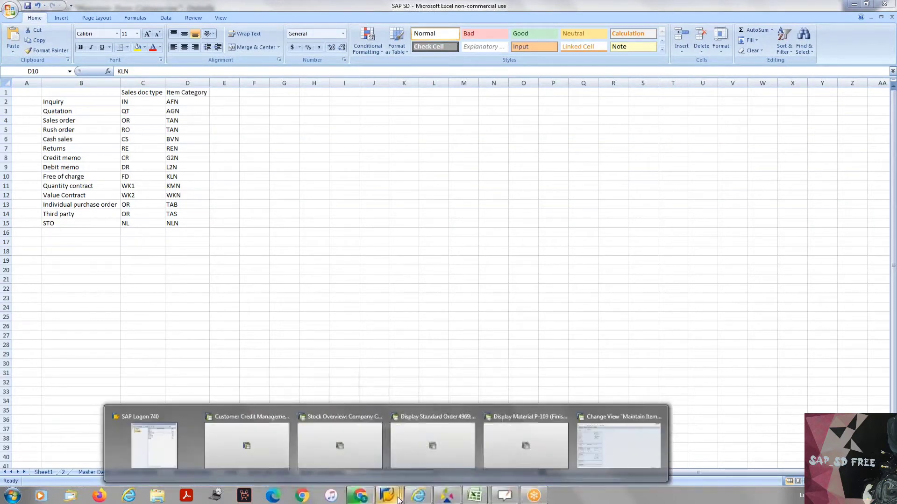
click(636, 448)
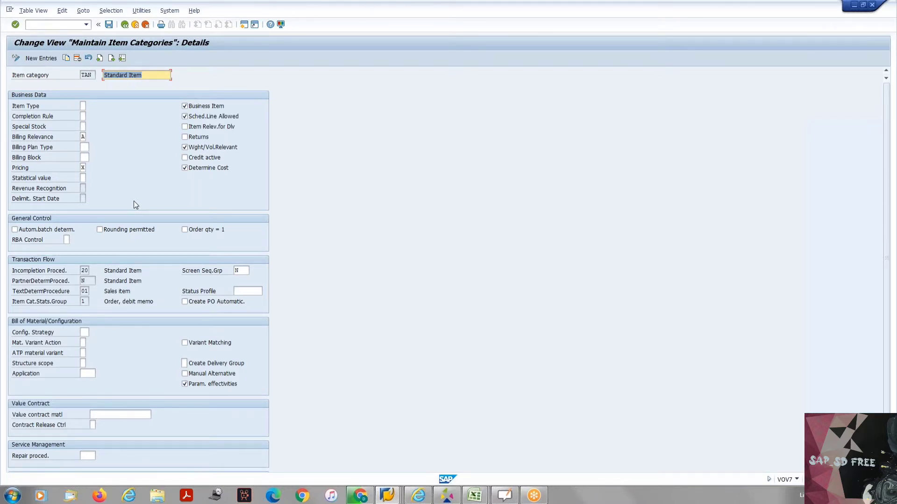
- Examine automatic batch determination, the incompletion procedure and the partner determination procedure of item category TAN
click(54, 231)
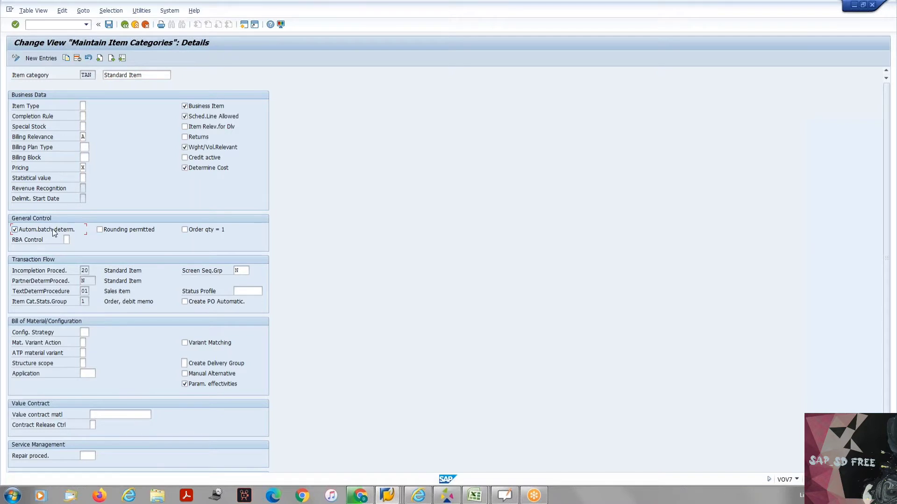
click(51, 233)
drag(18, 272, 75, 280)
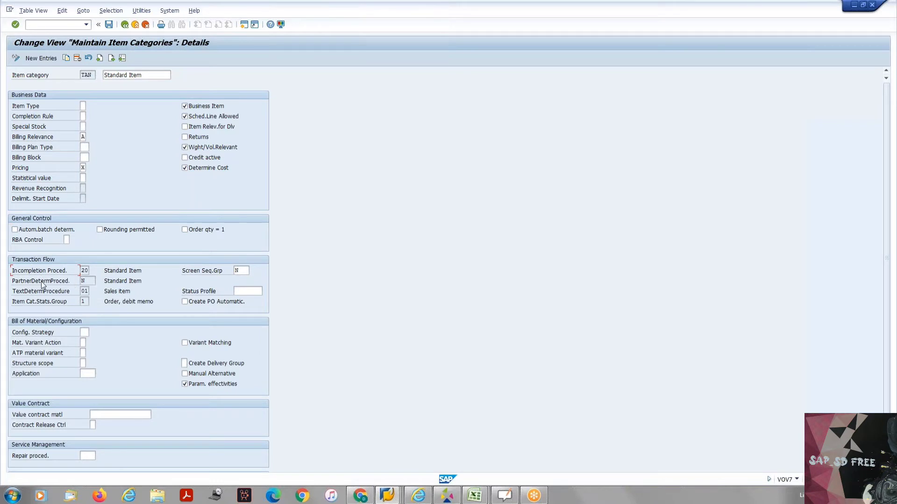
click(31, 280)
drag(31, 281, 70, 282)
click(55, 281)
click(89, 281)
drag(12, 280, 76, 283)
- Examine the text determination procedure and list the possible values for the item category statistics group
click(12, 294)
drag(13, 295, 79, 300)
click(78, 298)
text(1)
drag(12, 306, 82, 303)
click(88, 300)
click(93, 302)
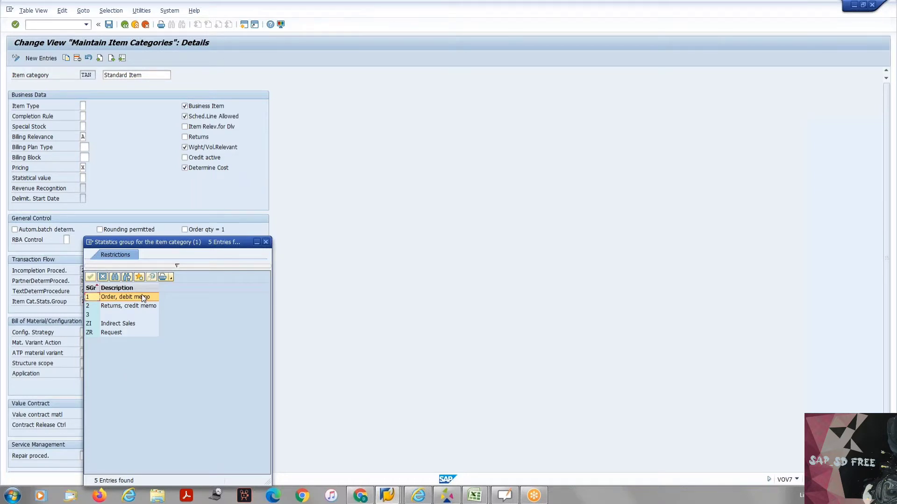
- Switch to the OpenBoard whiteboard and add a blank page
click(503, 496)
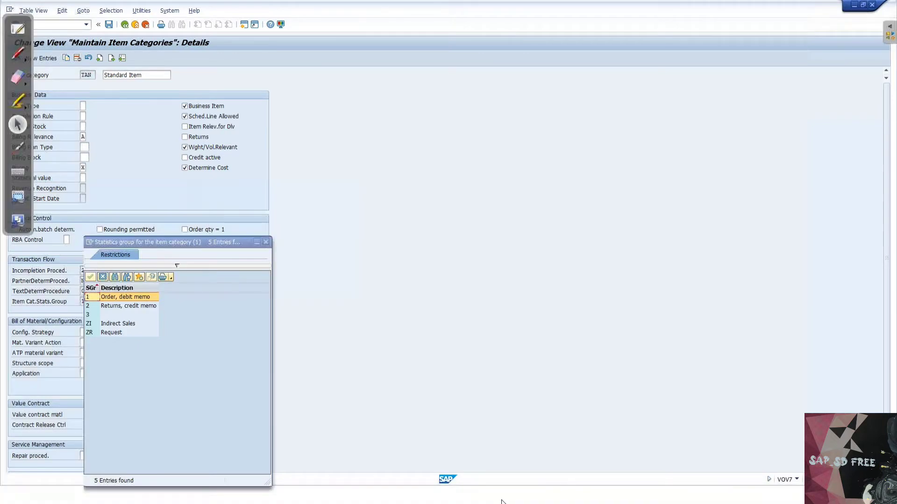
click(18, 33)
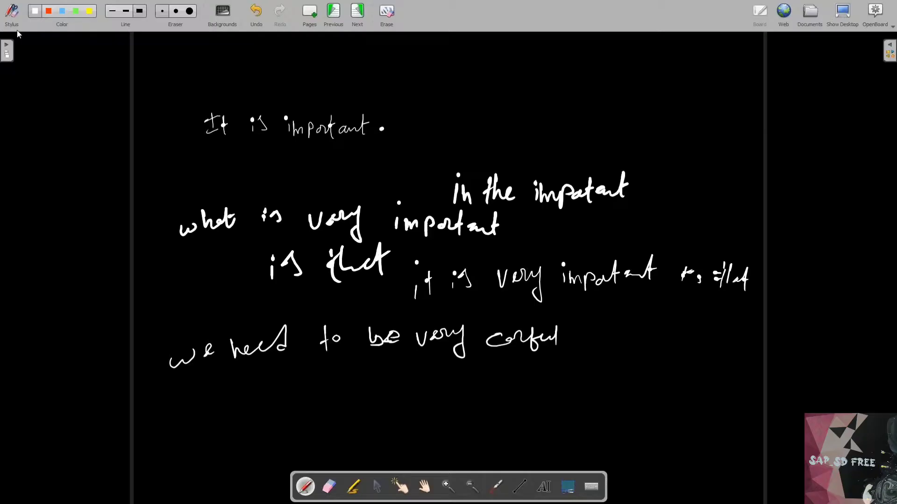
click(309, 13)
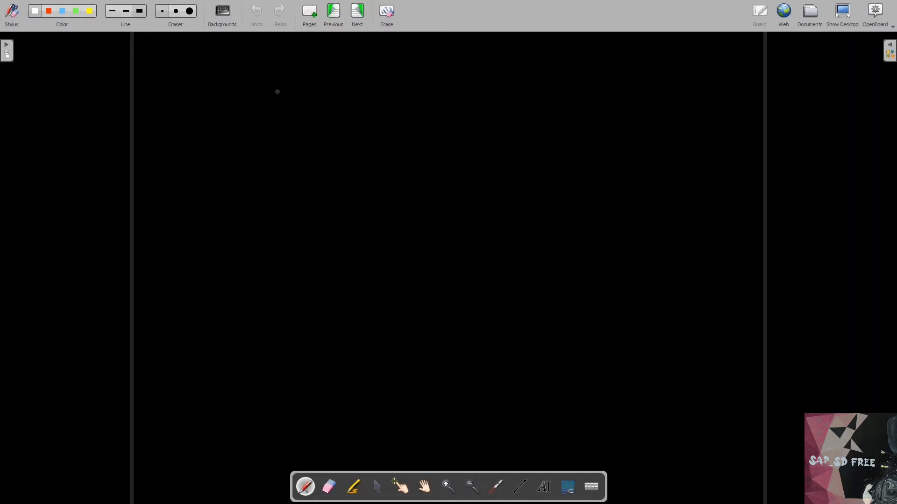
- Handwrite "SO" followed by an arrow on the blank page
scroll(277, 92, down, 7)
scroll(448, 268, up, 7)
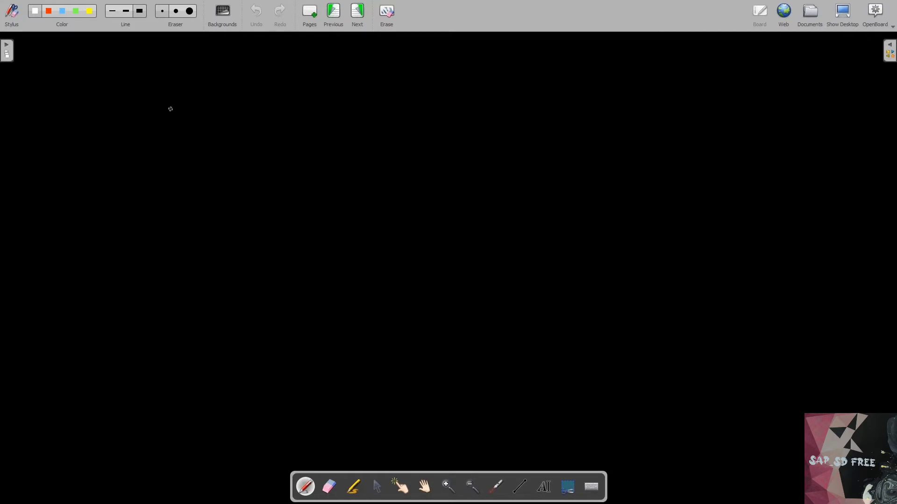
drag(176, 107, 166, 122)
mouse_move(196, 109)
mouse_down()
mouse_move(192, 119)
mouse_move(198, 109)
mouse_move(252, 103)
mouse_up()
mouse_move(242, 95)
mouse_down()
mouse_move(250, 95)
mouse_move(248, 109)
mouse_up()
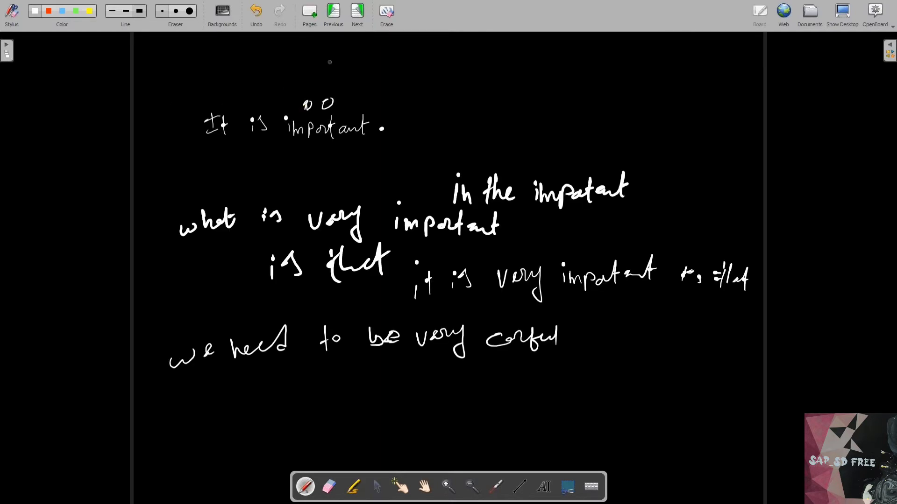
- Add another blank page to the board and handwrite "SO → 100 →" near its top
scroll(329, 62, down, 10)
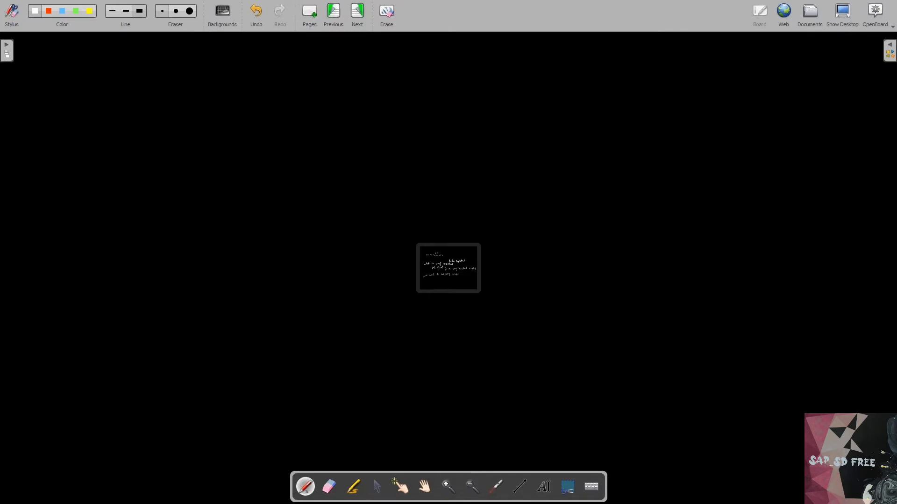
click(309, 14)
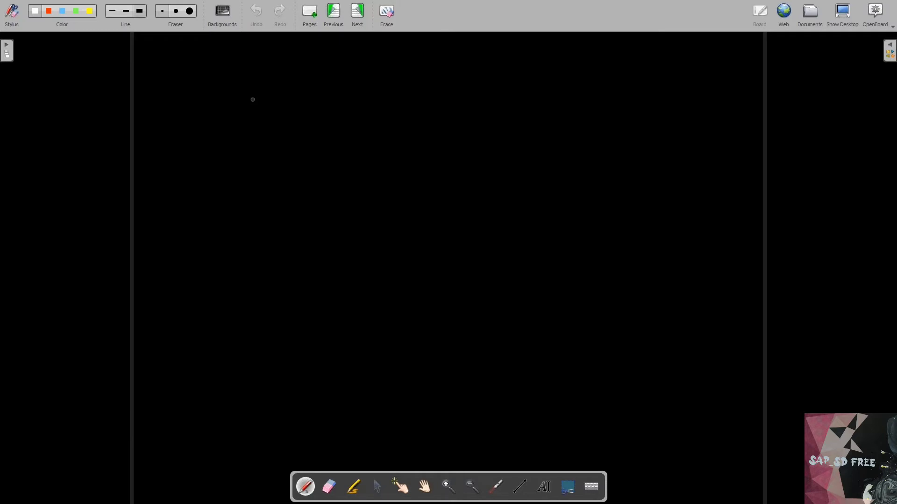
key(ctrl+plus)
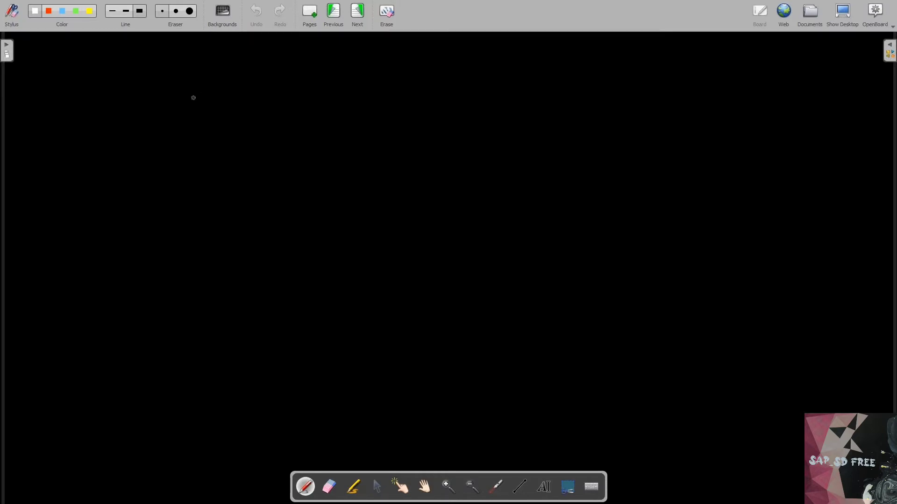
mouse_move(213, 97)
mouse_down()
mouse_move(202, 117)
mouse_move(300, 116)
mouse_move(362, 103)
mouse_move(327, 121)
mouse_move(406, 107)
mouse_up()
drag(389, 100, 392, 114)
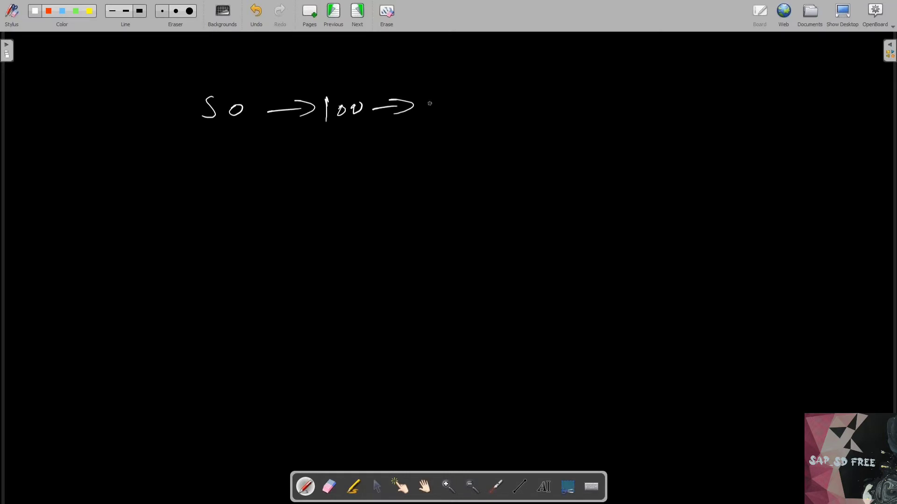
- Handwrite "Inovoice – 1000" after the second arrow on the SO line
mouse_move(431, 102)
mouse_down()
mouse_move(431, 121)
mouse_move(441, 104)
mouse_move(447, 120)
mouse_move(486, 107)
mouse_move(502, 115)
mouse_move(552, 107)
mouse_up()
click(504, 100)
mouse_move(560, 93)
mouse_down()
mouse_move(559, 108)
mouse_move(584, 101)
mouse_up()
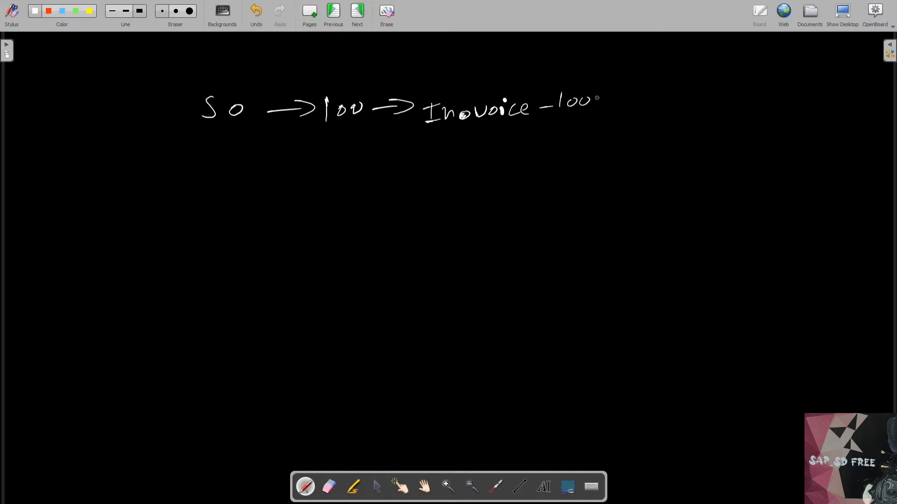
drag(596, 97, 593, 97)
- Below the invoice, handwrite "10 → 100 × 10 = 1000" and start a second line with "12 →"
mouse_move(496, 138)
mouse_down()
mouse_move(513, 148)
mouse_move(549, 144)
mouse_up()
drag(519, 160, 520, 175)
drag(523, 163, 537, 172)
drag(546, 164, 552, 167)
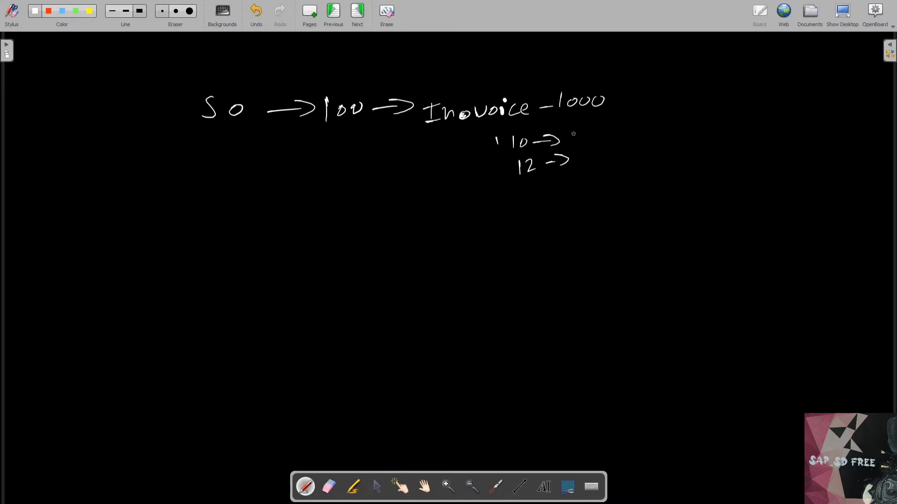
mouse_move(576, 134)
mouse_down()
mouse_move(577, 146)
mouse_move(597, 142)
mouse_up()
drag(608, 136, 612, 146)
mouse_move(608, 138)
mouse_down()
mouse_move(621, 146)
mouse_move(632, 137)
mouse_up()
drag(638, 137, 729, 139)
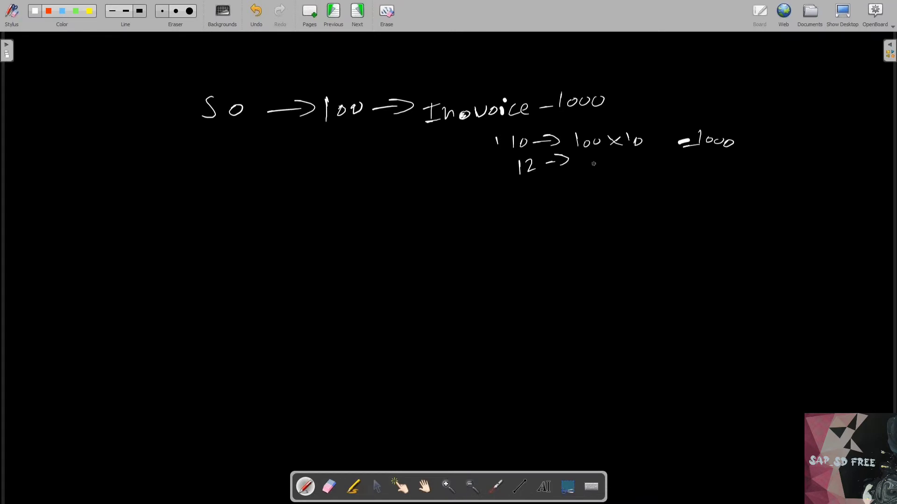
- Complete the line starting with "12 →" by handwriting "100 × 12 = 1200"
drag(579, 163, 579, 174)
drag(588, 167, 593, 168)
drag(606, 167, 622, 174)
mouse_move(628, 164)
mouse_down()
mouse_move(612, 174)
mouse_move(712, 166)
mouse_up()
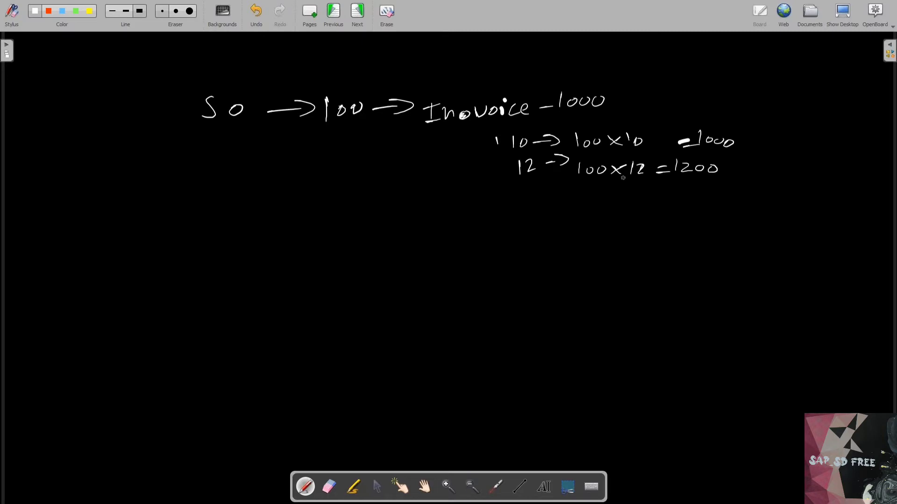
drag(599, 226, 645, 204)
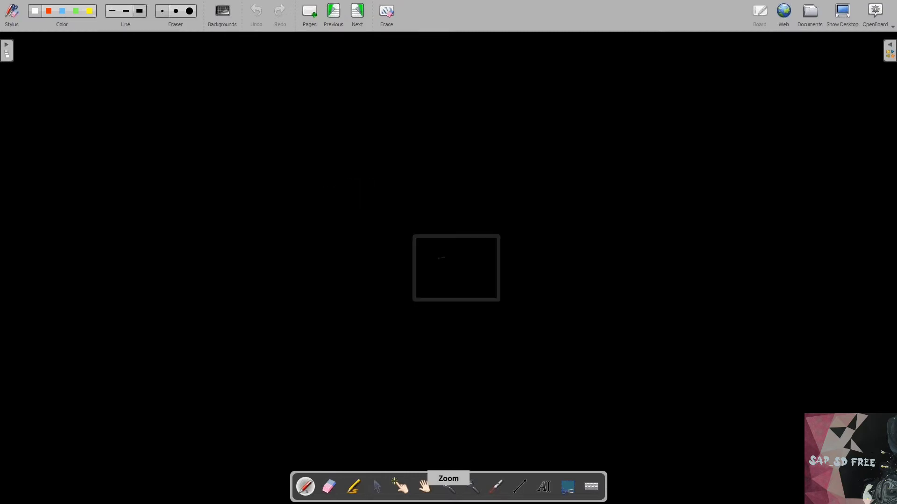
- On the page with only "SO →", handwrite "Invoice → 10 × 100 = 1000" below that text
key(ctrl+plus)
key(ctrl+plus)
key(ctrl+plus)
key(ctrl+plus)
key(ctrl+plus)
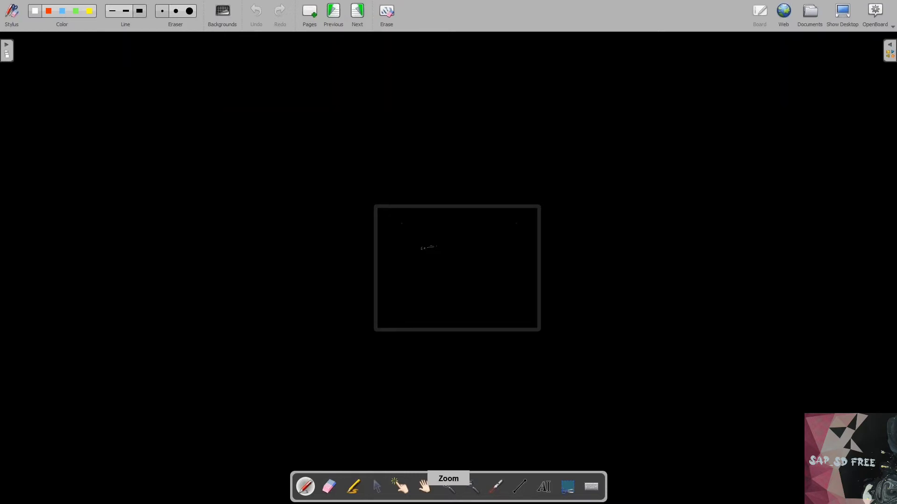
key(ctrl+plus)
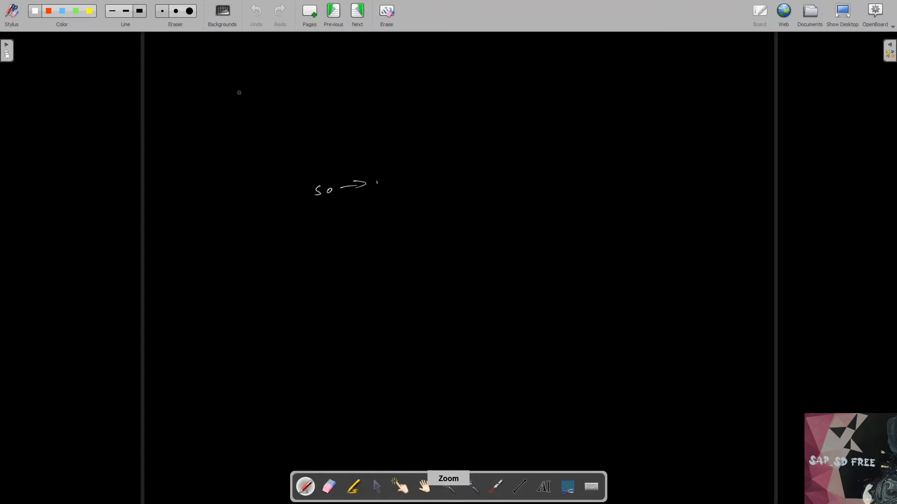
key(ctrl+plus)
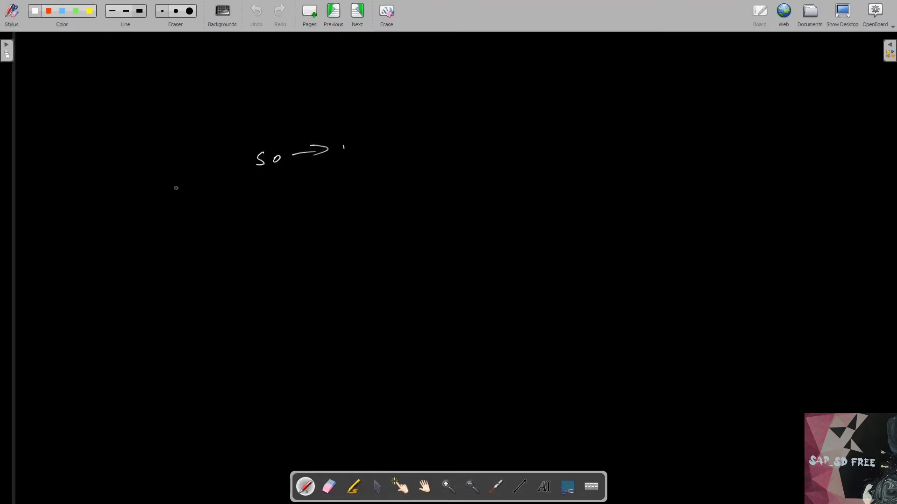
drag(182, 193, 182, 202)
mouse_move(174, 193)
mouse_down()
mouse_move(190, 205)
mouse_move(224, 188)
mouse_move(230, 199)
mouse_move(236, 189)
mouse_up()
mouse_move(242, 186)
mouse_down()
mouse_move(243, 198)
mouse_move(371, 190)
mouse_up()
click(241, 180)
mouse_move(384, 184)
mouse_down()
mouse_move(422, 185)
mouse_move(412, 195)
mouse_move(460, 186)
mouse_up()
drag(473, 185, 488, 186)
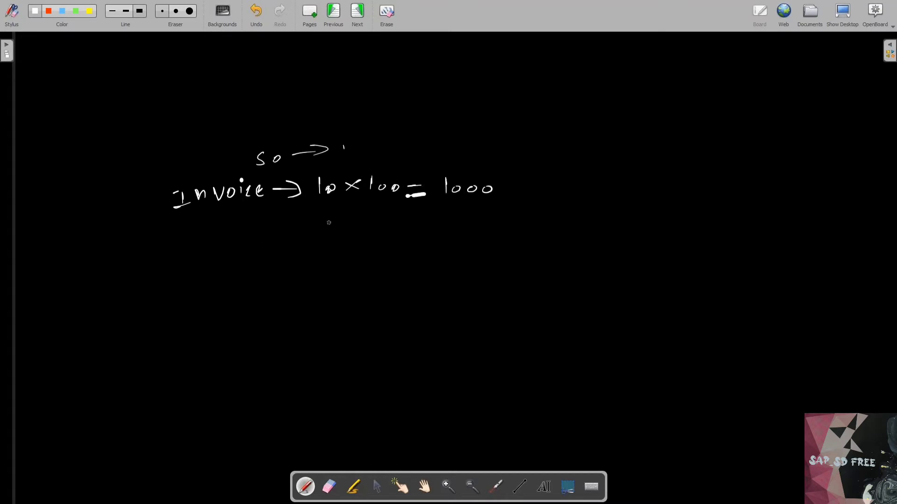
- Handwrite "12 × 100 = 1,200" under the invoice calculation, add the comma to 1,000, and circle the 10 and the 12
drag(320, 214, 321, 222)
mouse_move(330, 218)
mouse_down()
mouse_move(341, 228)
mouse_move(322, 231)
mouse_move(394, 218)
mouse_move(438, 227)
mouse_move(450, 219)
mouse_move(450, 227)
mouse_up()
mouse_move(462, 216)
mouse_down()
mouse_move(472, 226)
mouse_move(497, 217)
mouse_move(457, 228)
mouse_up()
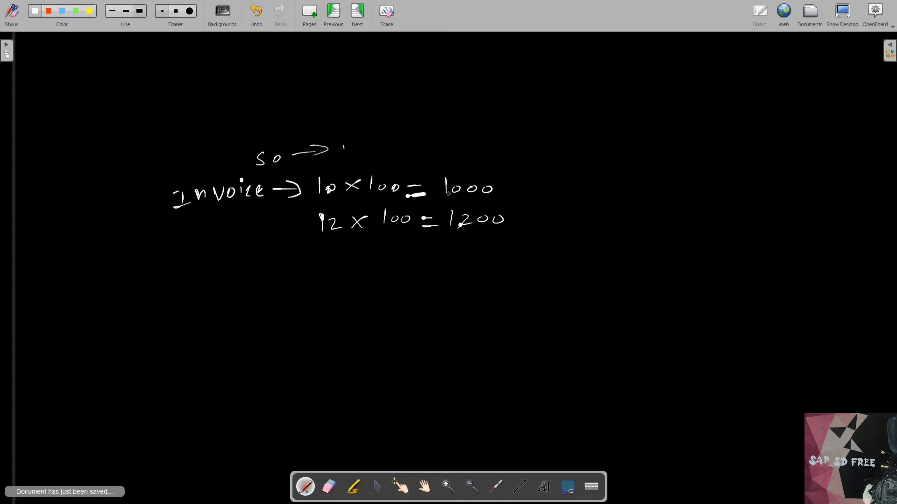
drag(451, 194, 449, 200)
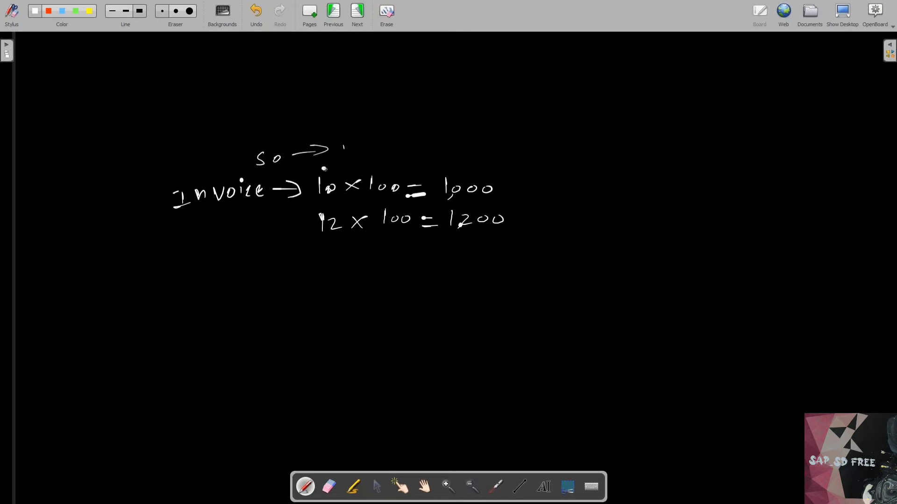
mouse_move(325, 166)
mouse_down()
mouse_move(318, 204)
mouse_move(323, 168)
mouse_up()
mouse_move(319, 204)
mouse_down()
mouse_move(350, 231)
mouse_move(322, 208)
mouse_up()
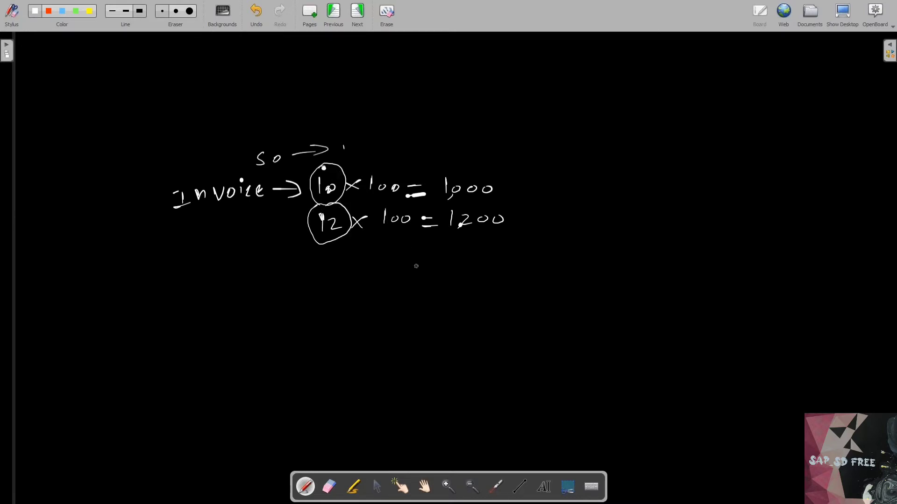
- Handwrite the difference 200 below the totals with double lines above and below it, and underline 1,000
mouse_move(439, 262)
mouse_down()
mouse_move(452, 274)
mouse_move(477, 261)
mouse_up()
drag(433, 284, 480, 288)
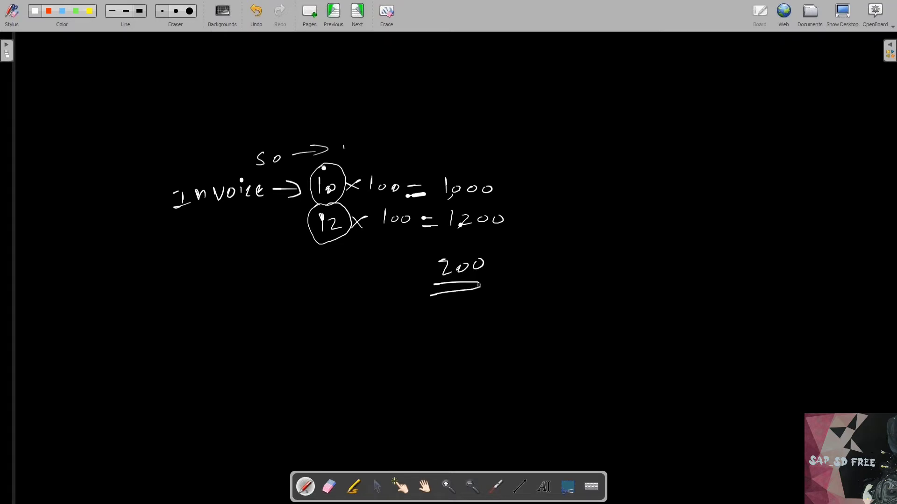
drag(431, 250, 484, 256)
drag(445, 201, 514, 207)
- Handwrite "Debit memo →" in front of the 200 and put tick marks beside 200 and 1,000
drag(197, 274, 202, 290)
drag(223, 280, 242, 282)
mouse_move(254, 272)
mouse_down()
mouse_move(268, 281)
mouse_move(336, 272)
mouse_up()
click(257, 268)
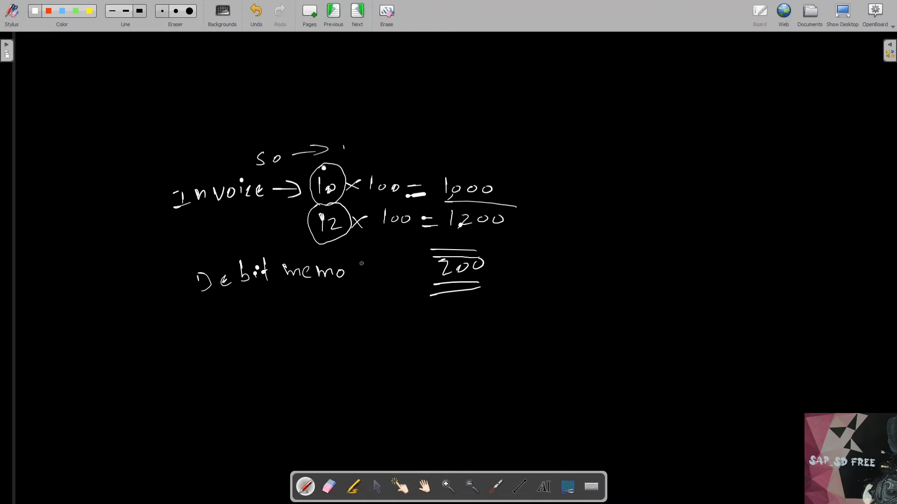
mouse_move(356, 271)
mouse_down()
mouse_move(392, 274)
mouse_move(371, 286)
mouse_up()
drag(485, 270, 531, 259)
drag(498, 195, 552, 183)
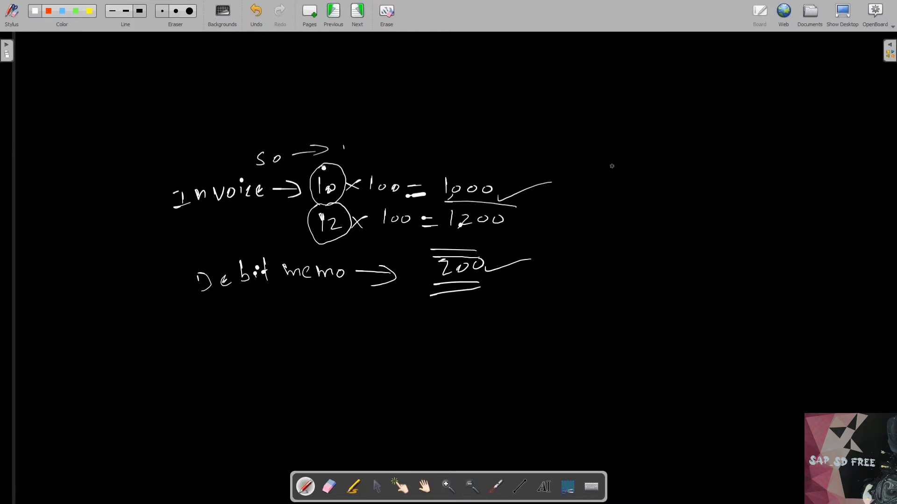
- Handwrite "Returns" to the right of the invoice calculation with 1000 below it
mouse_move(605, 171)
mouse_down()
mouse_move(607, 183)
mouse_move(631, 188)
mouse_up()
mouse_move(635, 169)
mouse_down()
mouse_move(634, 190)
mouse_move(663, 174)
mouse_move(680, 184)
mouse_move(686, 169)
mouse_move(676, 187)
mouse_up()
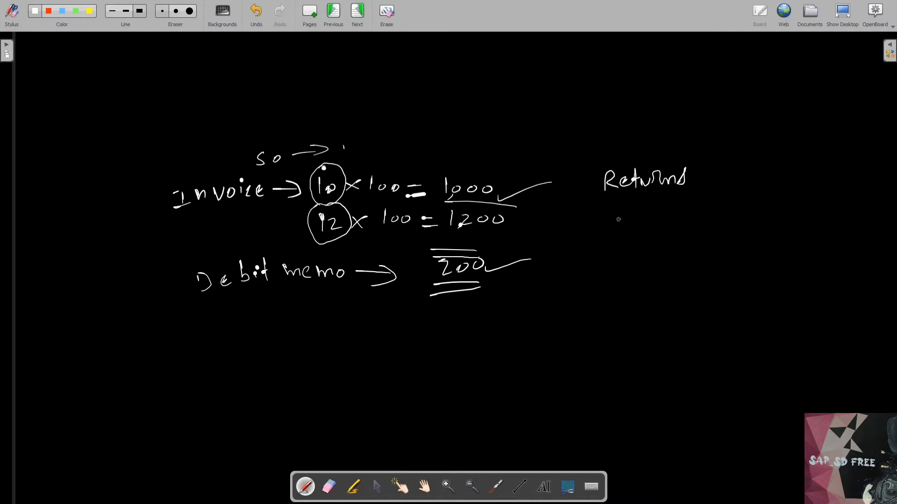
drag(620, 217, 618, 234)
drag(629, 224, 660, 218)
click(632, 225)
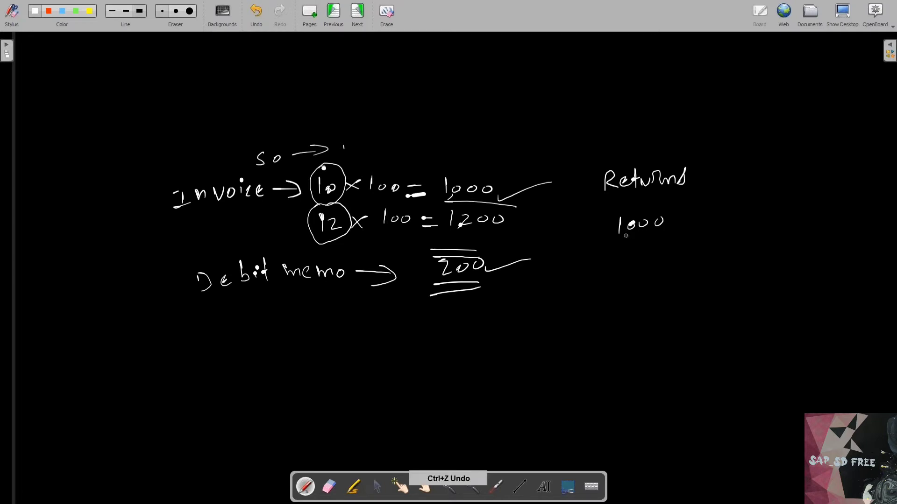
- Add a new whiteboard page, give it the plain dark background, and make a short stroke on its left part
key(Page_Down)
key(ctrl+z)
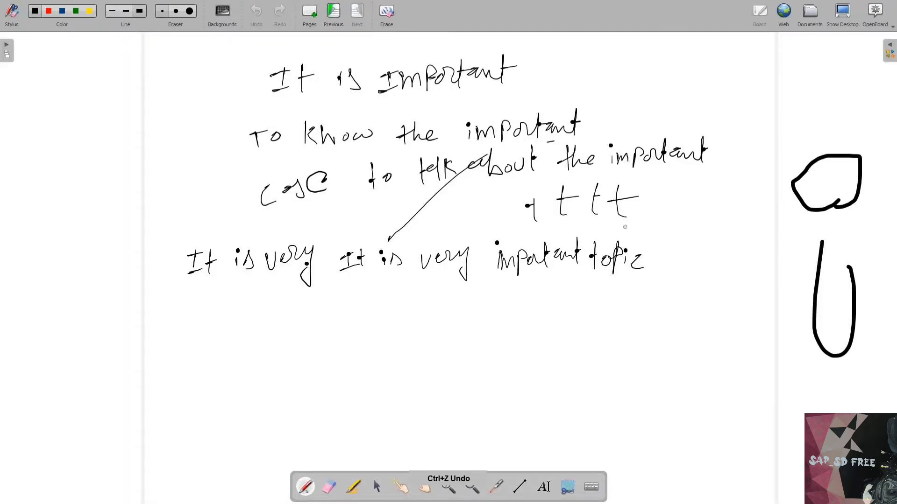
click(310, 19)
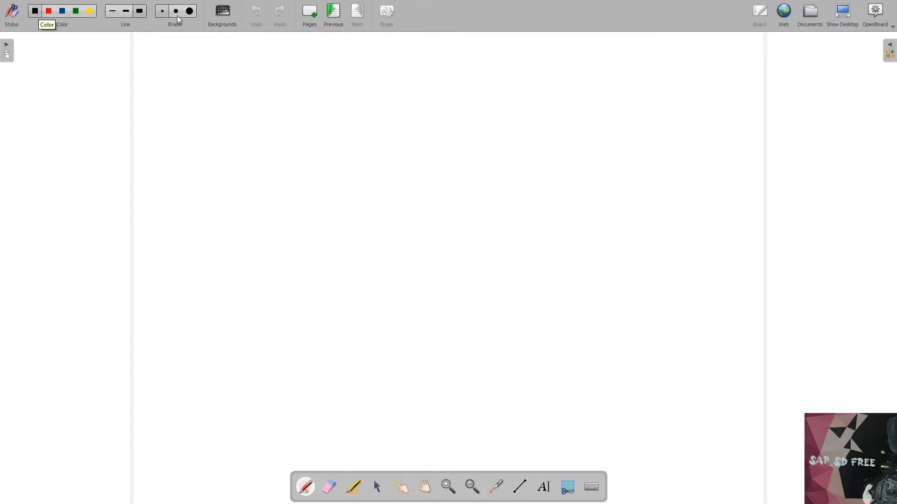
click(222, 15)
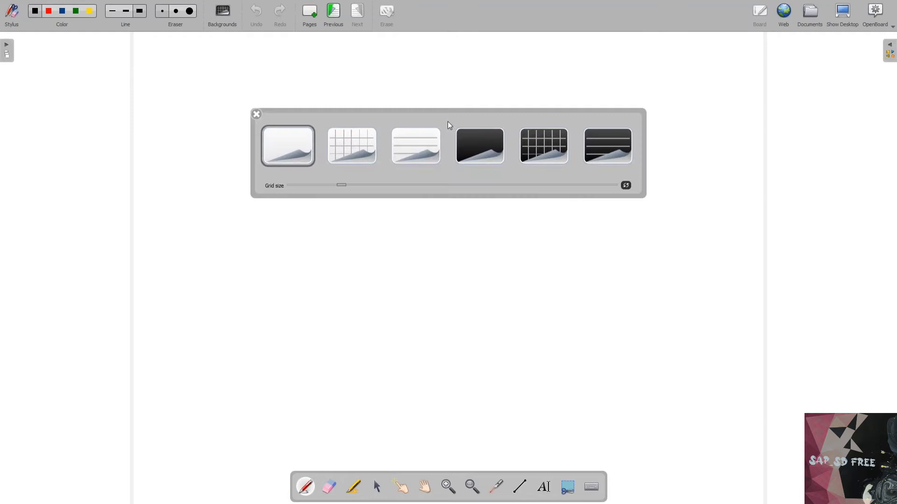
click(481, 152)
drag(178, 243, 182, 242)
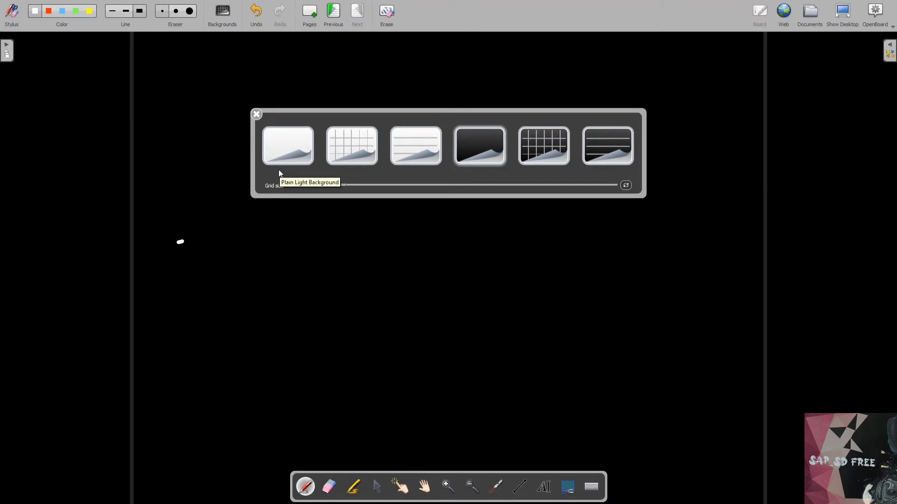
click(257, 115)
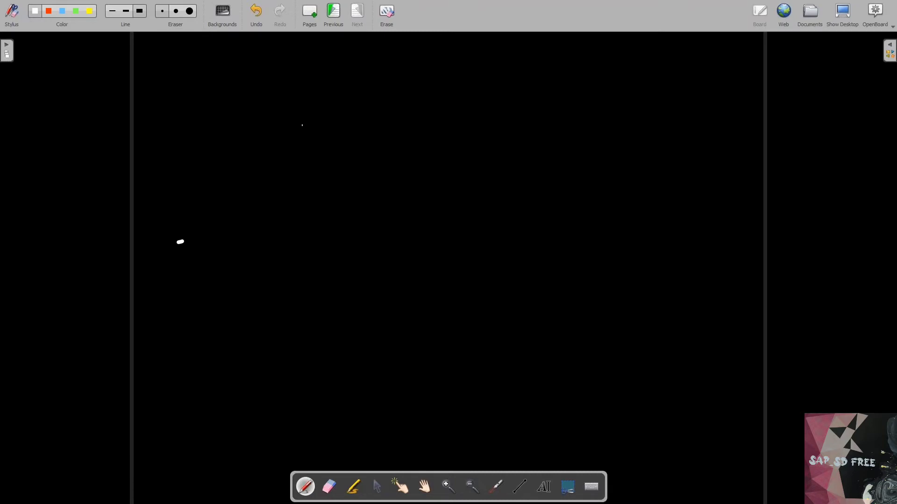
- Handwrite "Debit memo" in the upper part of the new page with "Credit memo" below it
mouse_move(302, 123)
mouse_down()
mouse_move(307, 146)
mouse_move(335, 142)
mouse_up()
drag(352, 130, 359, 140)
mouse_move(352, 131)
mouse_down()
mouse_move(363, 125)
mouse_move(382, 138)
mouse_move(393, 126)
mouse_move(398, 136)
mouse_up()
drag(402, 132, 437, 126)
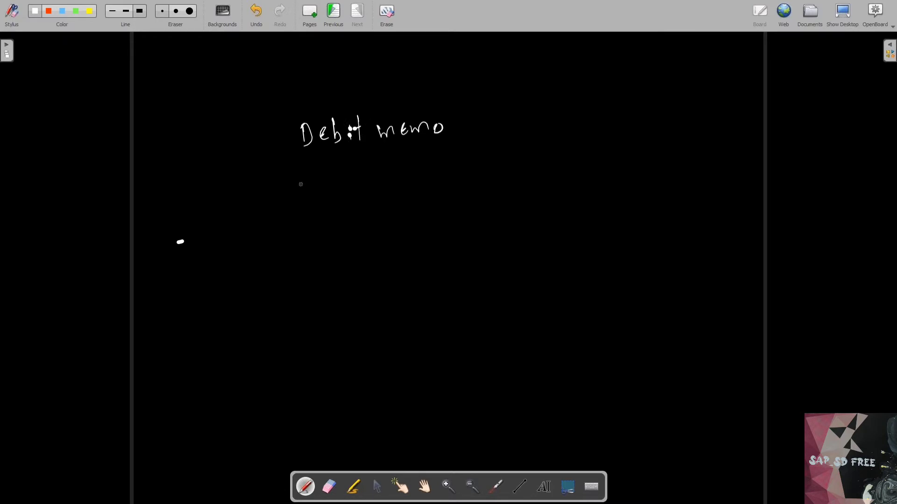
mouse_move(319, 171)
mouse_down()
mouse_move(324, 185)
mouse_move(368, 152)
mouse_move(365, 179)
mouse_up()
drag(382, 165, 396, 173)
drag(390, 163, 397, 158)
drag(409, 165, 488, 164)
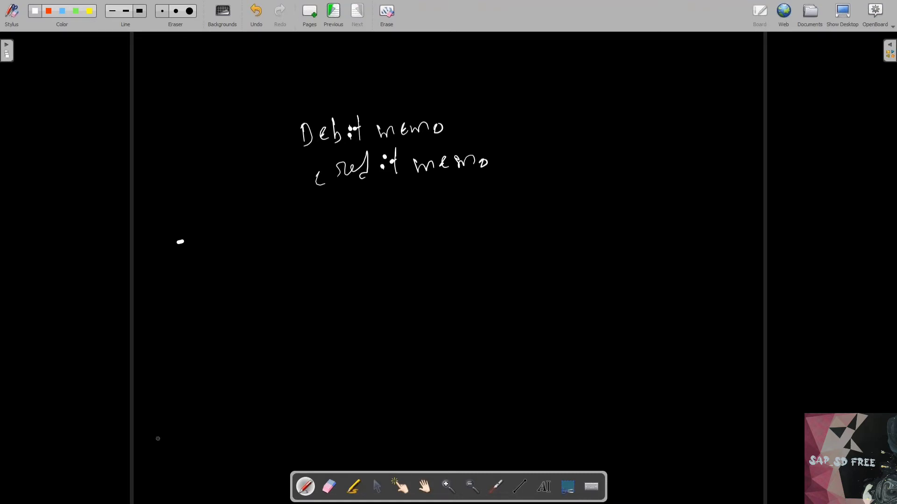
- Switch to SAP, highlight statistics group 2 "Returns, credit memo", and close the value list without choosing an entry
key(alt+Tab)
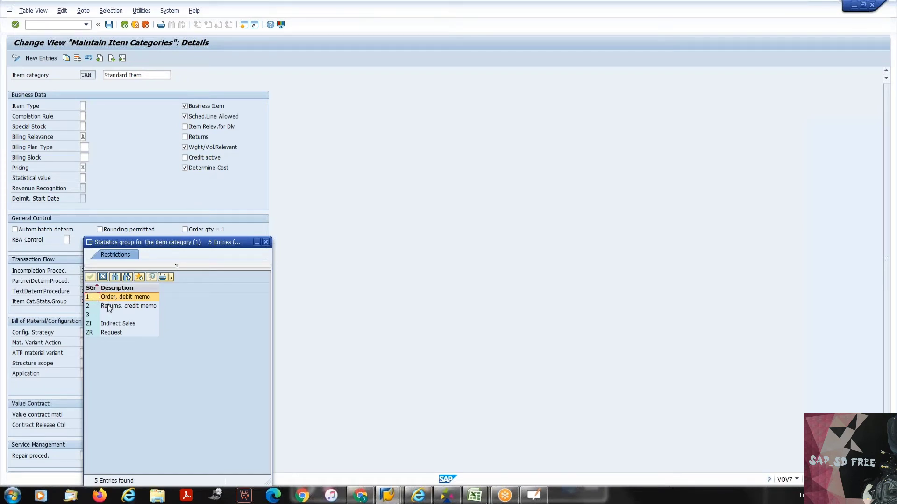
click(115, 305)
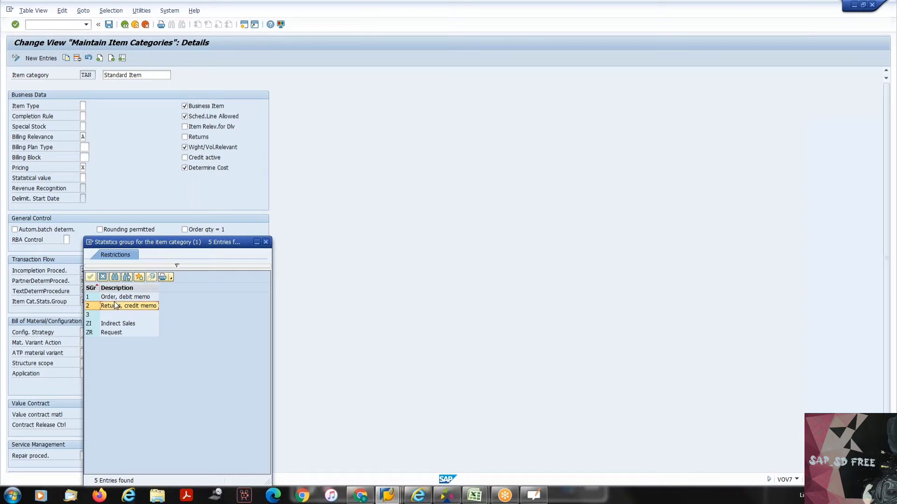
click(102, 279)
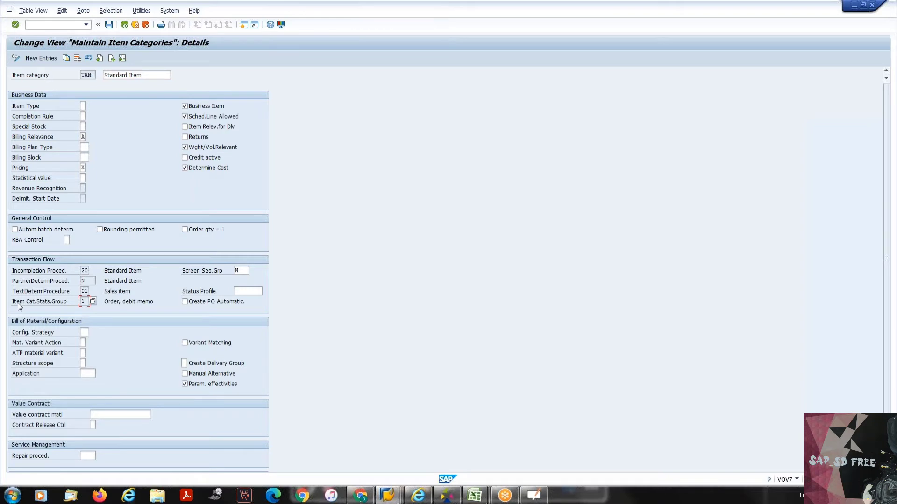
- Point out the Create PO Automatic. setting in the Transaction Flow section of item category TAN
click(185, 302)
click(194, 306)
- Switch to OpenBoard, add another blank dark page, and briefly check the TAN settings in SAP before returning to it
click(533, 496)
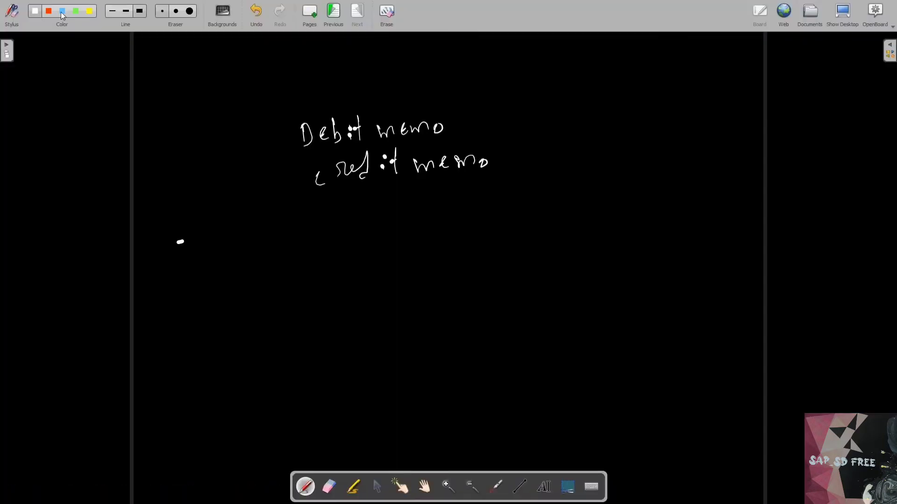
click(312, 15)
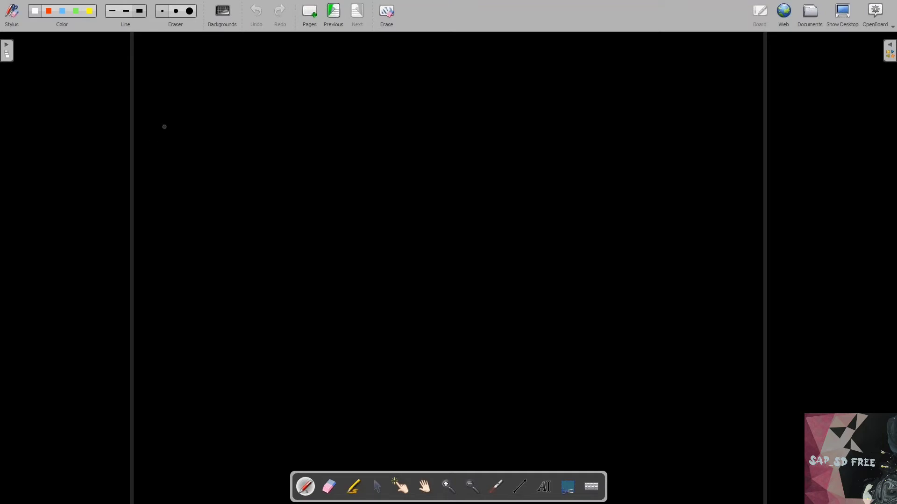
key(ctrl+plus)
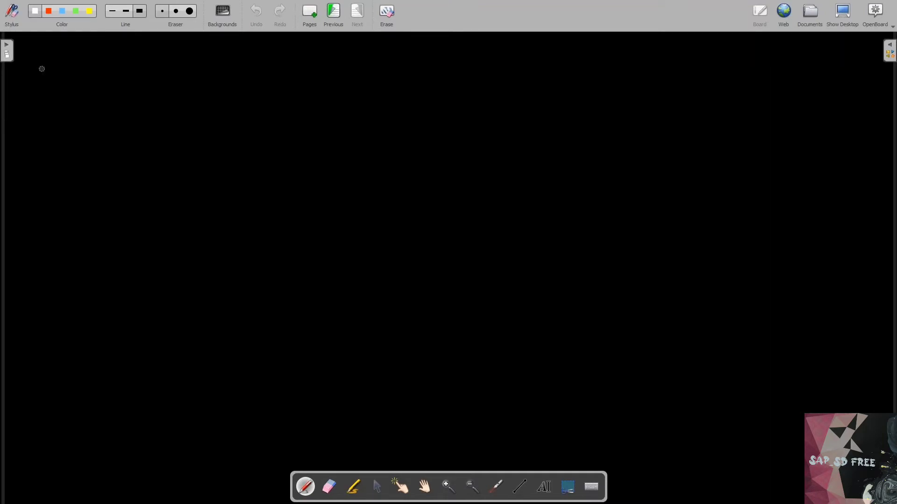
key(alt+Tab)
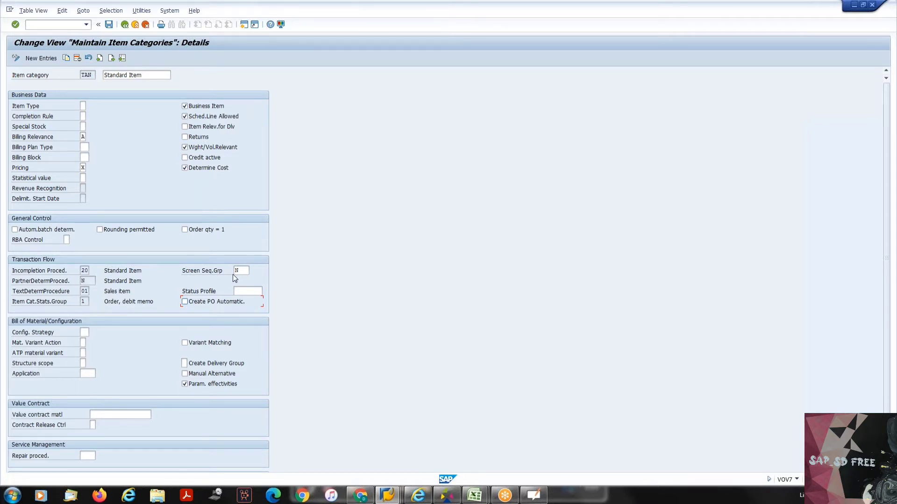
key(alt+Tab)
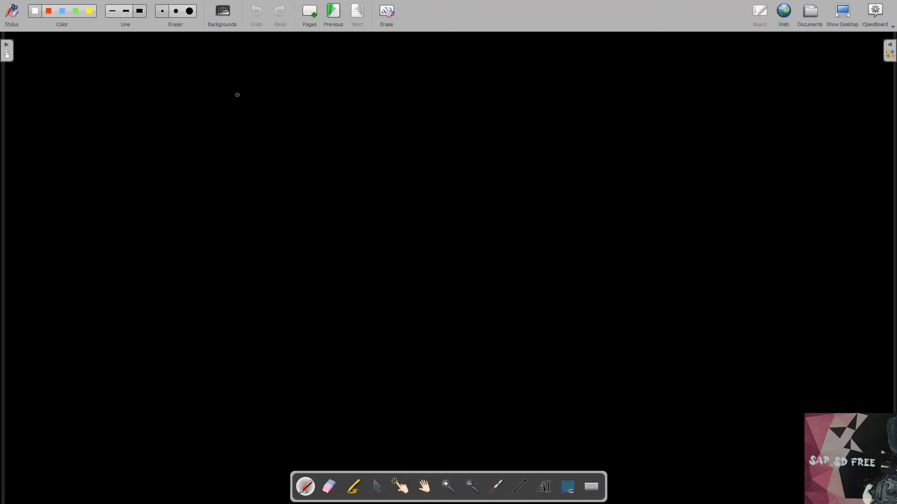
- Handwrite a line of text near the top of the new blank page
drag(207, 114, 217, 106)
mouse_move(222, 101)
mouse_down()
mouse_move(236, 114)
mouse_move(242, 103)
mouse_up()
drag(243, 102, 283, 106)
drag(288, 90, 297, 108)
mouse_move(290, 99)
mouse_down()
mouse_move(344, 109)
mouse_move(369, 95)
mouse_up()
click(307, 92)
click(216, 118)
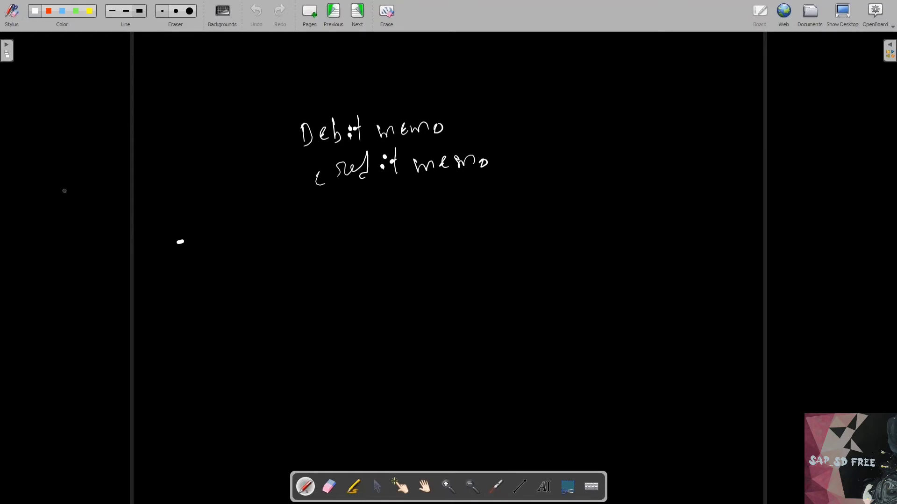
- Handwrite an "M" and the line "Material master – Purchasing" below the debit and credit memo text
mouse_move(183, 210)
mouse_down()
mouse_move(200, 194)
mouse_move(203, 204)
mouse_up()
mouse_move(225, 265)
mouse_down()
mouse_move(236, 256)
mouse_move(244, 262)
mouse_move(266, 237)
mouse_move(296, 250)
mouse_move(305, 238)
mouse_move(341, 248)
mouse_move(372, 240)
mouse_move(388, 220)
mouse_move(396, 230)
mouse_move(434, 230)
mouse_up()
mouse_move(454, 223)
mouse_down()
mouse_move(455, 240)
mouse_move(455, 226)
mouse_move(510, 238)
mouse_move(547, 230)
mouse_up()
mouse_move(541, 215)
mouse_down()
mouse_move(568, 235)
mouse_move(566, 222)
mouse_move(592, 222)
mouse_up()
drag(592, 223, 588, 243)
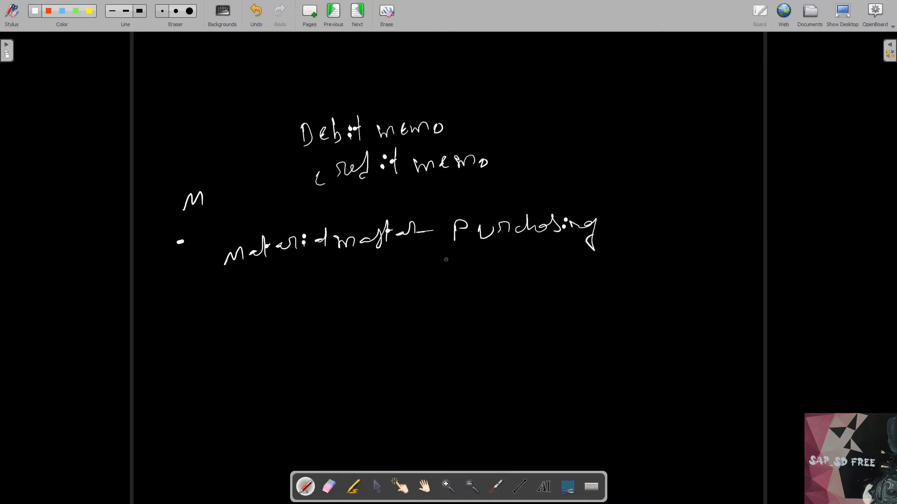
- Number the material master line with a circled 1 and handwrite a circled 2 with "Sales org →" below it
mouse_move(206, 248)
mouse_down()
mouse_move(204, 263)
mouse_move(207, 249)
mouse_up()
drag(201, 292, 213, 304)
mouse_move(206, 281)
mouse_down()
mouse_move(201, 311)
mouse_move(214, 281)
mouse_up()
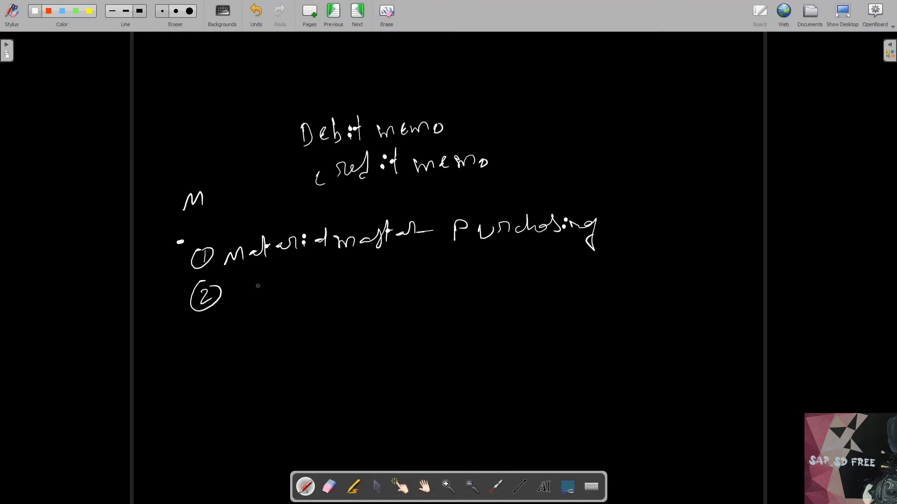
mouse_move(264, 281)
mouse_down()
mouse_move(254, 295)
mouse_move(296, 291)
mouse_move(322, 275)
mouse_move(341, 281)
mouse_move(342, 306)
mouse_move(382, 281)
mouse_up()
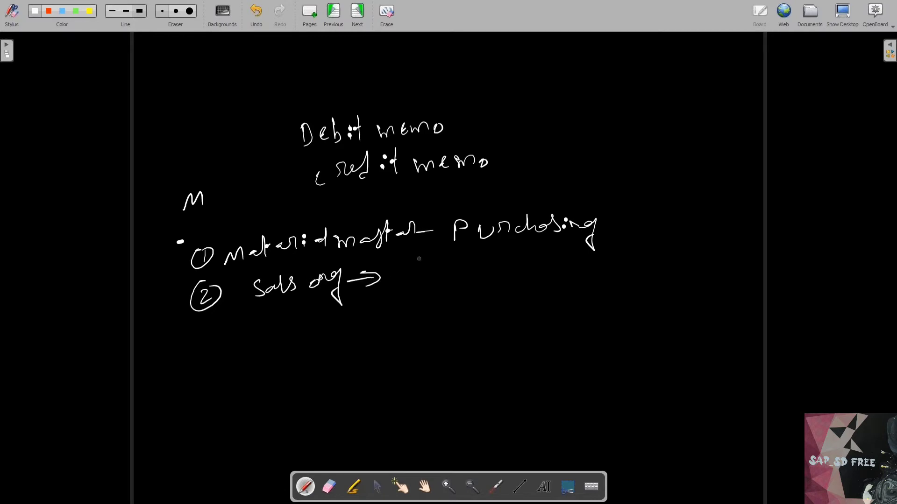
- Add an arrowhead between "Material master" and "Purchasing", and handwrite a circled 3 with "Item category" as the third line
drag(428, 225, 431, 240)
mouse_move(205, 335)
mouse_down()
mouse_move(210, 340)
mouse_move(195, 353)
mouse_move(220, 328)
mouse_move(262, 343)
mouse_up()
mouse_move(278, 319)
mouse_down()
mouse_move(275, 333)
mouse_move(337, 329)
mouse_move(375, 323)
mouse_move(396, 304)
mouse_move(426, 336)
mouse_move(448, 303)
mouse_move(468, 322)
mouse_move(463, 340)
mouse_up()
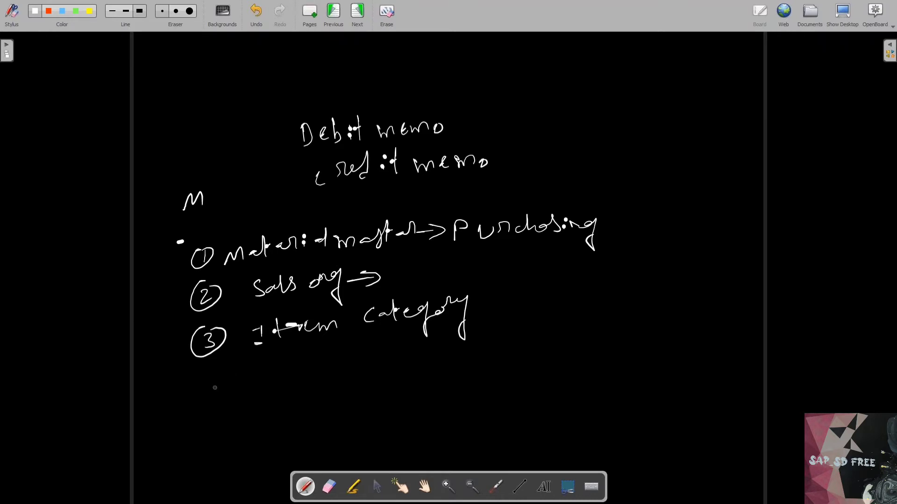
- Handwrite a circled 4 with "Vendor master" as the fourth line and draw a bracket-like curve beside the list
mouse_move(208, 385)
mouse_down()
mouse_move(223, 396)
mouse_move(218, 402)
mouse_up()
drag(205, 381, 230, 374)
drag(263, 374, 302, 382)
mouse_move(314, 357)
mouse_down()
mouse_move(324, 381)
mouse_move(330, 369)
mouse_move(391, 370)
mouse_up()
drag(391, 370, 403, 373)
drag(398, 363, 434, 359)
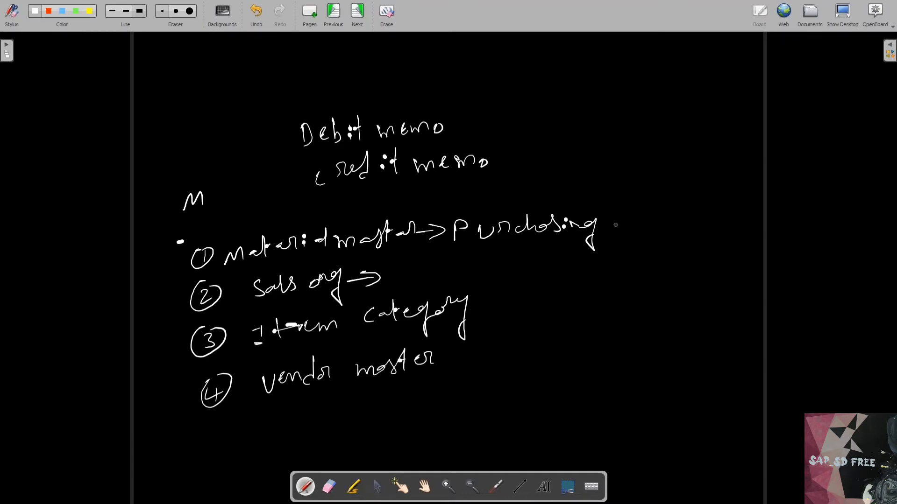
mouse_move(616, 224)
mouse_down()
mouse_move(592, 324)
mouse_move(541, 376)
mouse_up()
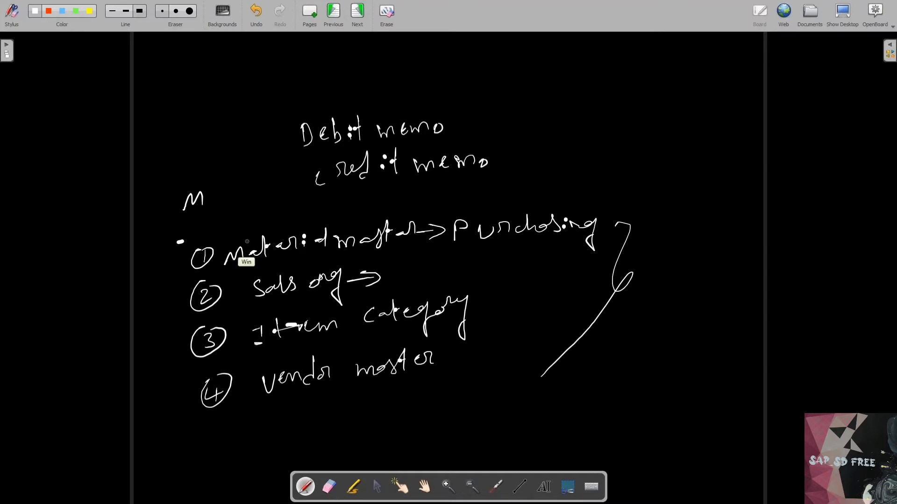
- Switch to the SAP item category details window and display the settings of item category TAS
key(super)
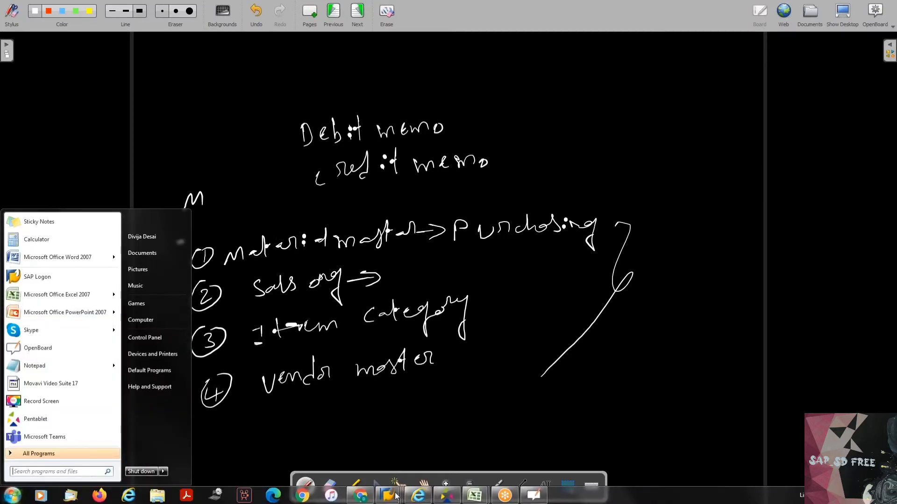
click(179, 242)
mouse_move(387, 494)
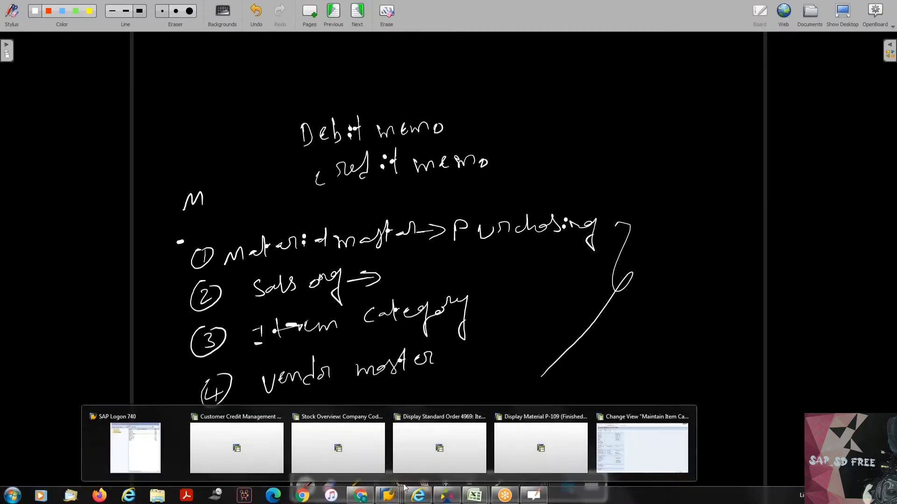
click(609, 438)
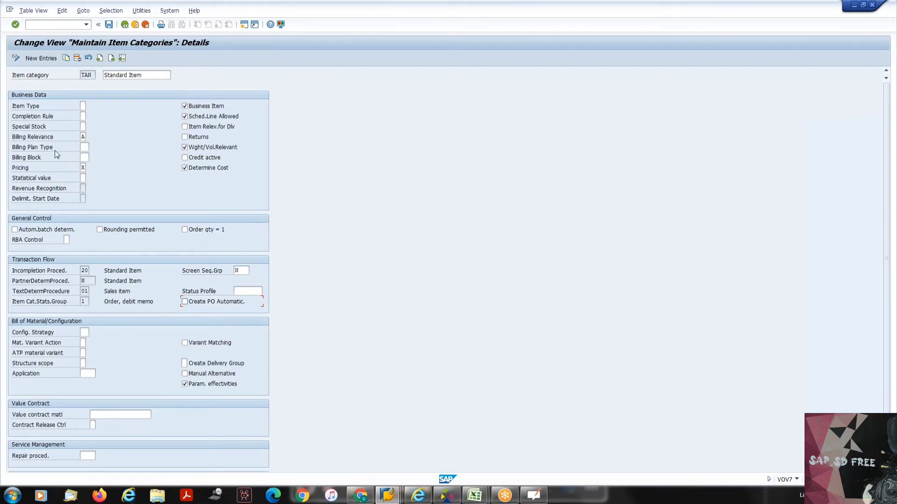
click(122, 58)
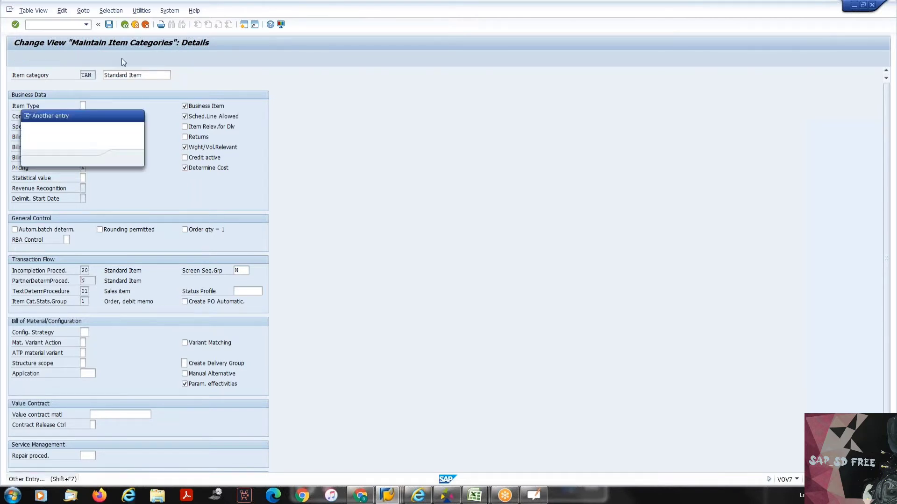
text(tas)
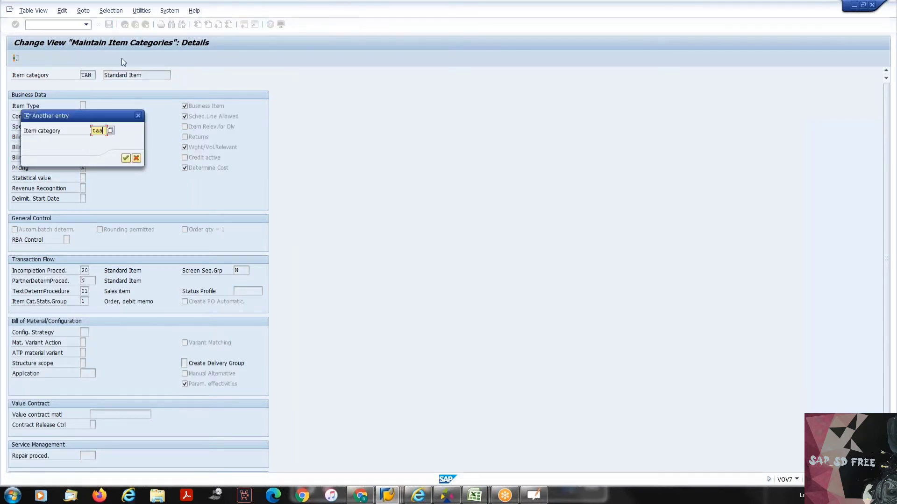
key(Return)
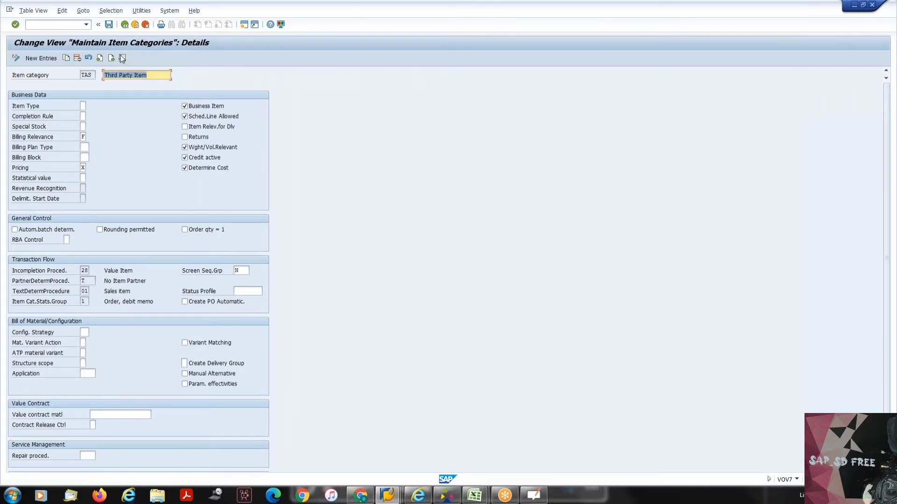
- Display the settings of item category TAB
click(122, 58)
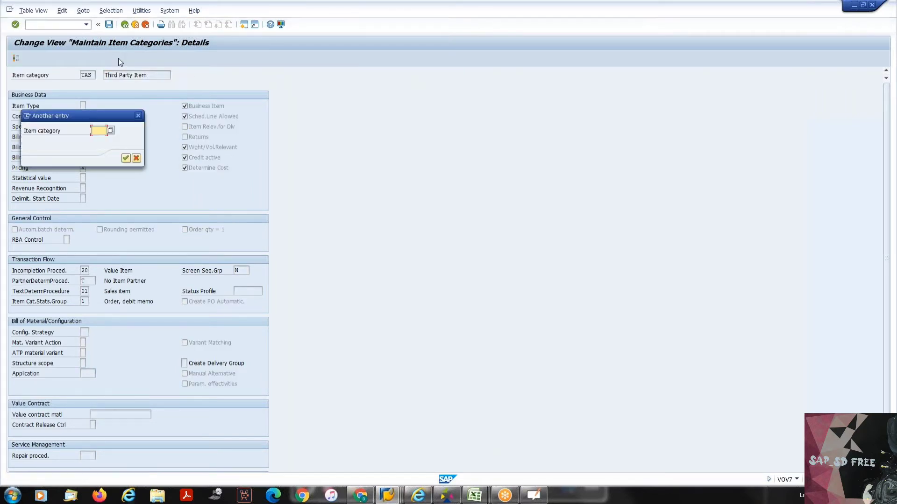
text(tab)
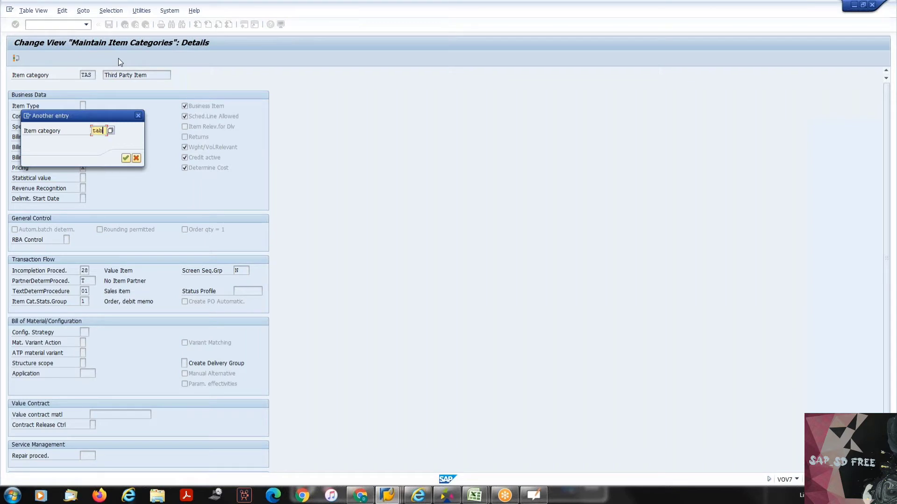
key(Return)
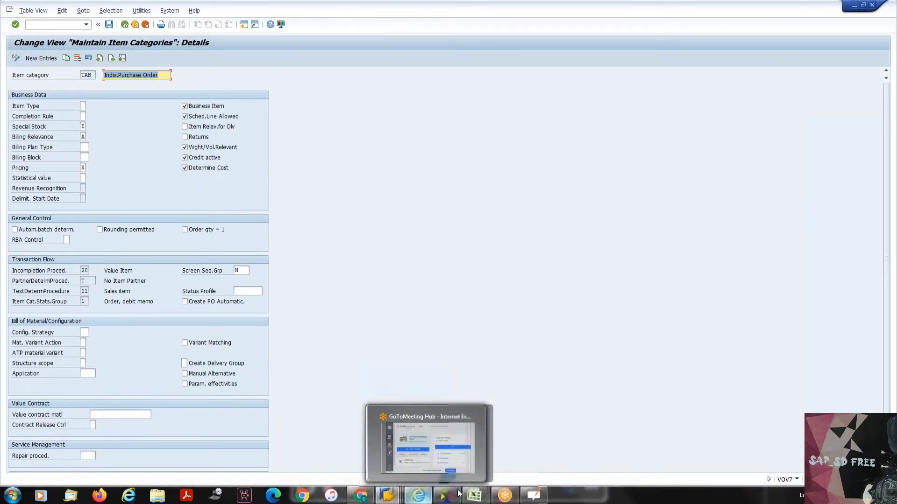
- Switch to OpenBoard to review the numbered list of settings and return to the TAB details in SAP
mouse_move(476, 495)
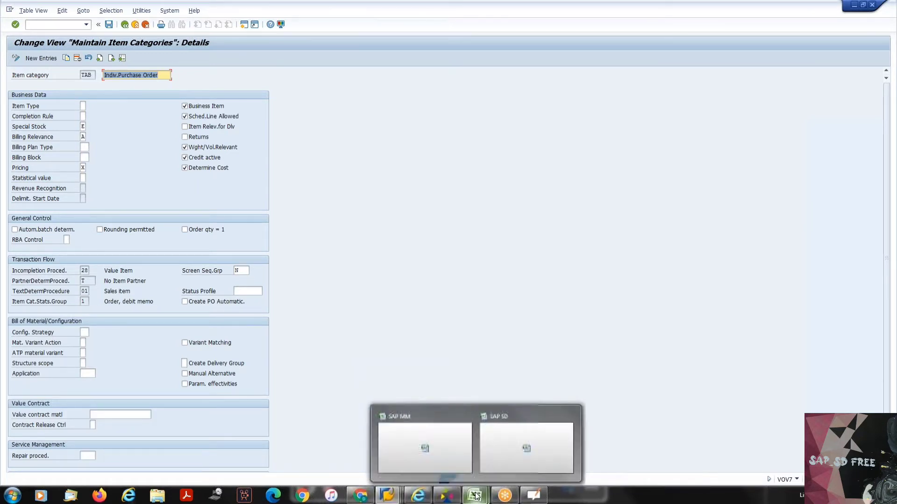
click(533, 495)
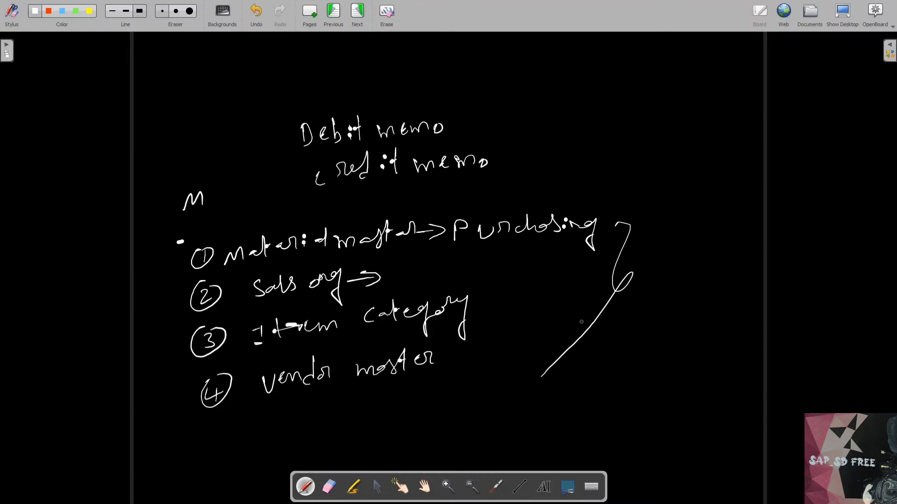
key(alt+Tab)
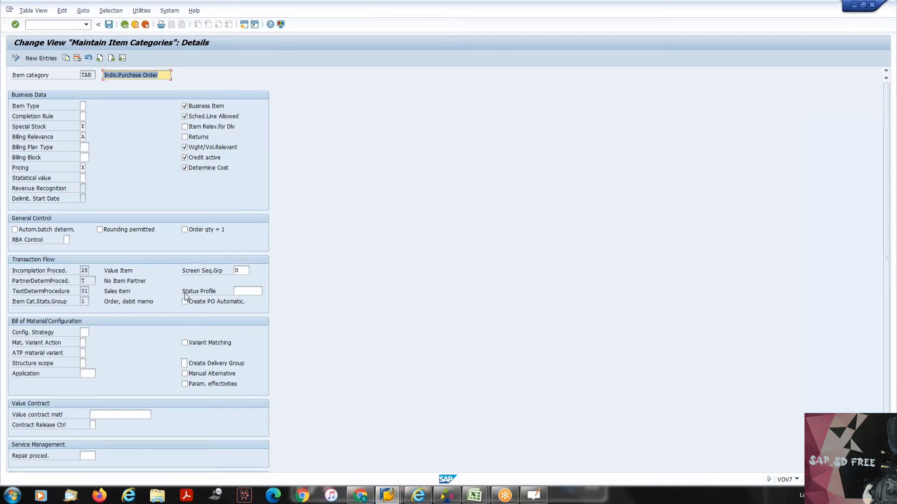
- Highlight the Status Profile label under Transaction Flow and place the cursor in its entry field
drag(183, 291, 226, 293)
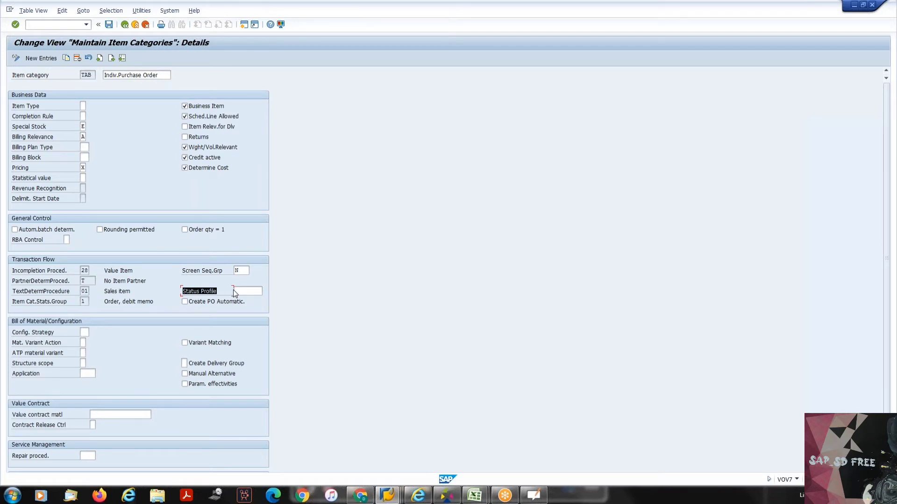
click(234, 289)
click(235, 290)
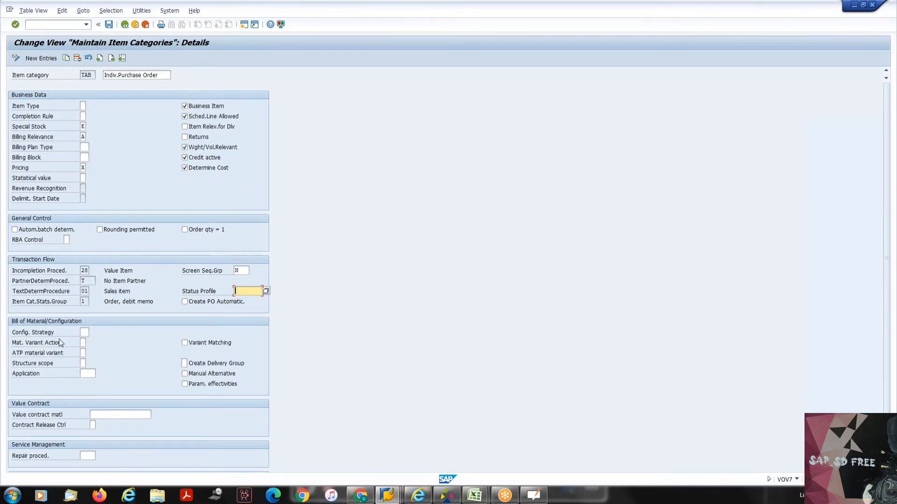
- View the possible entries for Config. Strategy under Bill of Material/Configuration and close the list without choosing one
click(84, 333)
click(93, 333)
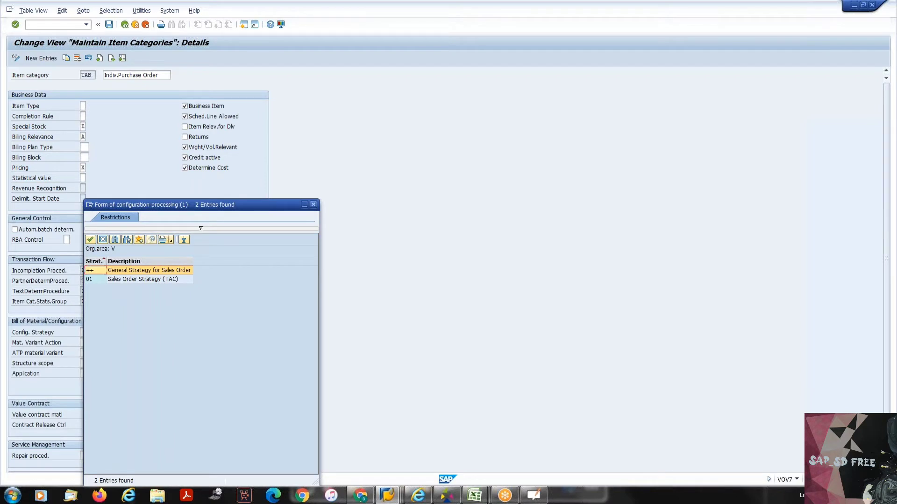
key(Escape)
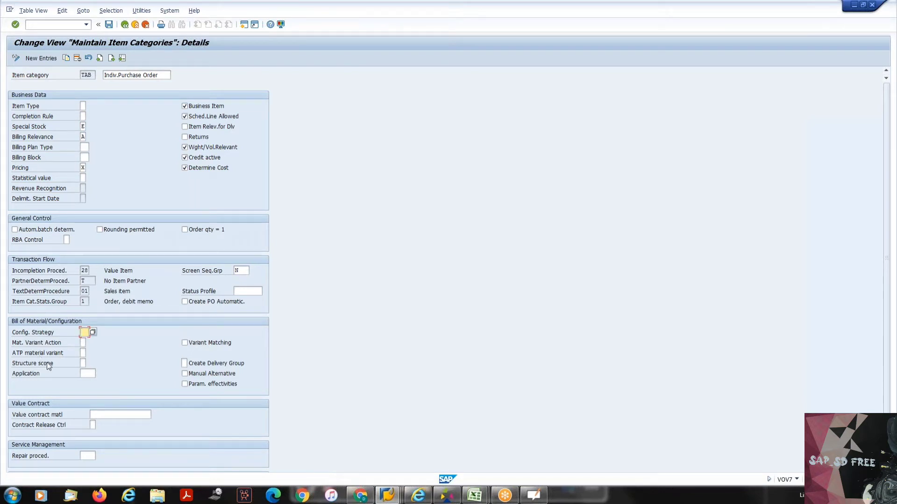
- Highlight the Structure scope setting, view its possible entries for bill of material explosion, and close the list without choosing one
drag(12, 364, 46, 369)
click(68, 366)
click(83, 363)
key(F4)
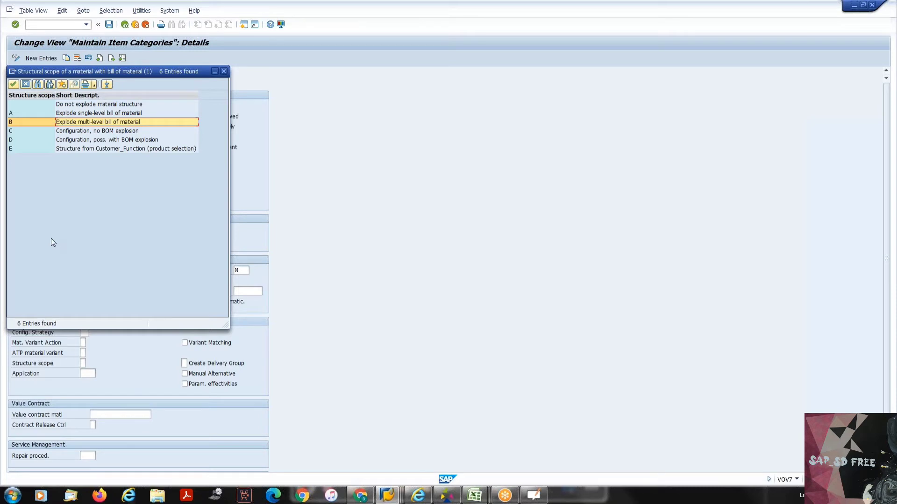
click(223, 71)
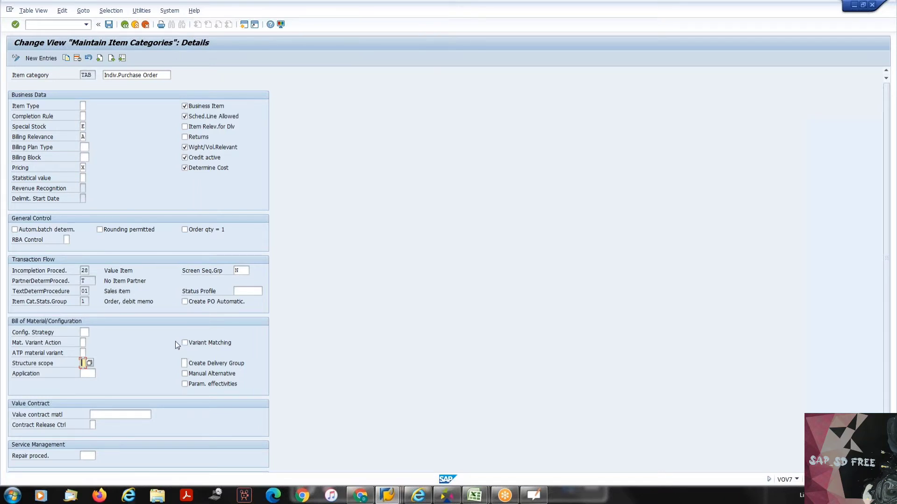
- Point out the Value contract matl setting and display the details of item category WKN
scroll(175, 341, down, 2)
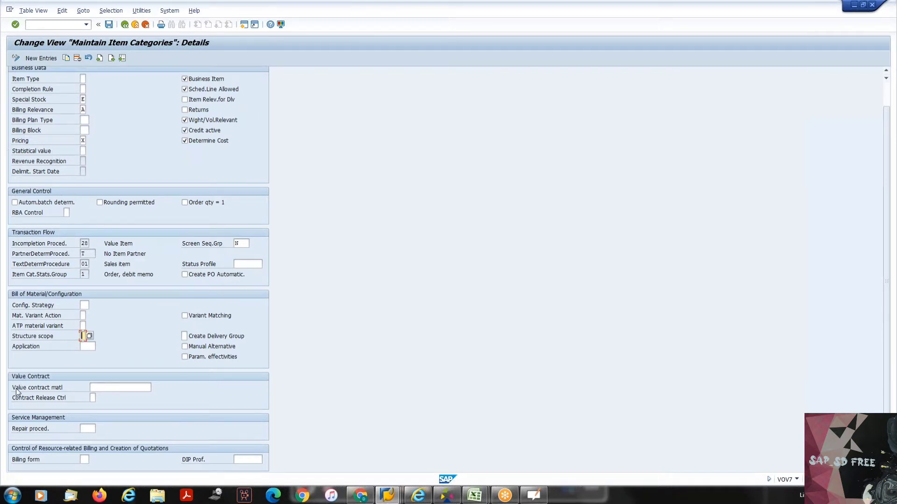
drag(16, 391, 80, 388)
click(122, 58)
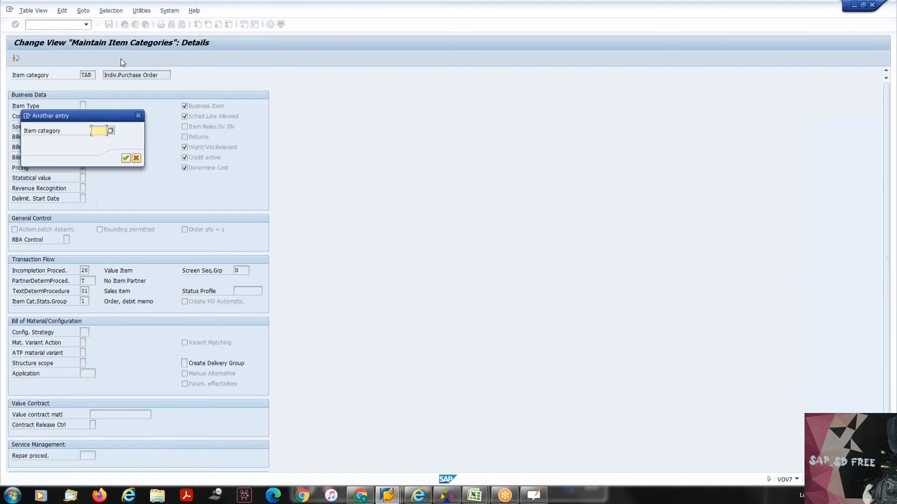
text(wkn)
key(Return)
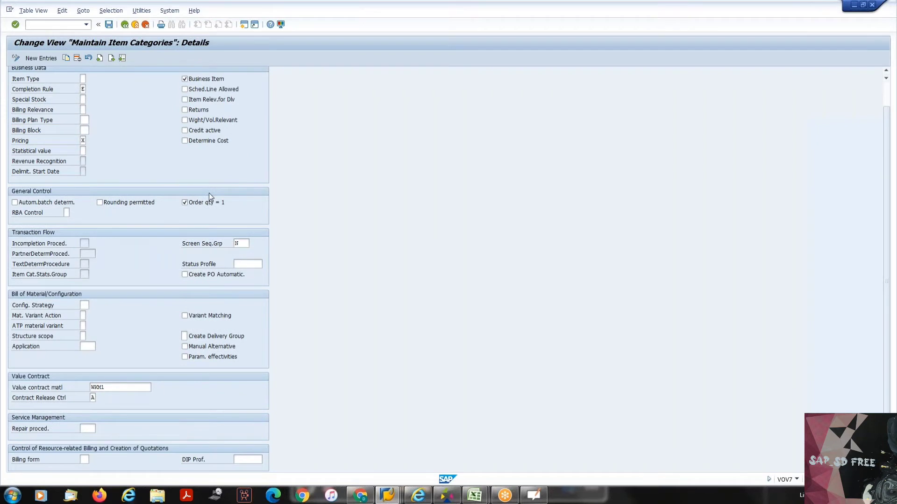
- Highlight the value contract material of item category WKN, view its material search help, and close it without searching
click(113, 388)
drag(113, 388, 91, 388)
click(156, 388)
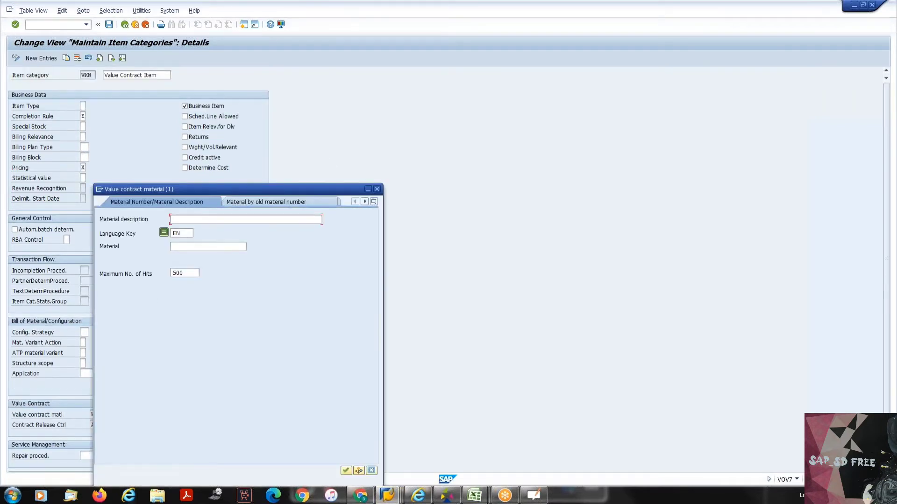
click(376, 188)
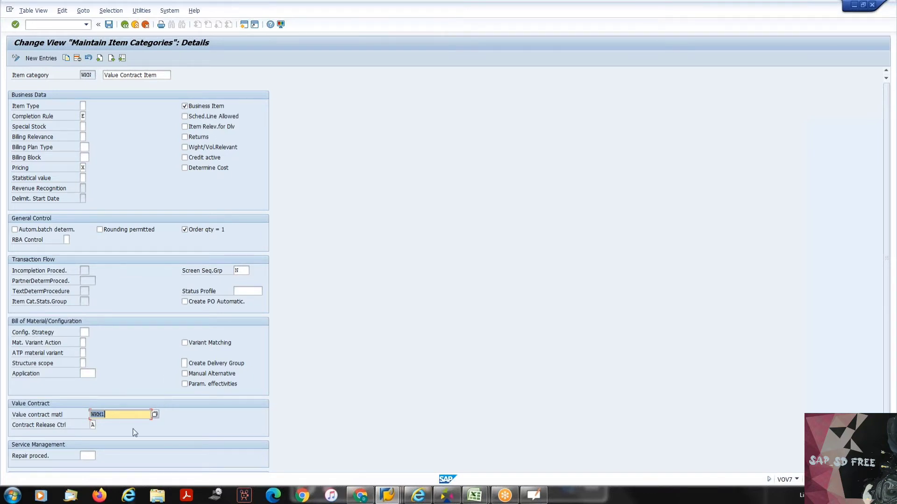
- Highlight the value contract material of item category WKN and insert a hyphen in front of it
drag(106, 414, 85, 414)
click(98, 415)
text(-)
- View the possible entries for Contract Release Ctrl and close the list without choosing one
click(93, 425)
click(100, 425)
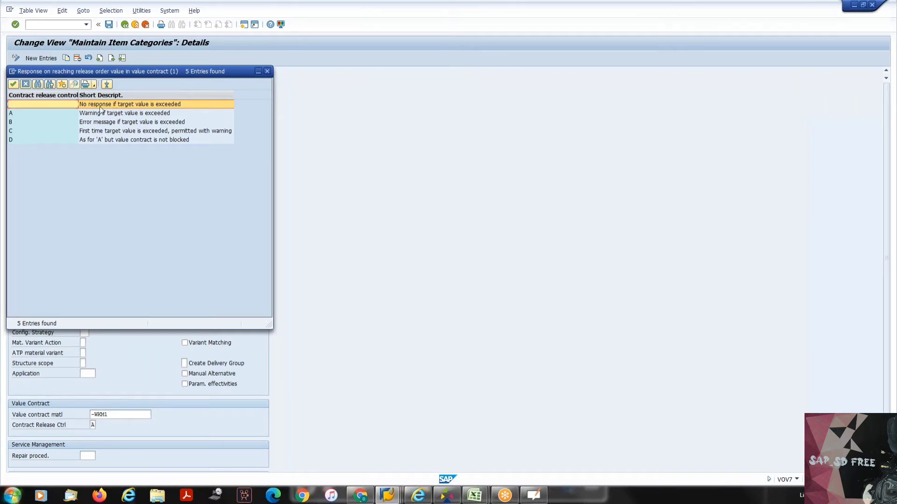
click(267, 72)
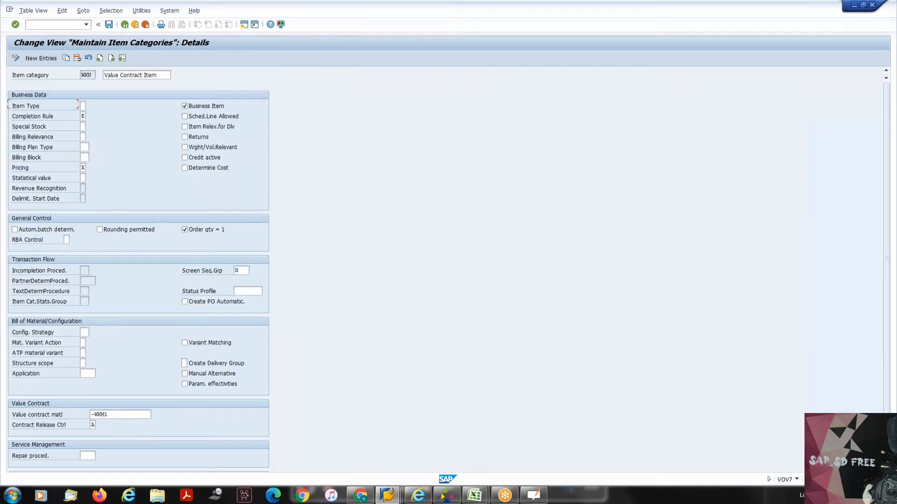
scroll(301, 257, down, 1)
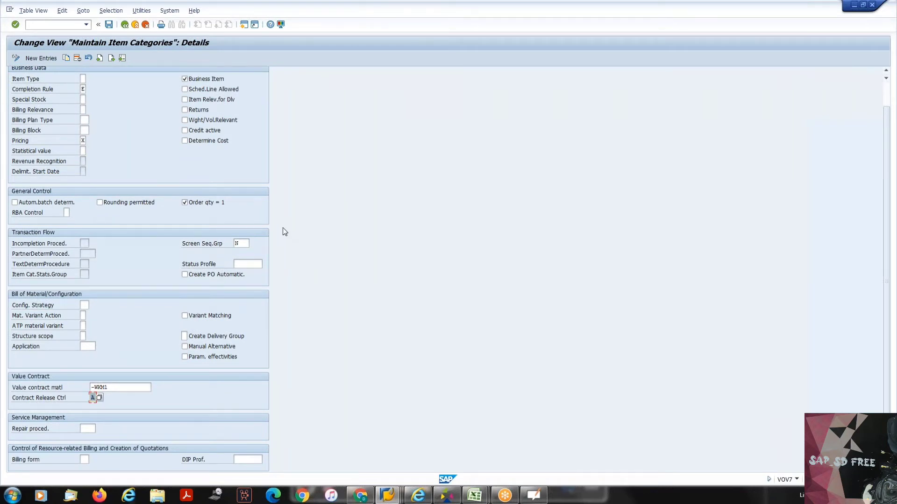
- Correct the value contract material to WKM1 and save the item category under the proposed SAP SD customizing request
click(124, 25)
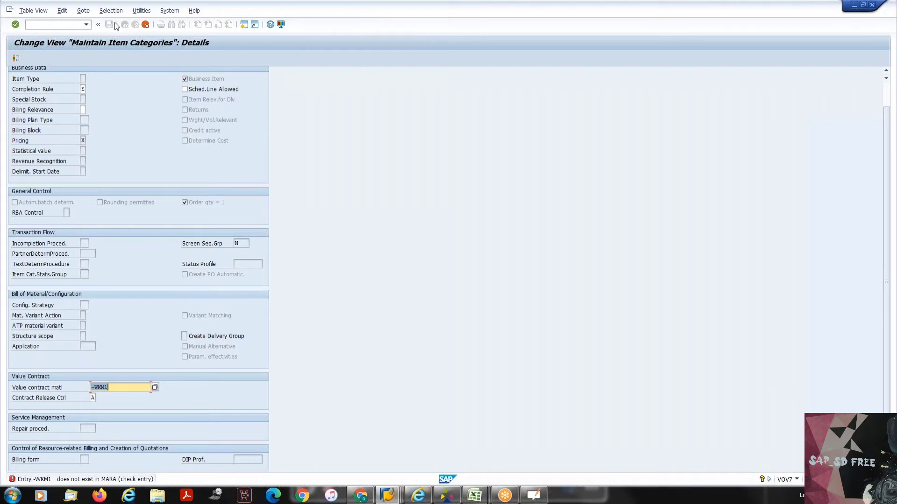
click(93, 387)
key(BackSpace)
key(Return)
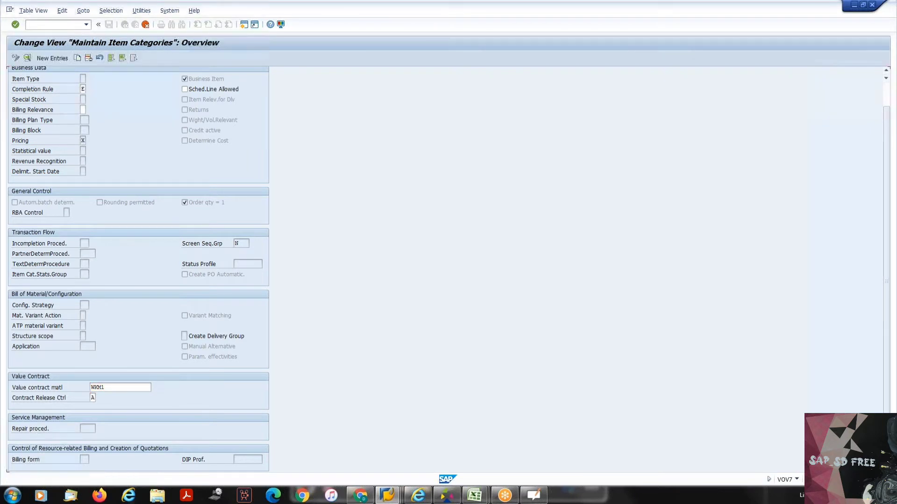
click(109, 24)
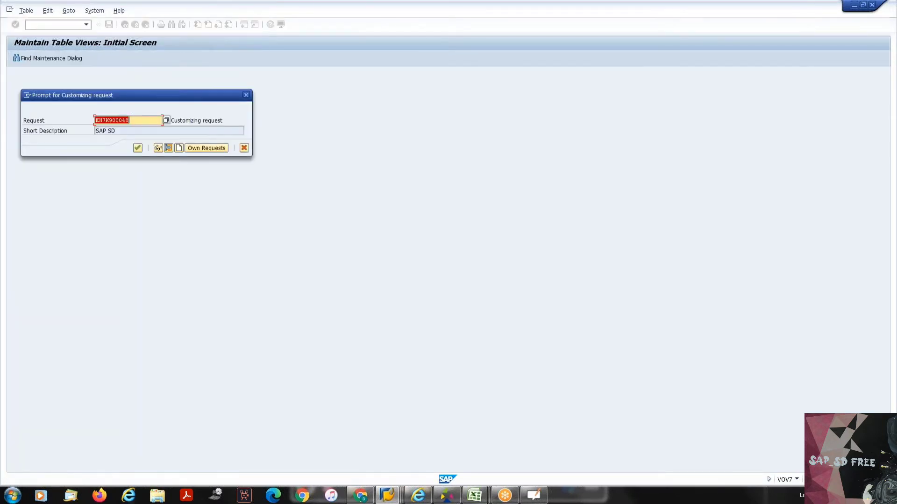
click(138, 148)
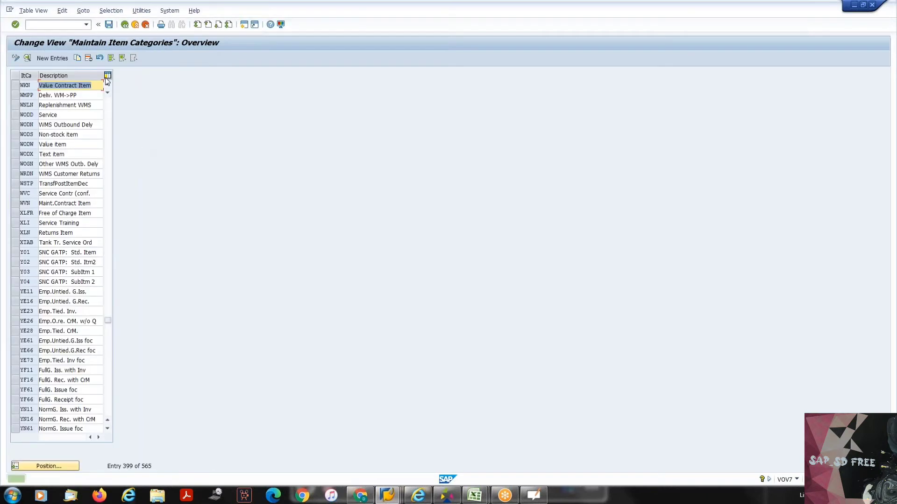
- Leave item category maintenance and display the SAP Reference IMG through transaction SPRO
click(125, 26)
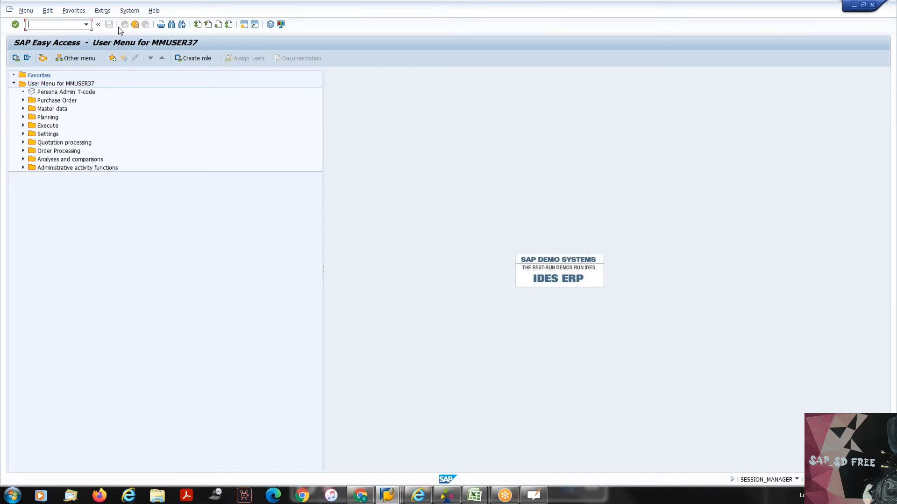
text(spro)
key(Return)
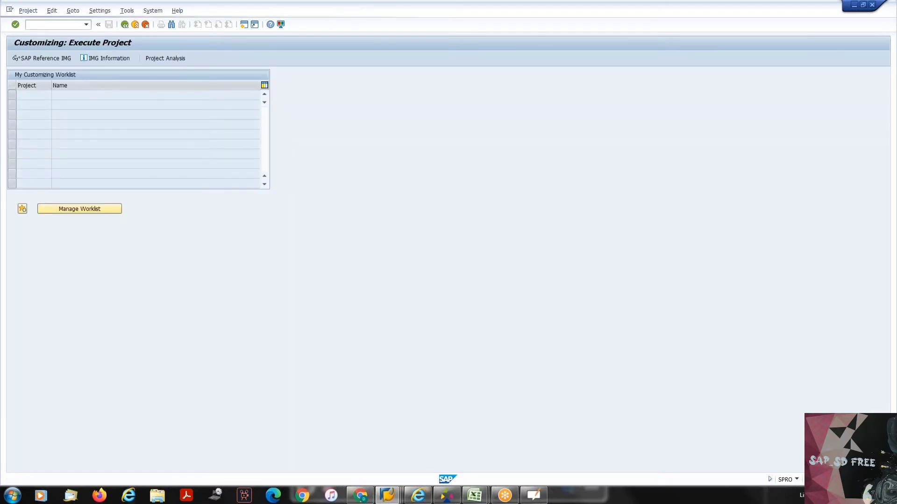
key(F5)
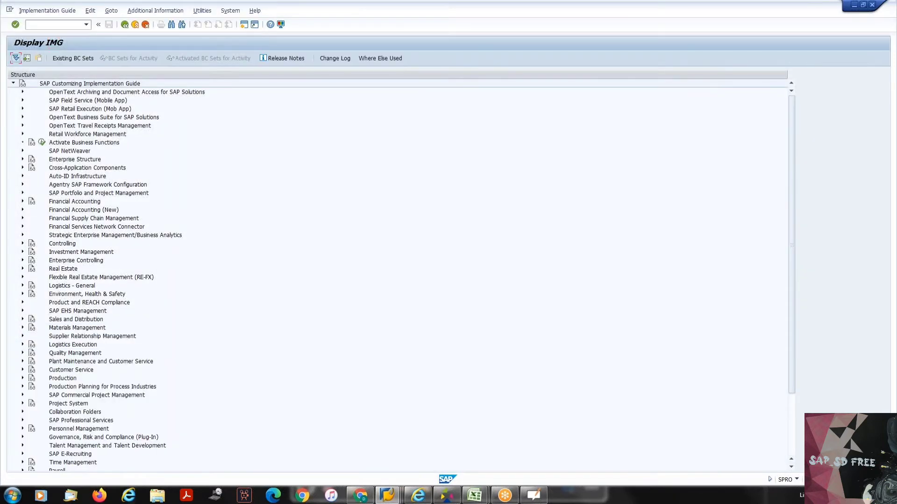
- Expand Sales and Distribution in the implementation guide, then expand its Sales node
key(Down)
key(Down)
key(Down)
key(Down)
key(Down)
key(Down)
key(Down)
key(Down)
key(Down)
key(Down)
key(Down)
key(Down)
key(Down)
key(Down)
key(Down)
key(Down)
key(Down)
key(Down)
key(Down)
key(Down)
key(Down)
key(Down)
key(Down)
key(Down)
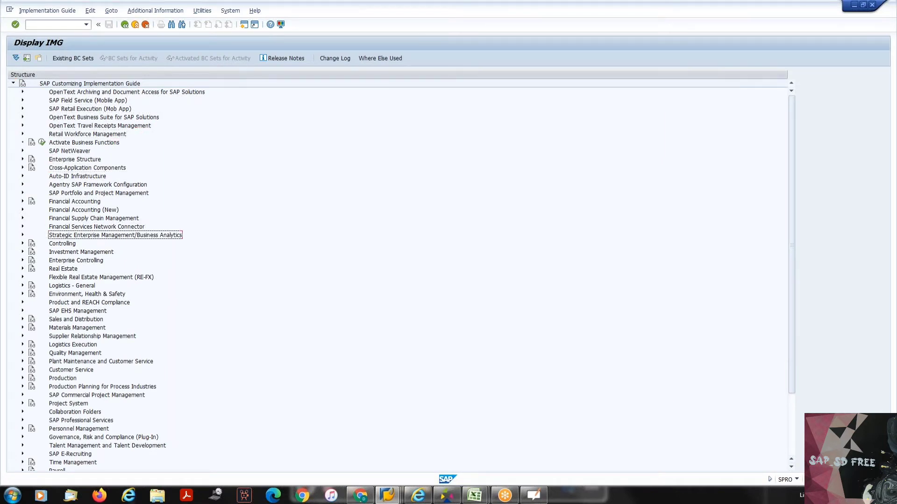
key(Down)
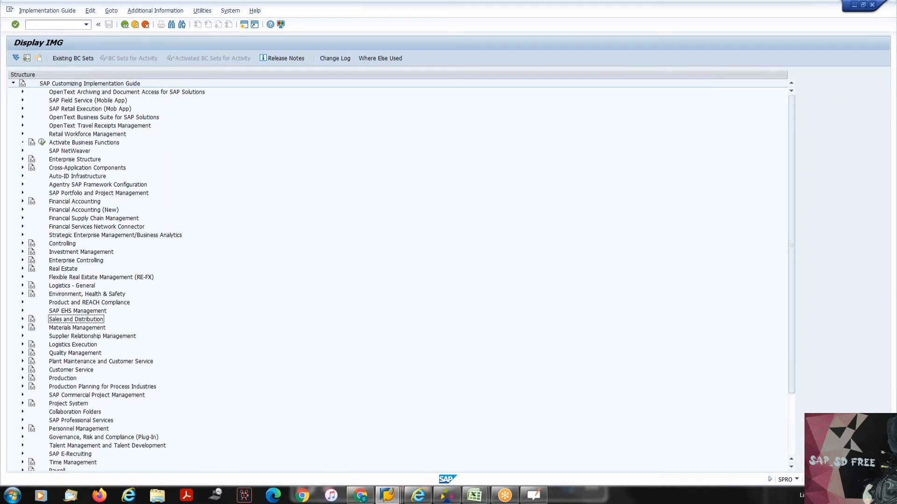
key(Right)
key(Down)
key(Down)
key(Down)
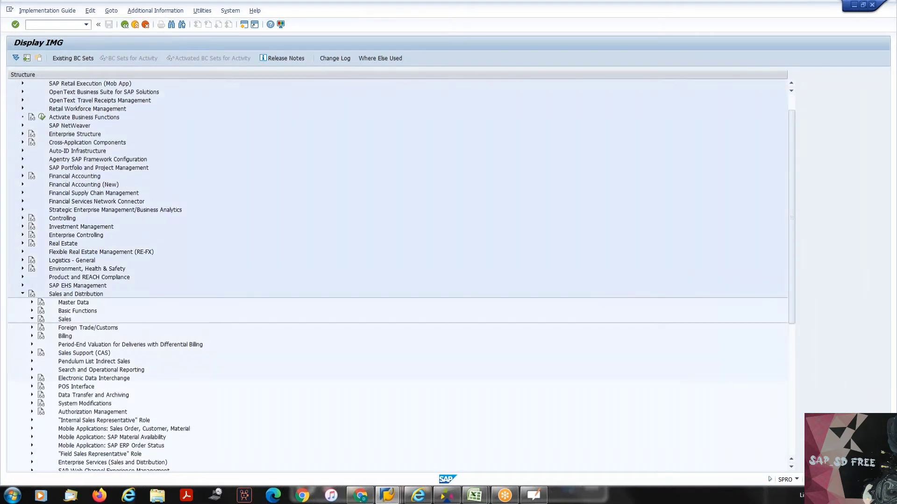
key(Right)
- Expand Sales Documents and Sales Document Item, and open the Define Item Categories activity
key(Down)
key(Down)
key(Up)
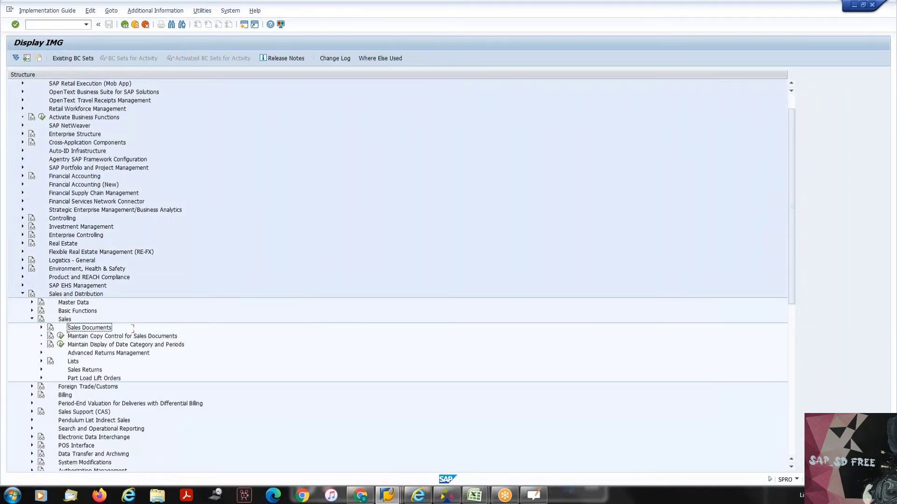
key(Right)
key(Down)
key(Down)
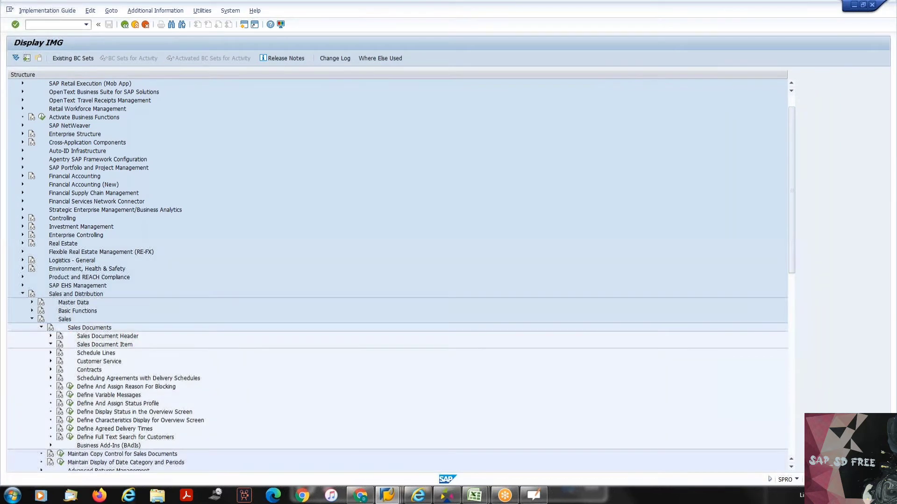
key(Right)
key(Down)
key(Left)
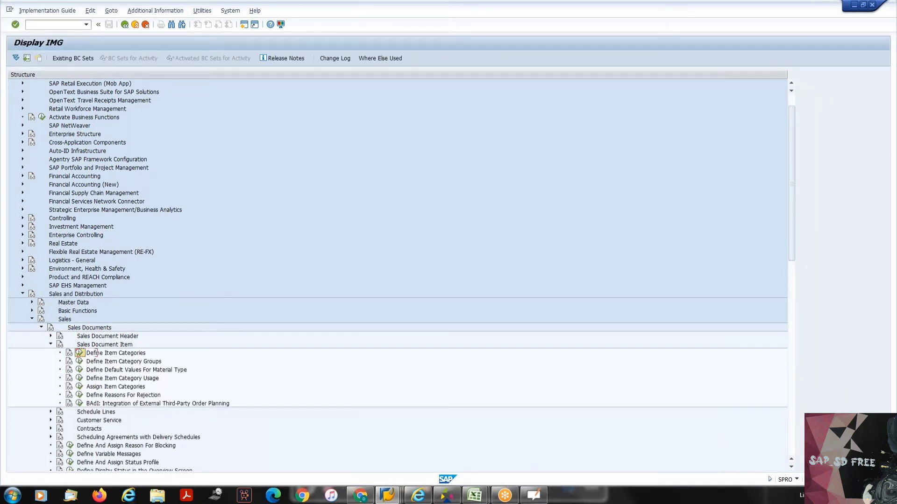
key(Return)
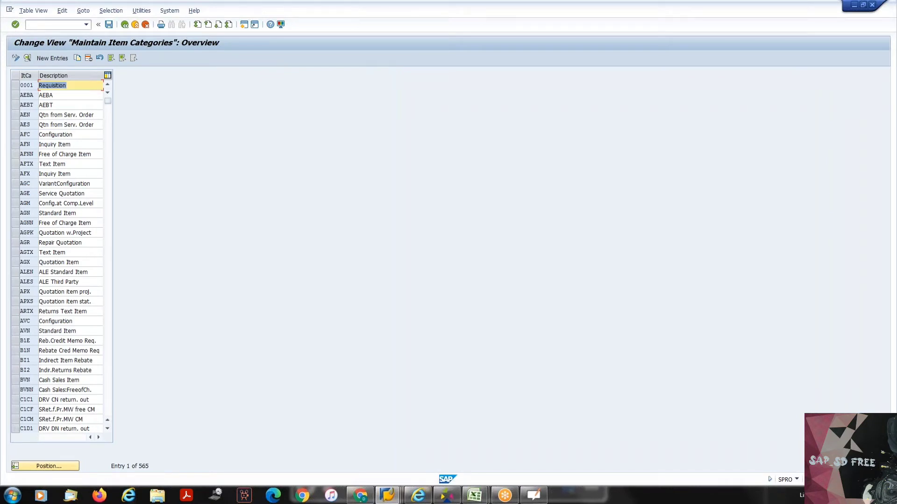
- Return to the implementation guide and open the Assign Item Categories activity under Sales Document Item
key(F3)
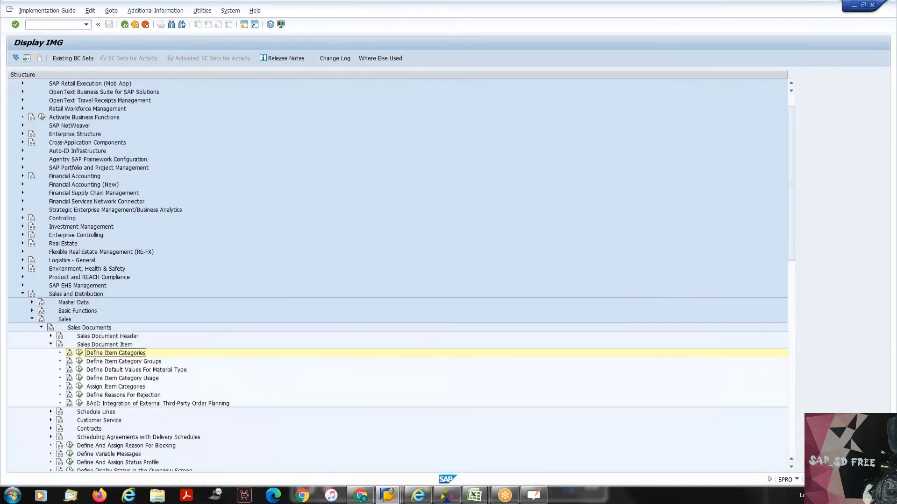
key(Down)
key(Down)
key(Down)
key(Down)
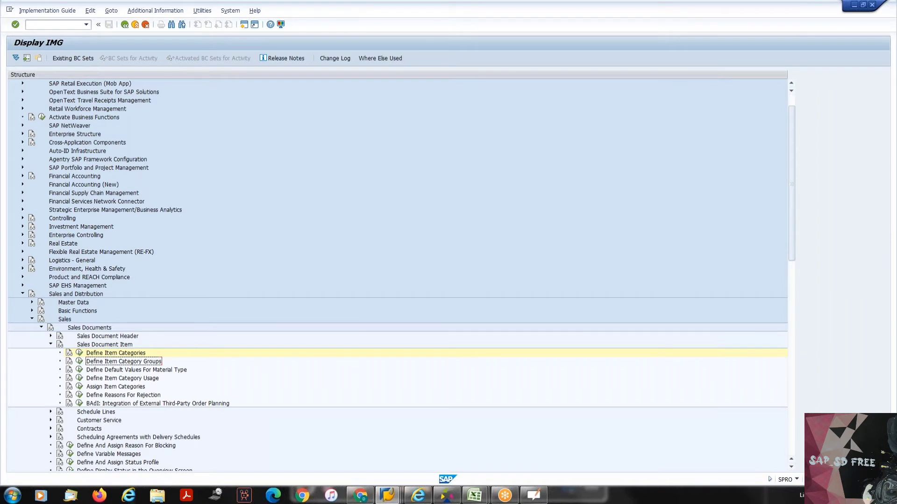
key(Left)
key(Return)
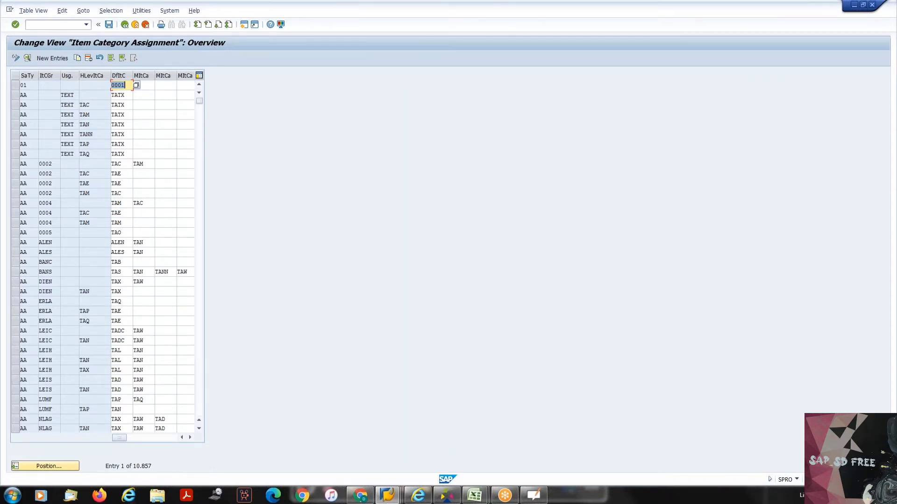
- Switch to the Display Material P-109 session, try to leave it, and return to the Item Category Assignment session
click(399, 498)
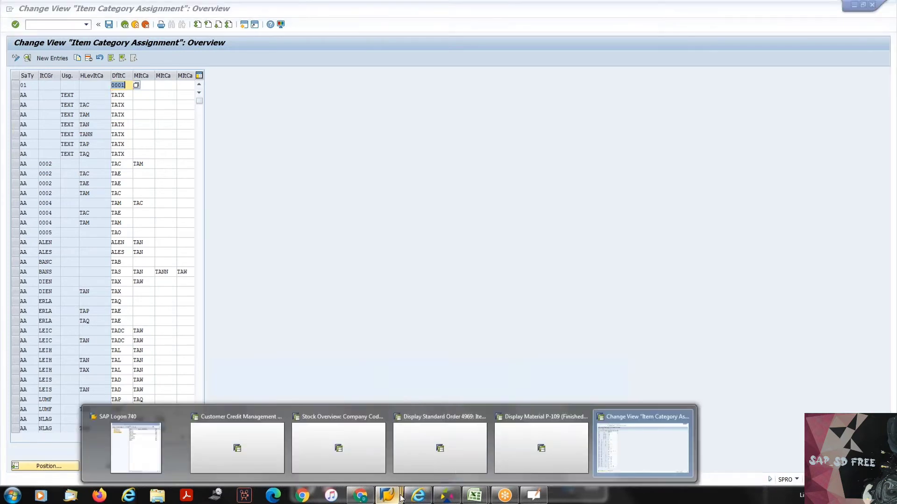
click(506, 447)
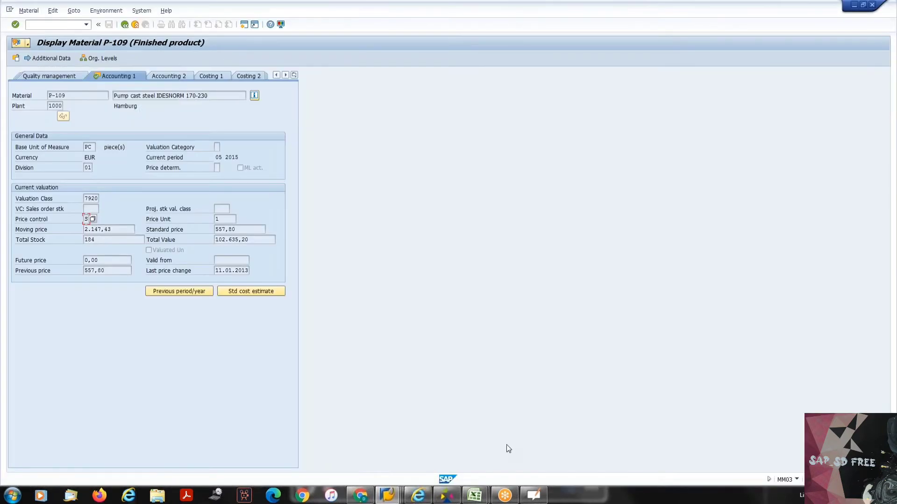
click(124, 25)
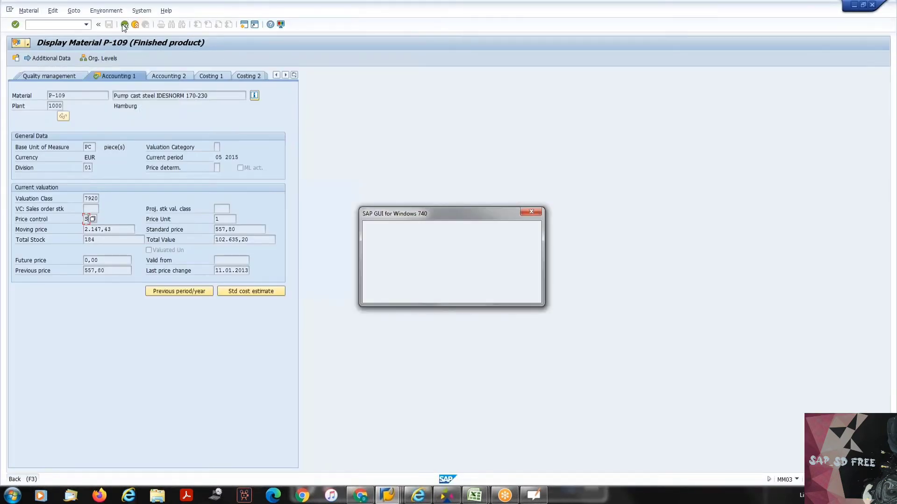
click(519, 292)
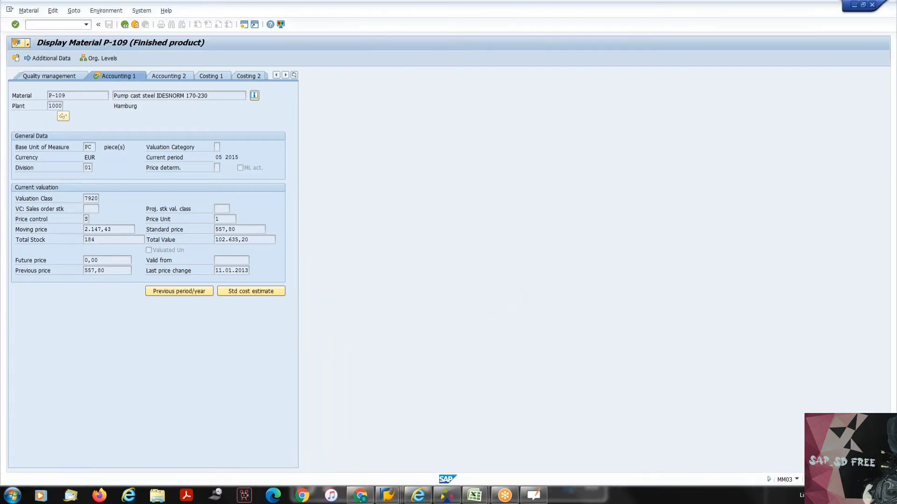
mouse_move(388, 495)
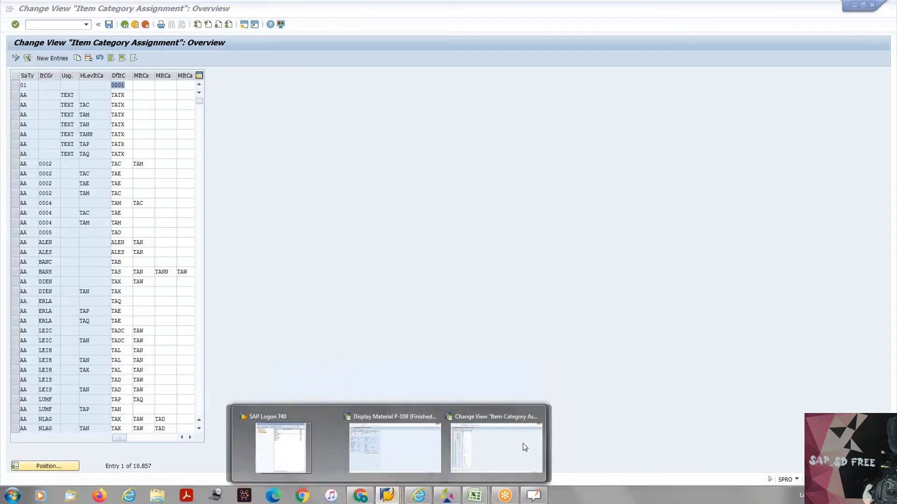
click(433, 446)
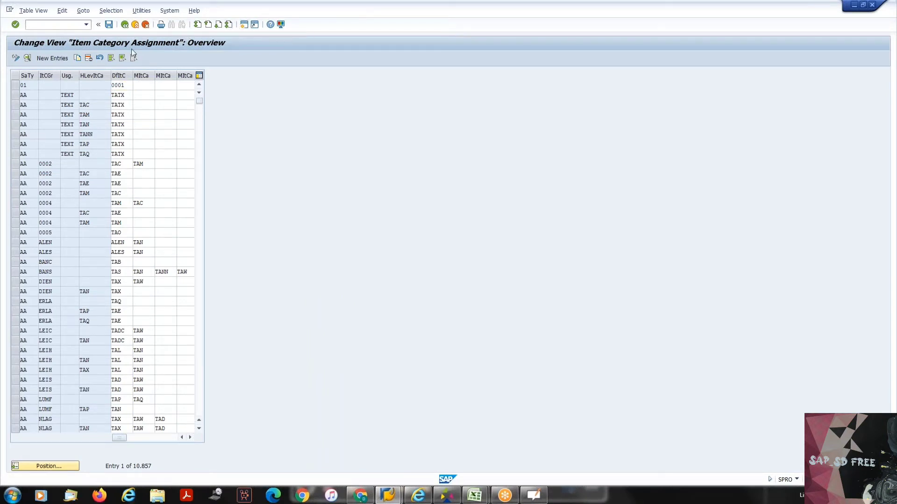
- Leave the item category assignment and display the first order from the entry history with transaction VA03
text(v)
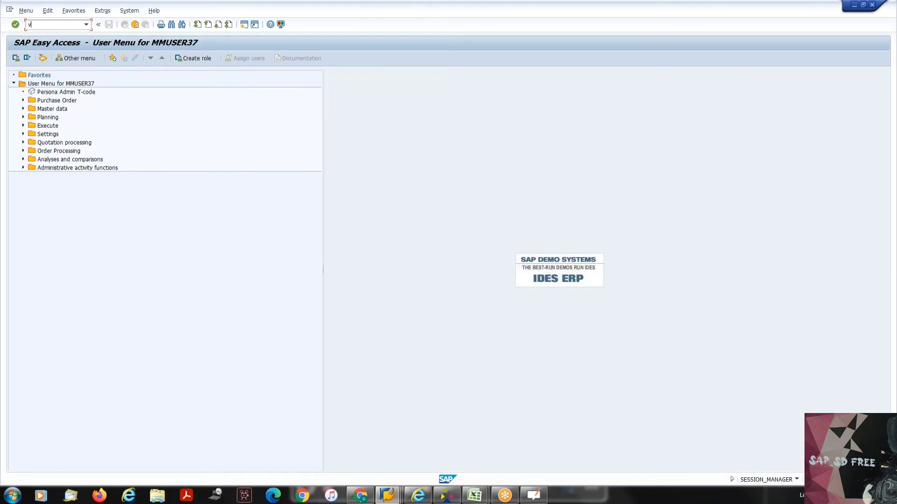
text(a03)
key(Return)
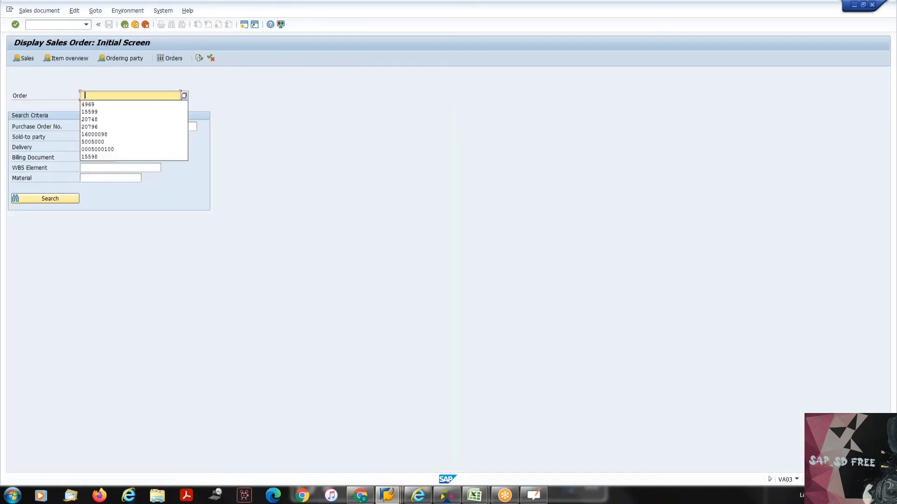
key(Down)
key(Return)
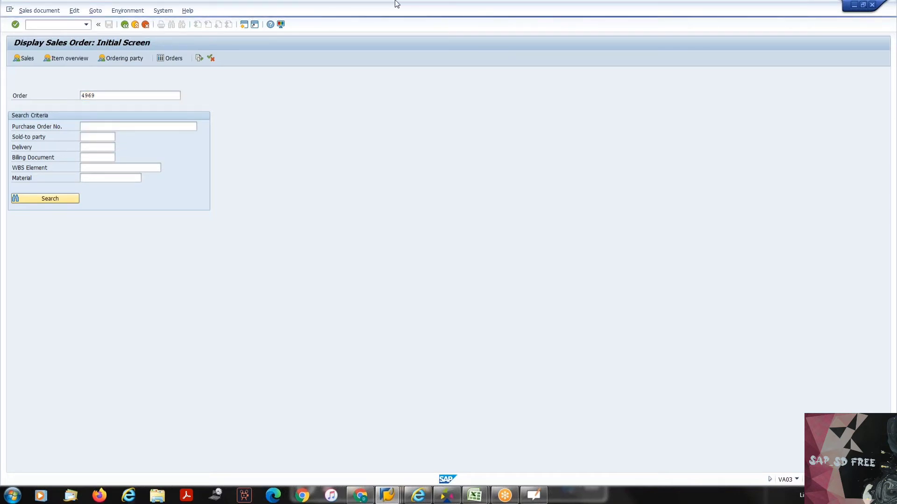
key(Return)
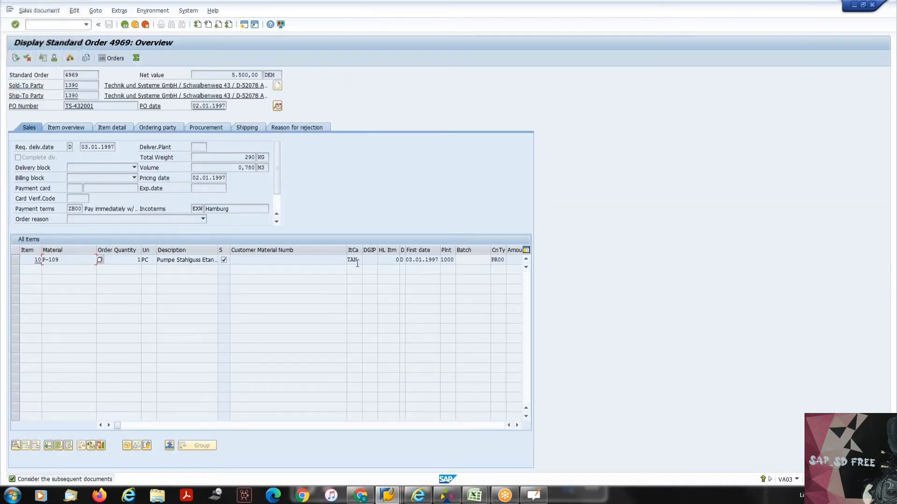
- Point out item category TAN on the P-109 item and view the sales order's header data, returning to the overview
click(359, 262)
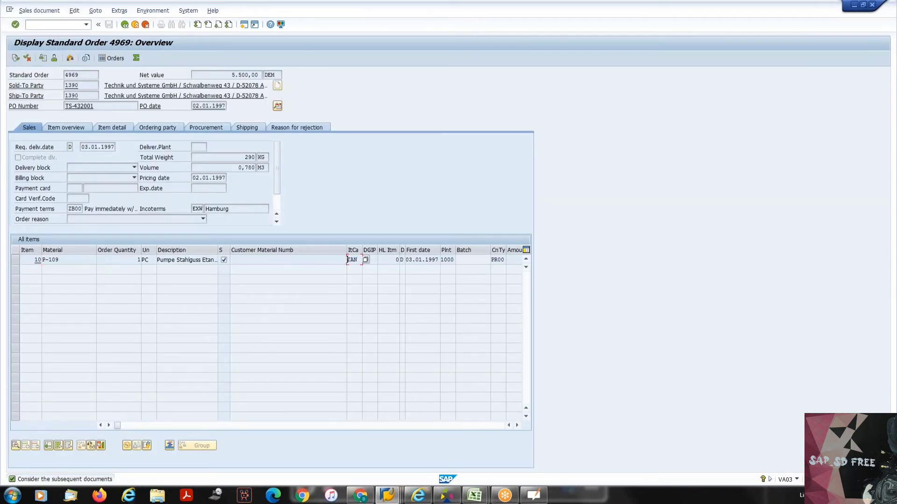
click(278, 106)
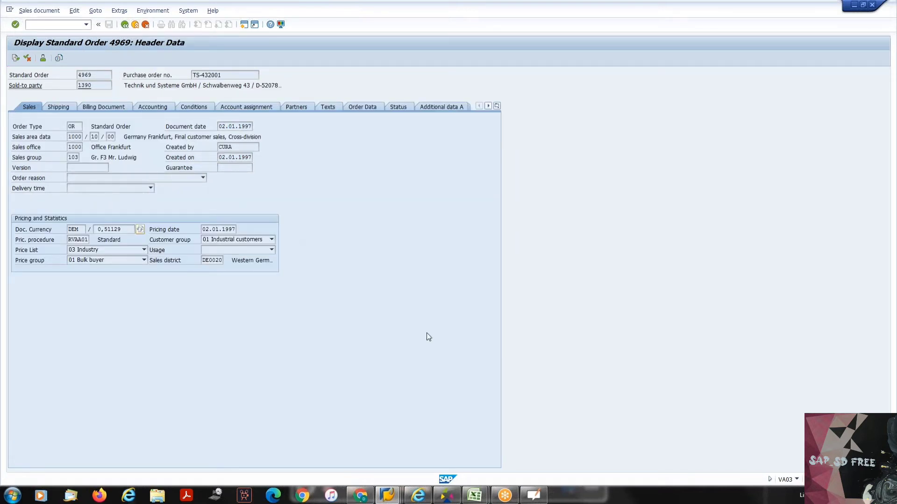
key(F3)
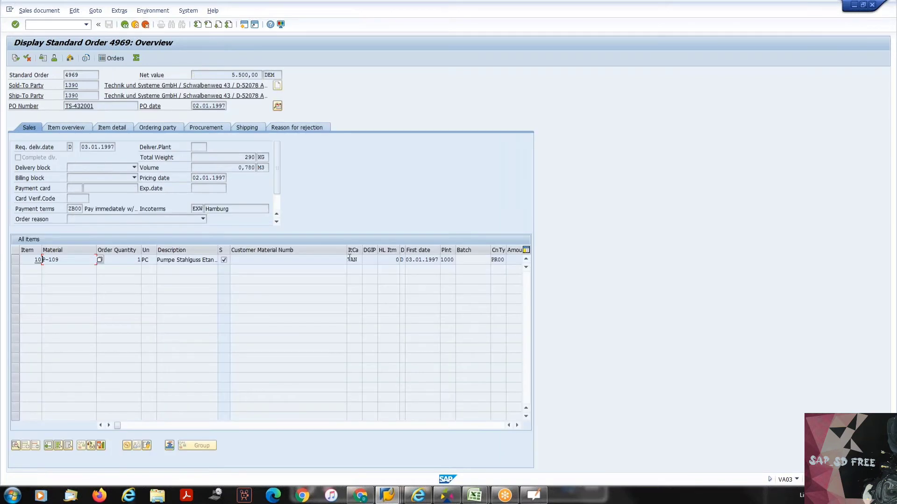
click(360, 258)
- Run transaction VA23 and try to display the second quotation from the entry history
click(68, 26)
text(/nva23)
key(Return)
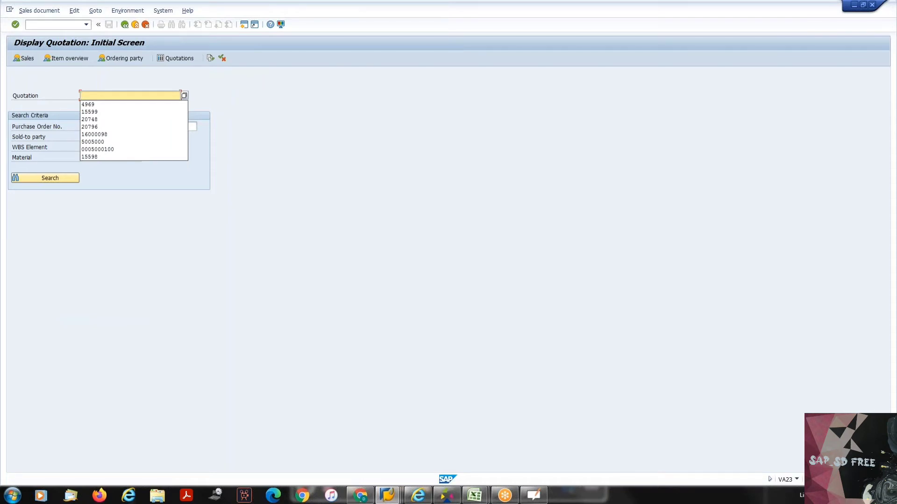
key(Down)
key(Down)
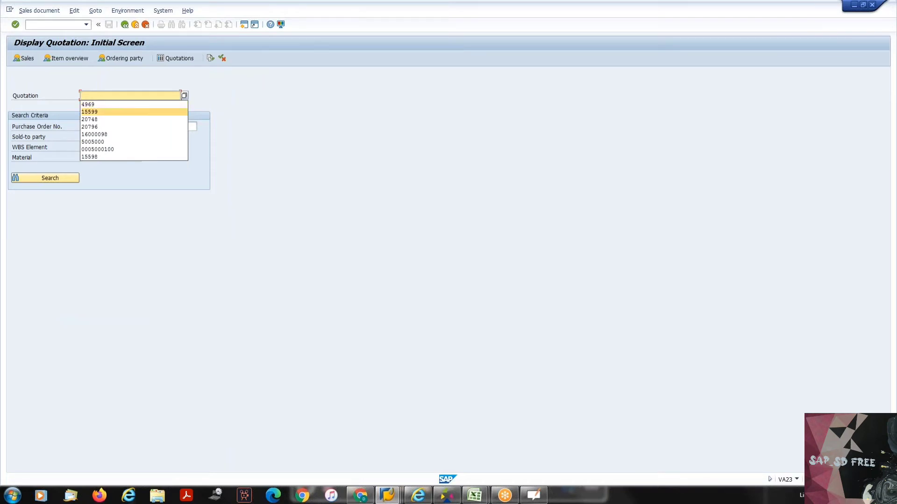
key(Return)
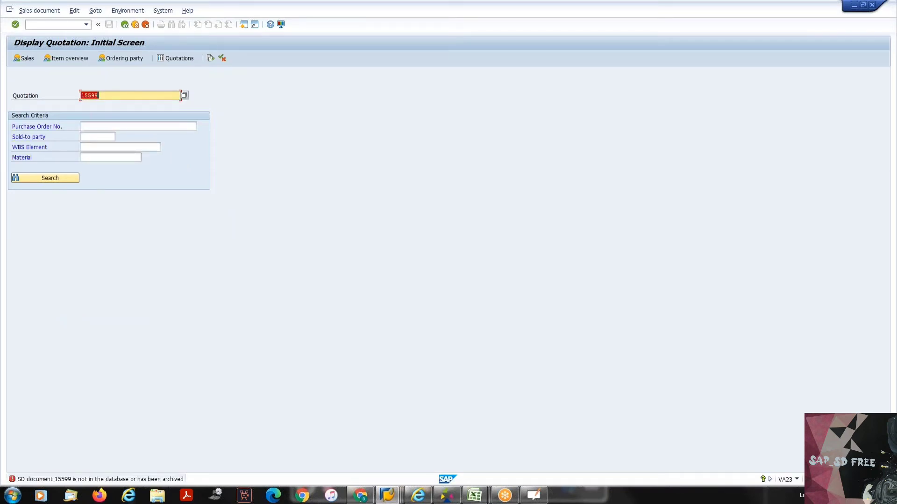
- Start creating a new quotation and set its quotation type to QT
click(39, 11)
click(48, 24)
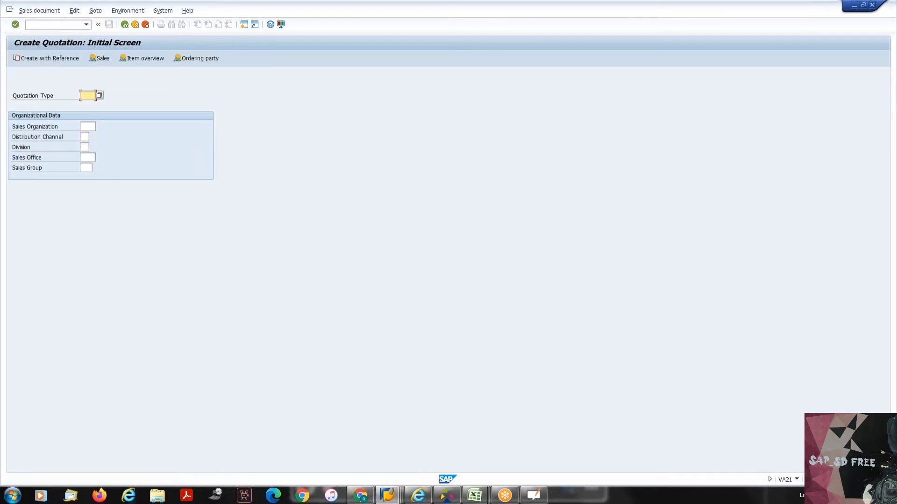
key(BackSpace)
key(Down)
key(Down)
key(Down)
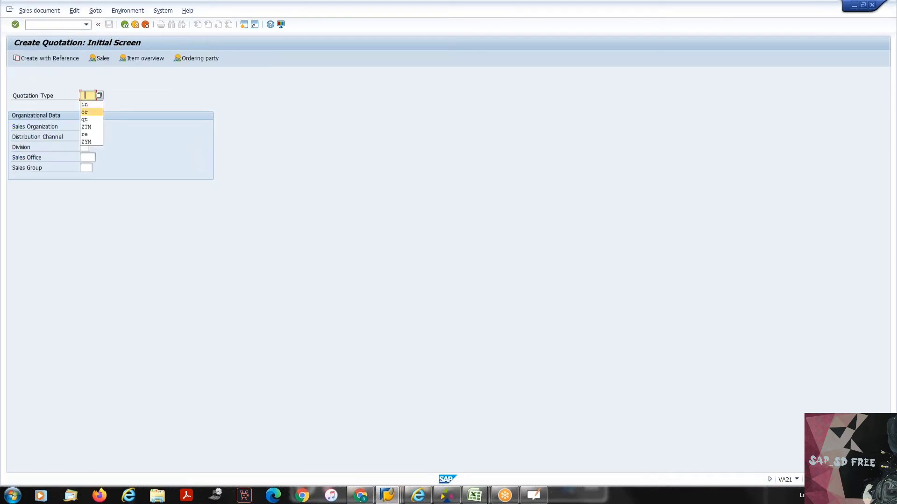
key(Return)
- Set sales organization 1000, distribution channel 10 and division 00, and continue to the quotation overview
key(Tab)
key(BackSpace)
key(Down)
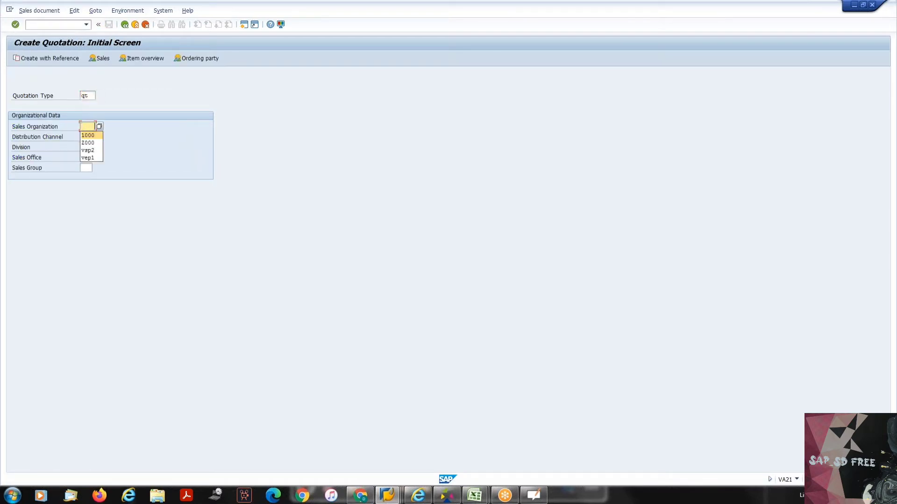
key(Return)
key(Tab)
key(BackSpace)
key(Down)
key(Return)
key(Tab)
key(BackSpace)
key(Down)
key(Return)
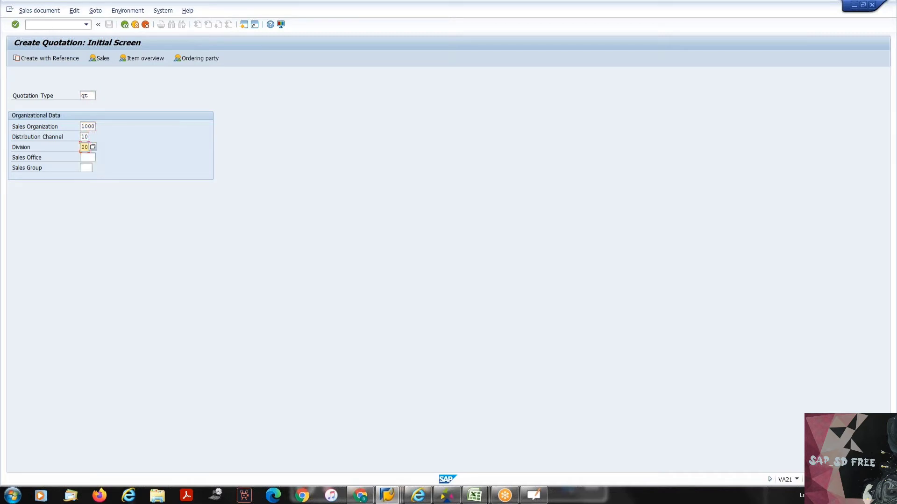
key(Return)
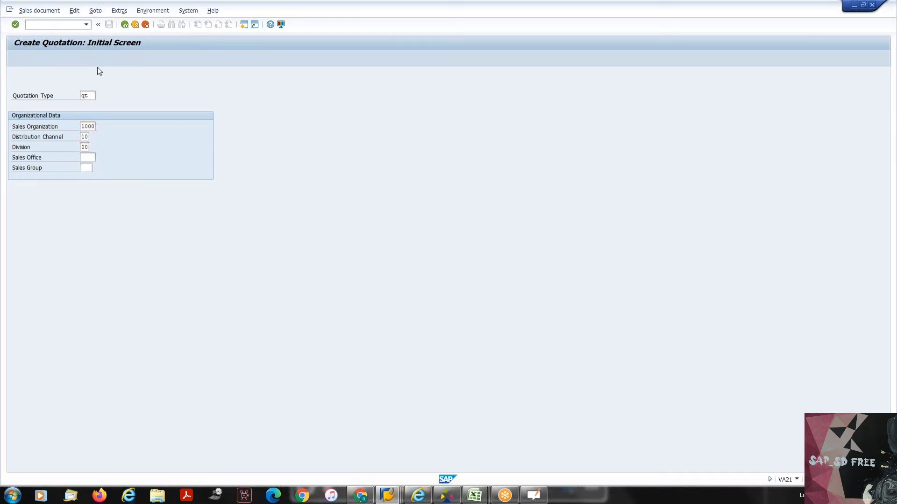
- Fill in the first sold-to party from the entry history and add material P-109 as the quotation item
key(BackSpace)
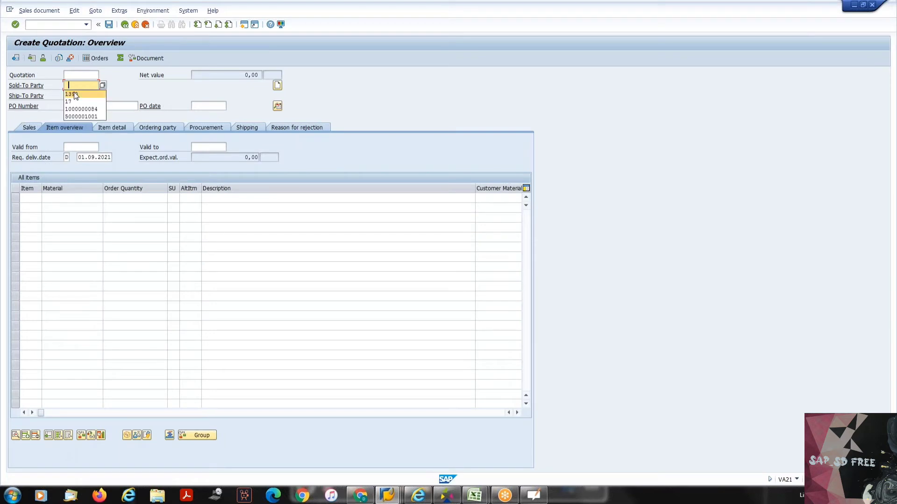
click(75, 95)
key(Return)
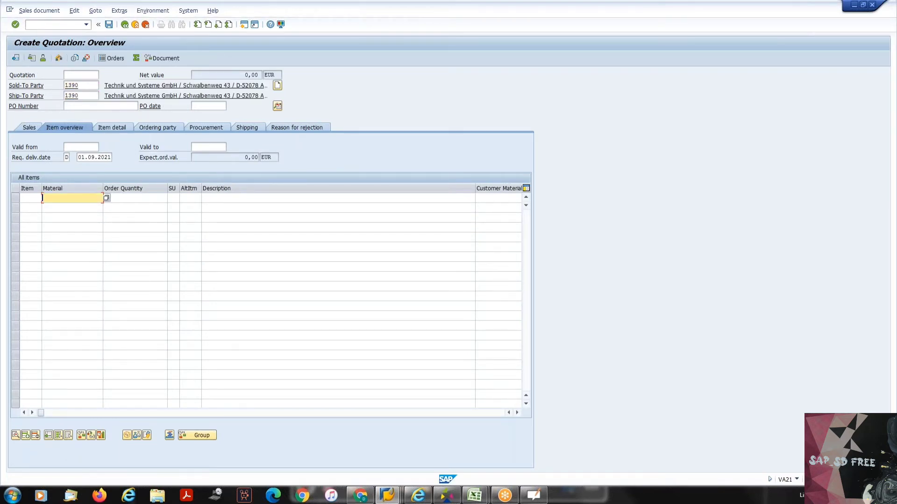
key(BackSpace)
key(Down)
key(Return)
key(Return)
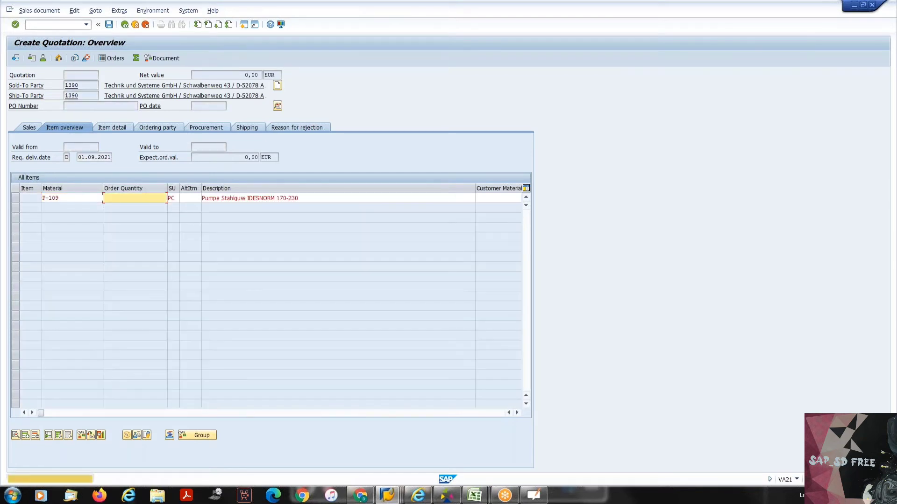
key(Return)
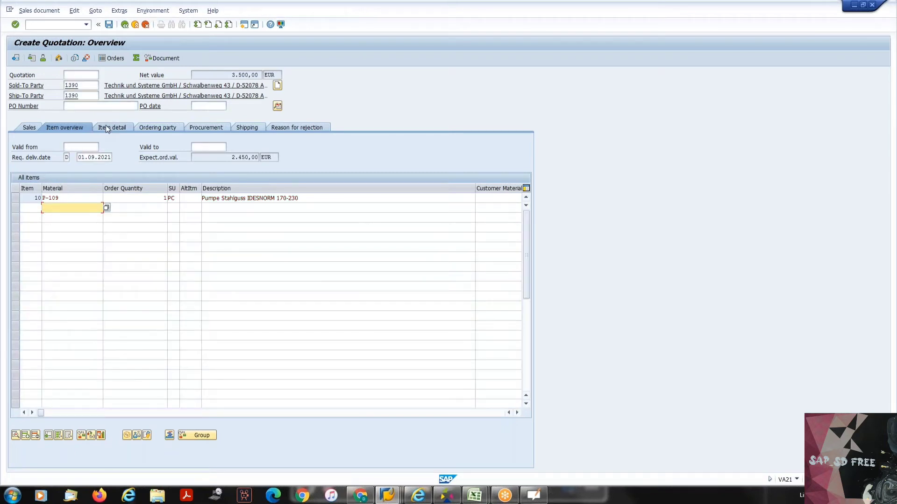
- Show the item detail of the P-109 quotation item and point out item category AGN
click(107, 130)
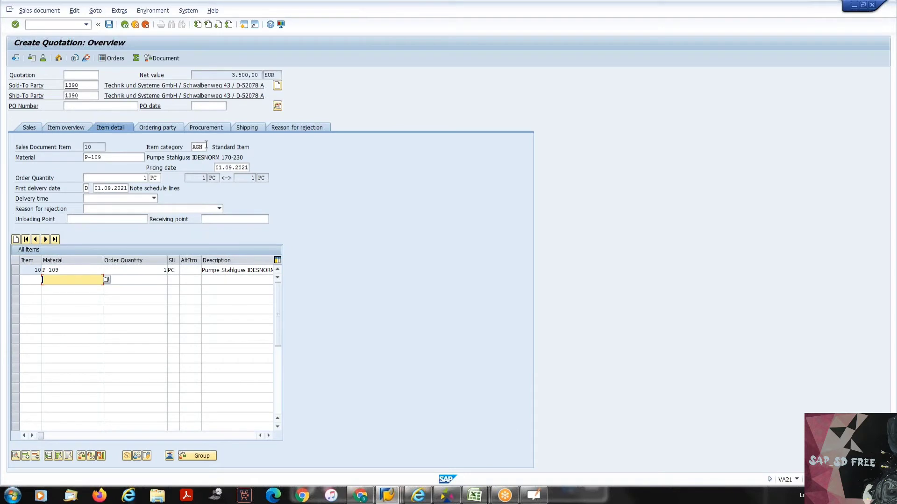
click(198, 147)
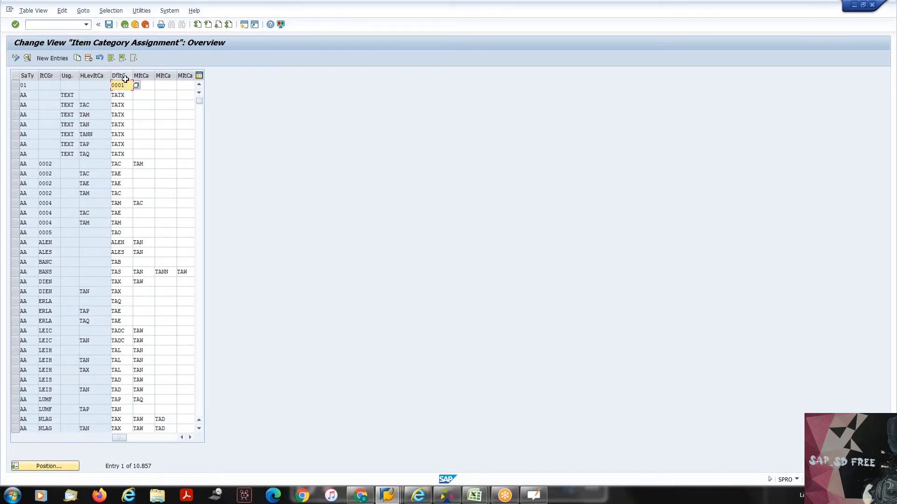
- Start positioning to an entry in the Item Category Assignment and enter sales document type OR
click(39, 466)
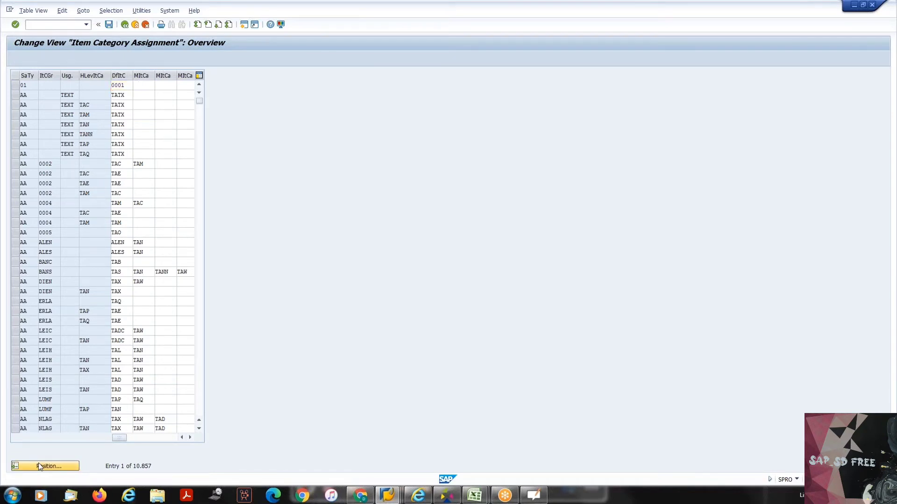
text(or)
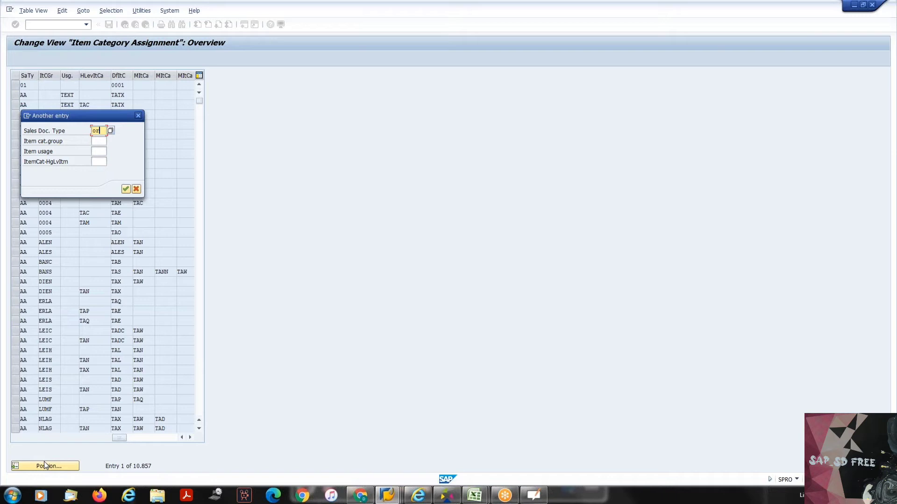
key(Tab)
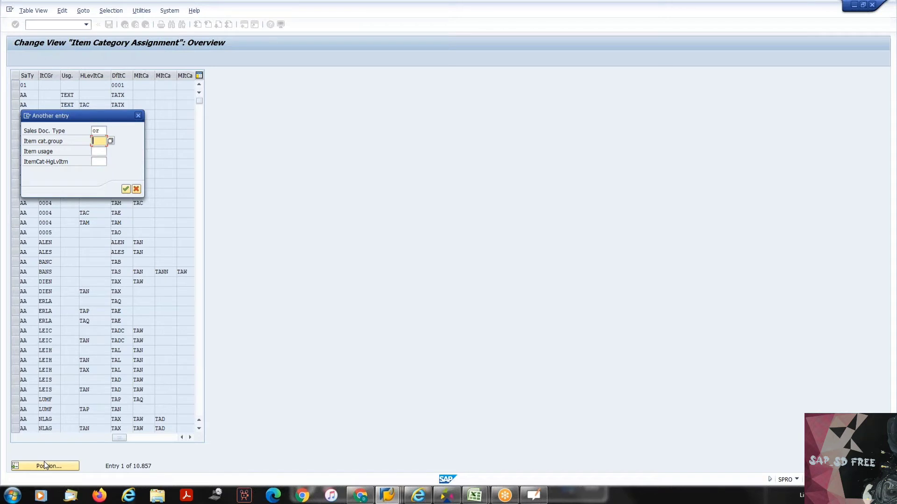
- Switch back to the Create Quotation session, view the item data of P-109 and return to the overview
click(392, 494)
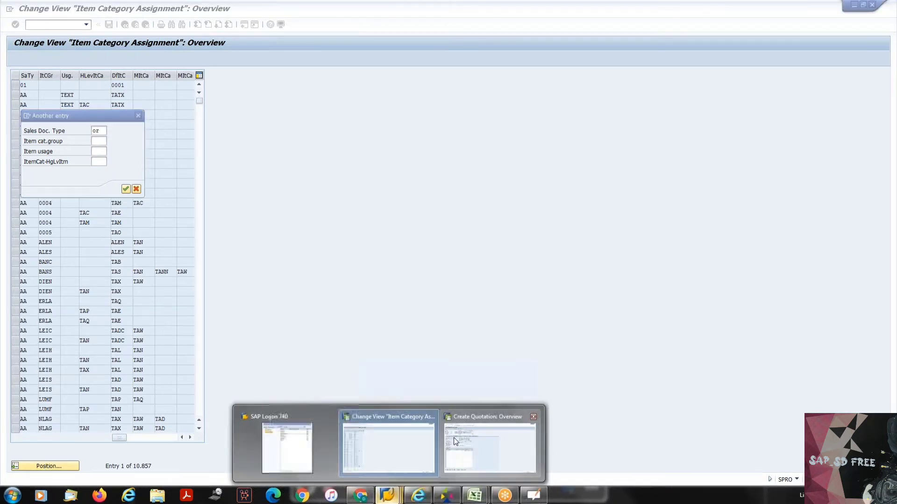
click(453, 438)
click(49, 271)
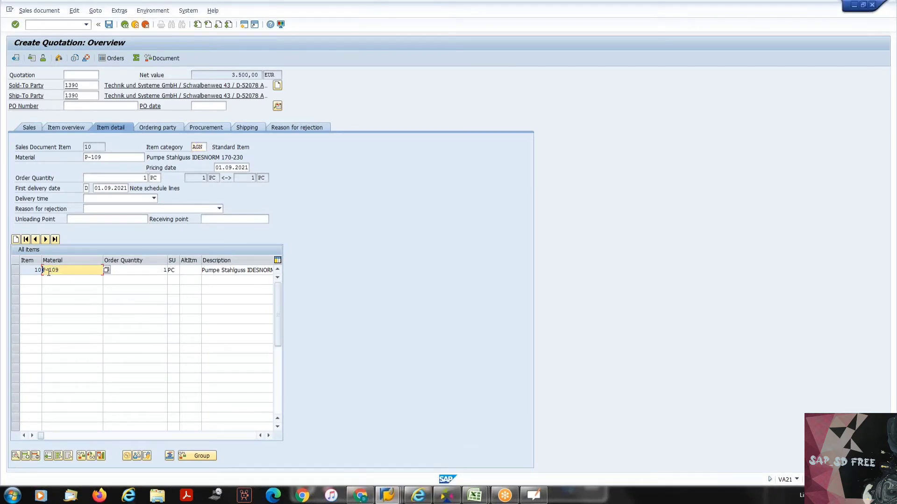
double_click(49, 271)
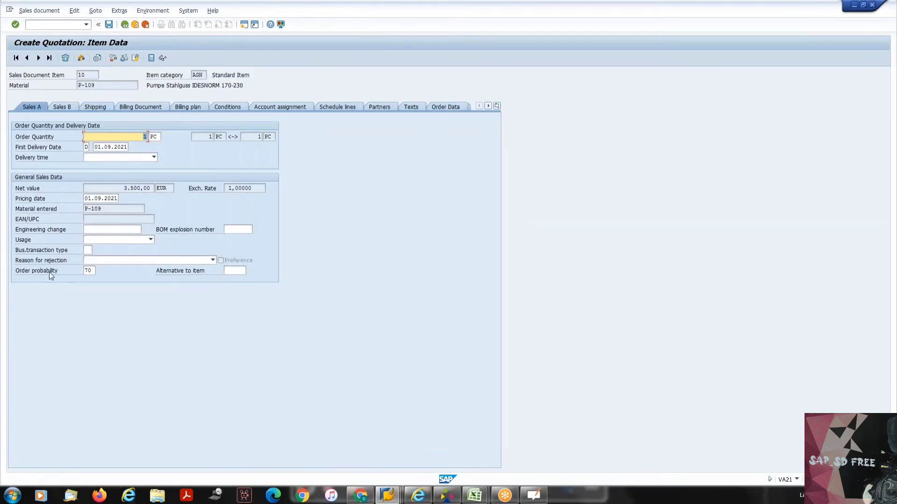
click(124, 25)
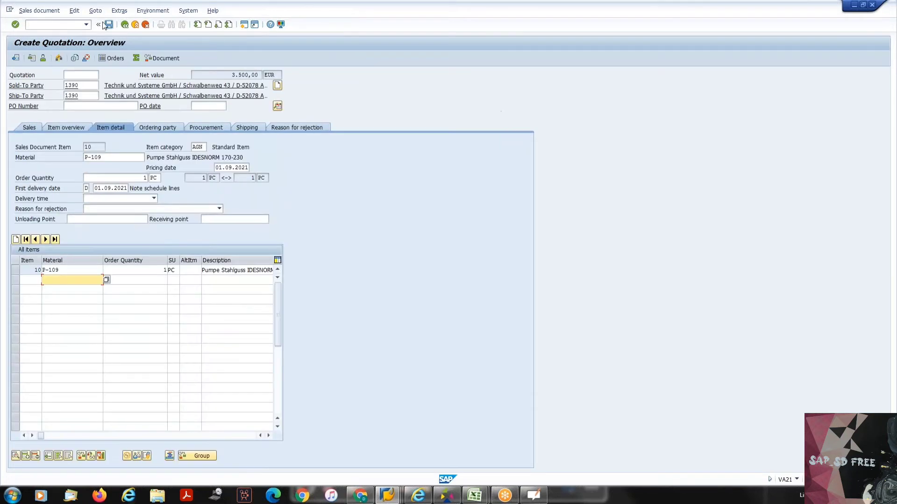
click(94, 10)
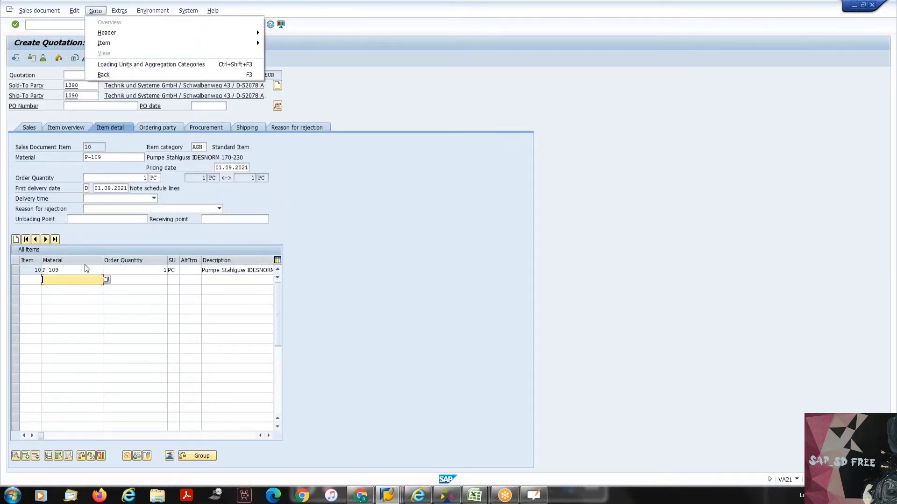
click(85, 269)
click(70, 270)
click(98, 12)
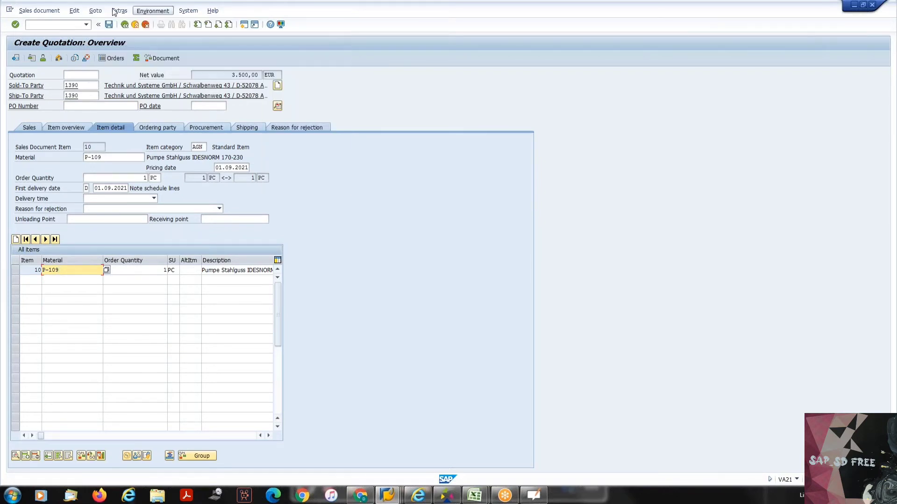
click(114, 12)
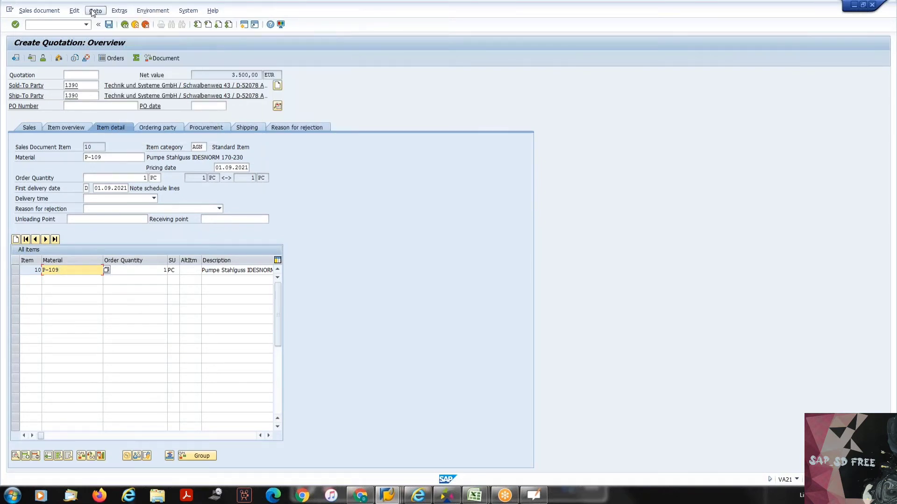
click(75, 11)
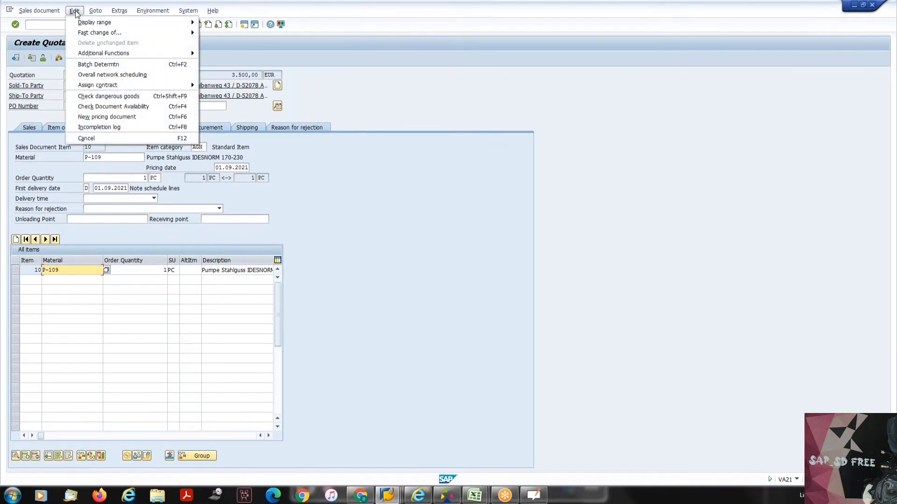
- Reopen the item data of the P-109 quotation item and select its material field
click(69, 274)
double_click(69, 273)
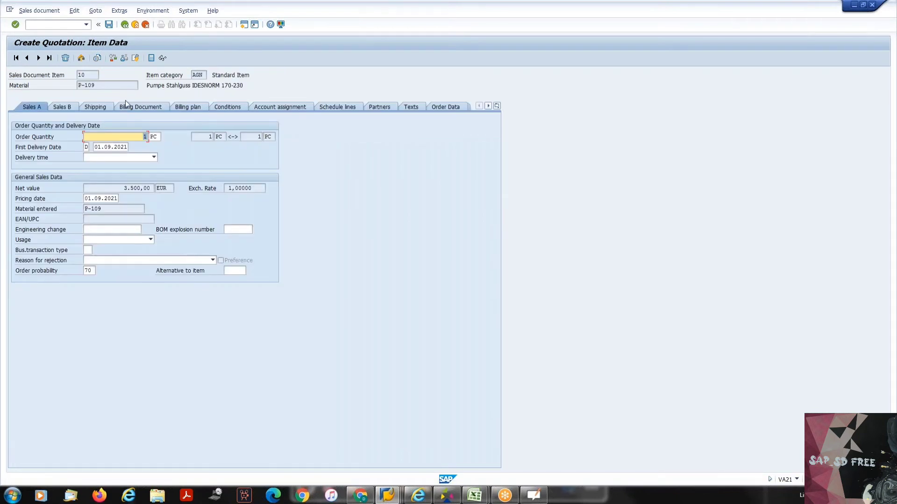
click(108, 86)
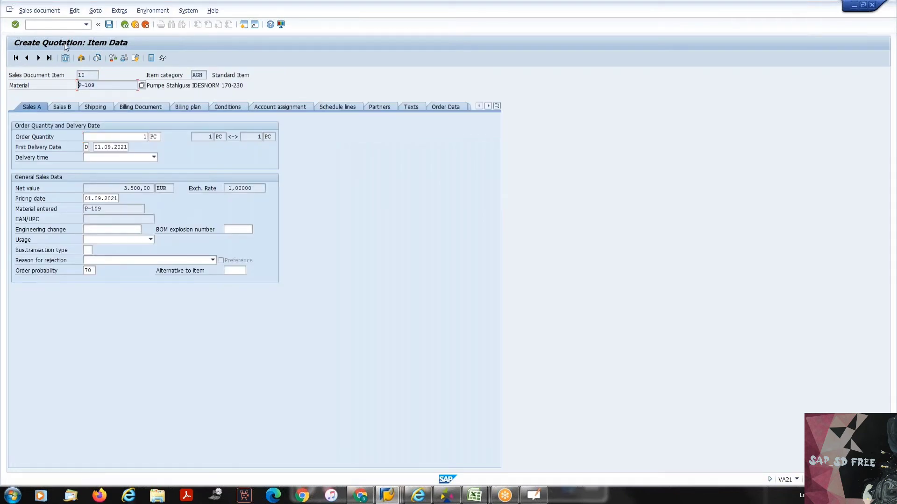
- Open Display Material (MM03) for P-109 in a new session and choose the Sales: Sales Org. Data 2 view
click(51, 27)
text(/o)
text(va21)
key(Return)
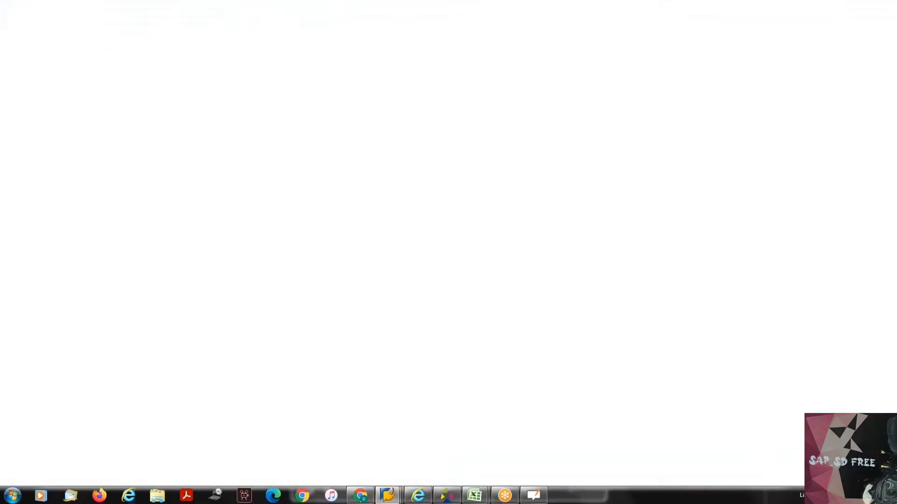
key(Return)
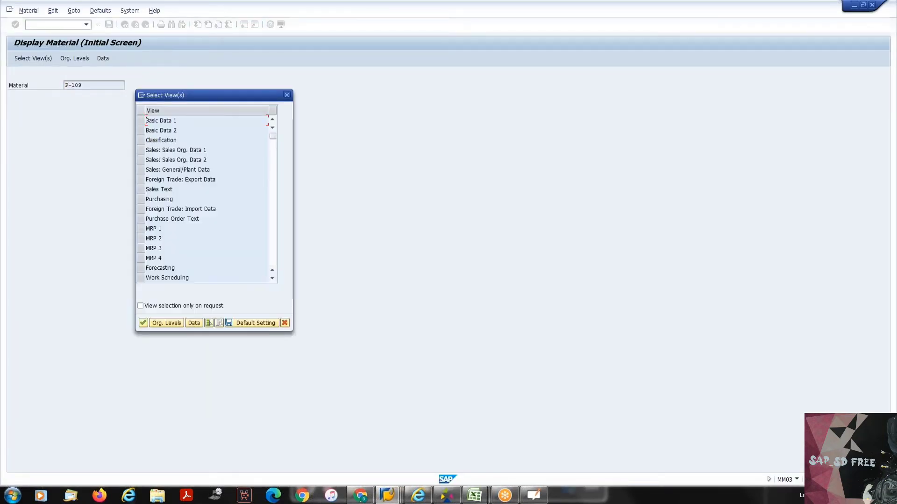
click(140, 160)
key(Return)
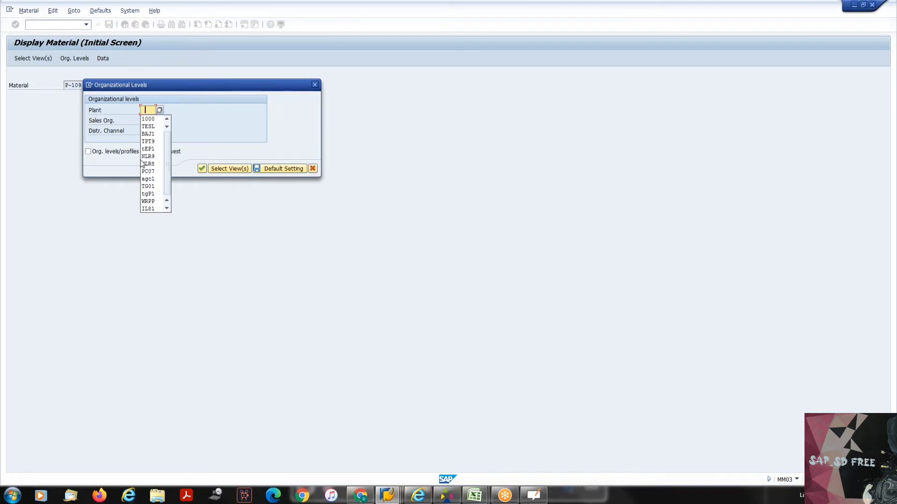
- Display the material for plant 1000, sales organization 1000 and distribution channel 10
key(Down)
key(Return)
key(Tab)
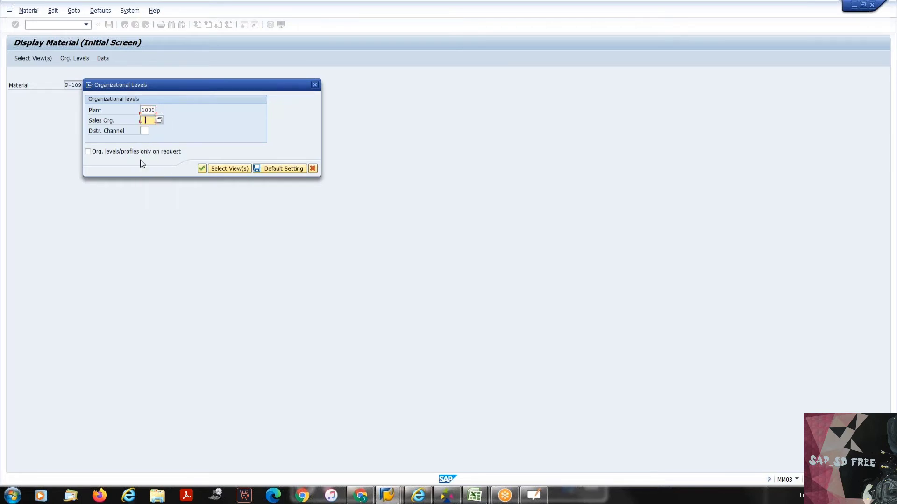
key(Down)
key(Up)
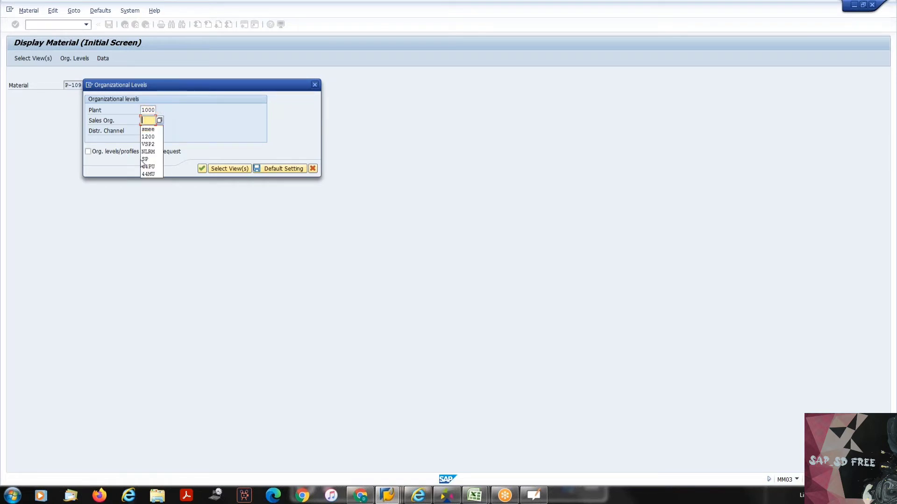
text(1000)
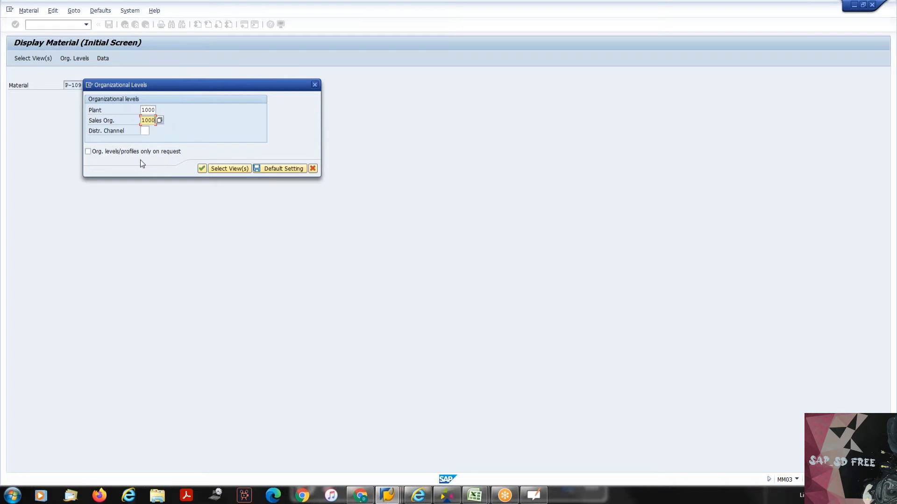
key(Tab)
text(10)
key(Return)
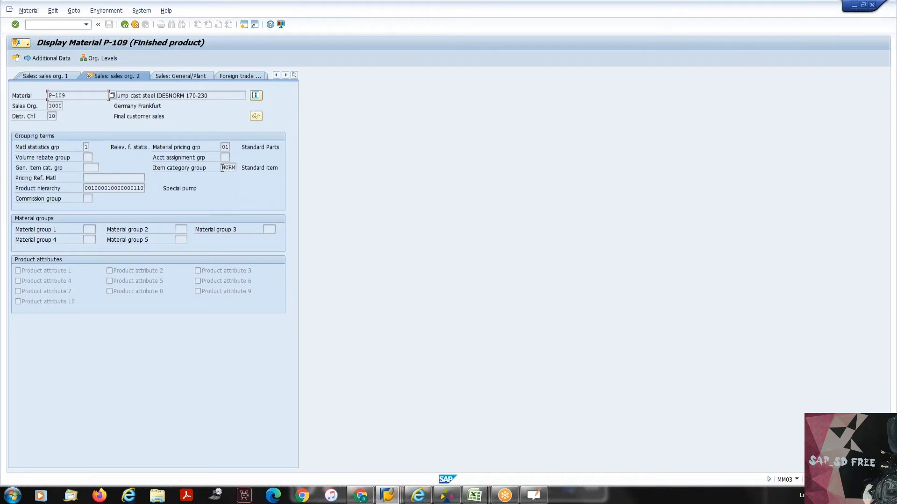
- Point out item category group NORM and the general item category group field in the grouping terms of P-109
drag(222, 168, 238, 166)
drag(16, 169, 77, 166)
click(84, 167)
drag(16, 169, 84, 167)
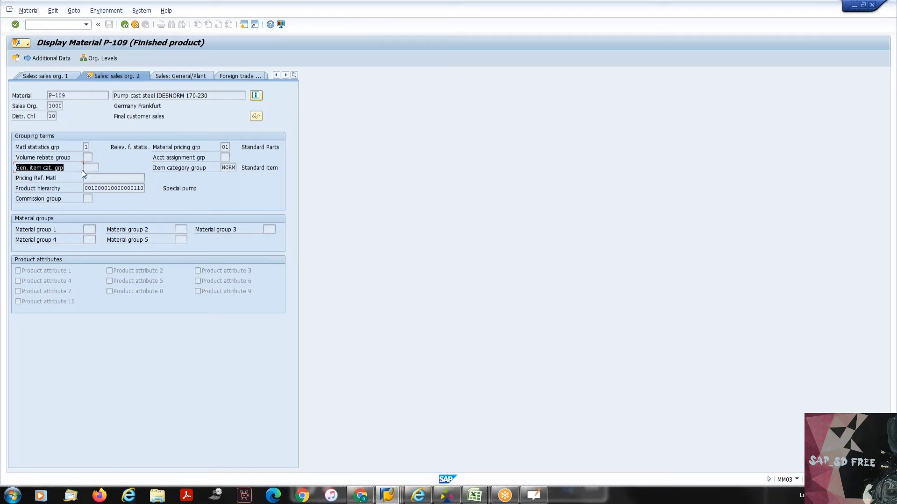
- Highlight the item category group field in P-109's grouping terms and copy its value NORM
click(82, 170)
drag(153, 169, 209, 176)
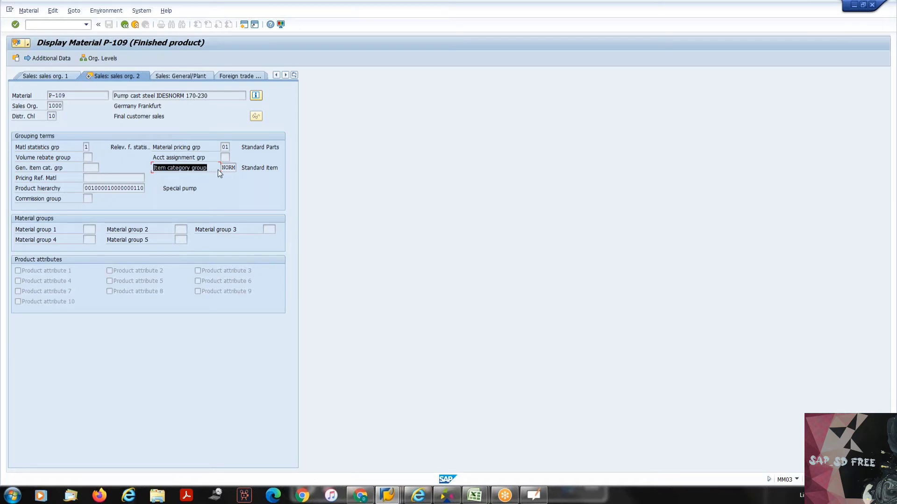
click(220, 175)
drag(156, 169, 236, 167)
key(ctrl+c)
click(222, 169)
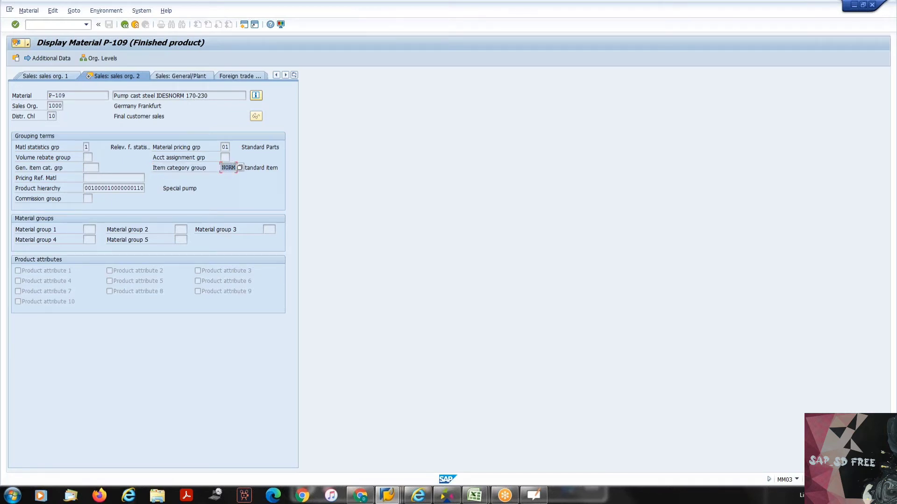
click(236, 168)
- Switch to the Item Category Assignment view and position the table at sales document type OR with item category group NORM
key(alt+Tab)
key(alt+Tab)
key(alt+Tab)
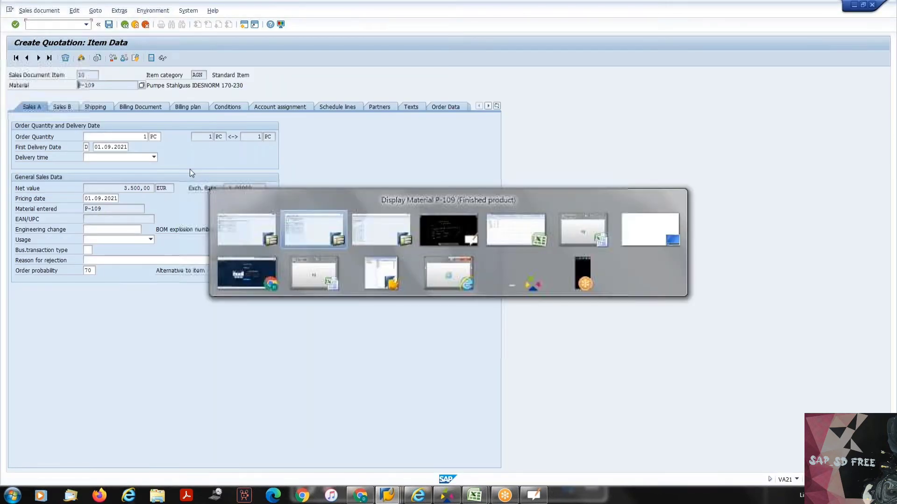
click(100, 142)
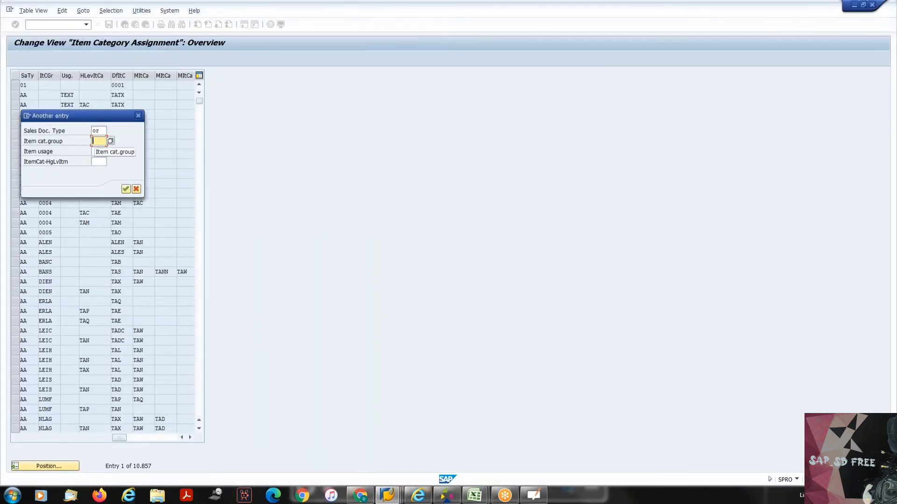
key(ctrl+v)
key(Return)
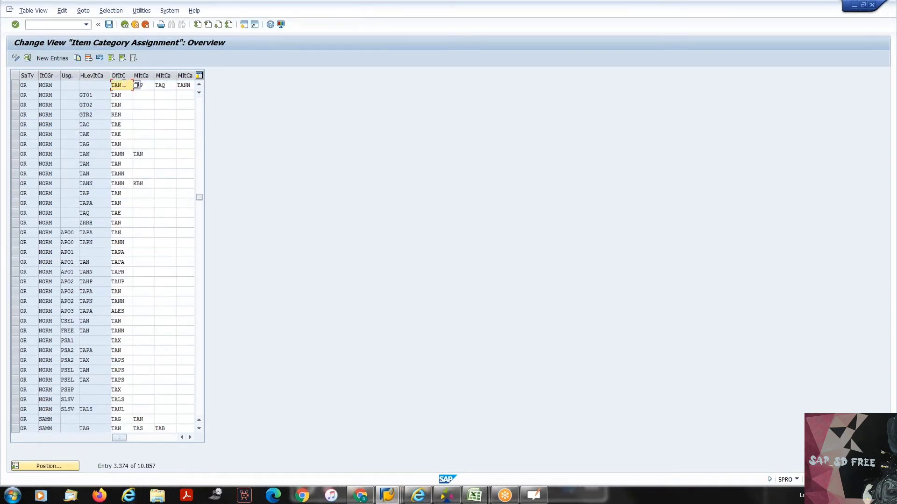
- Examine the default item category TAN and the manual alternatives TAP, TAQ and TANN in the first OR/NORM entry
click(111, 85)
key(Tab)
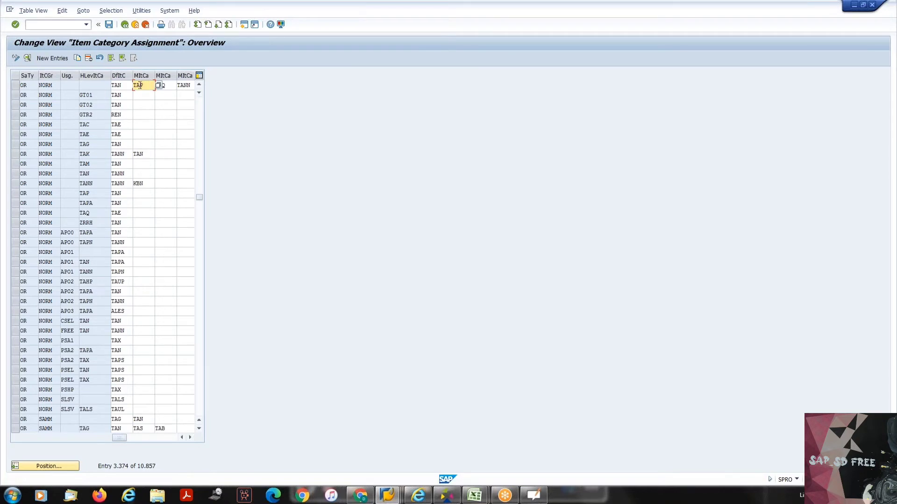
click(126, 86)
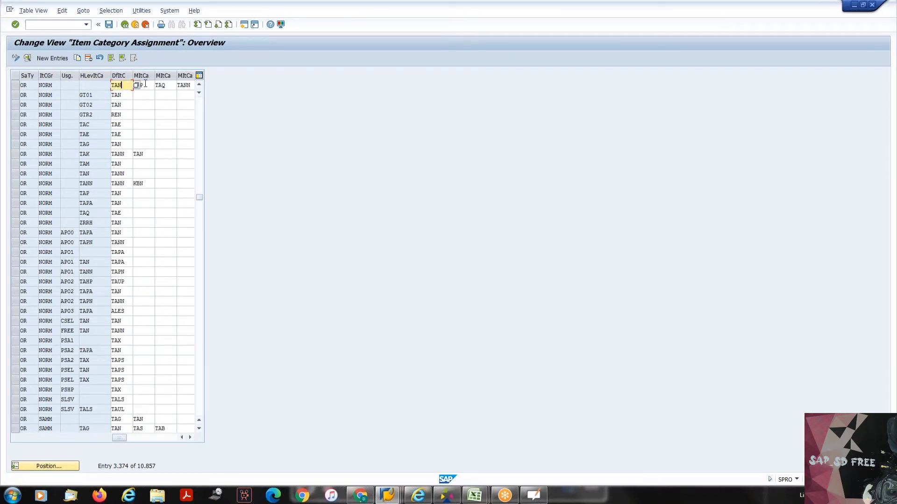
key(Tab)
key(Tab)
key(Tab)
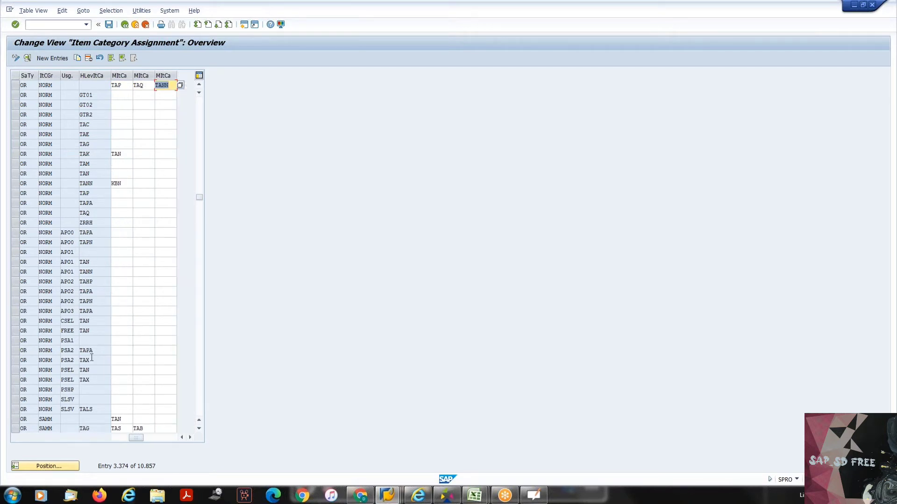
click(121, 440)
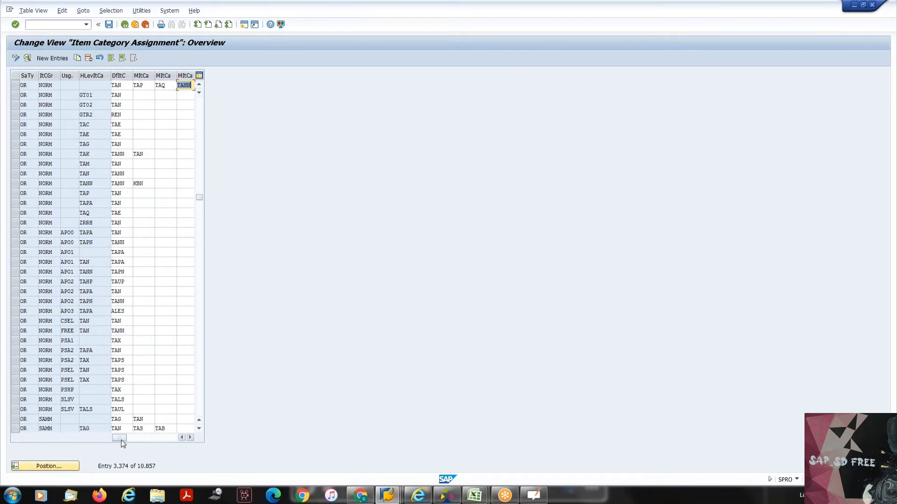
click(145, 84)
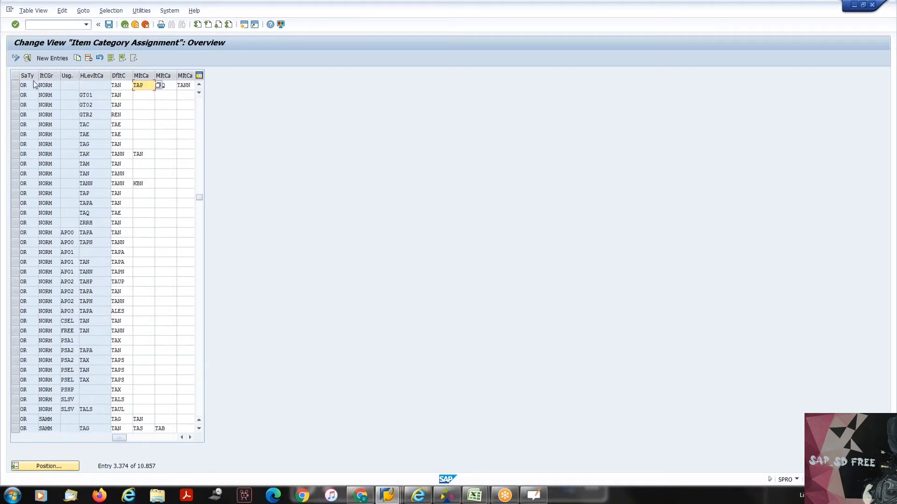
click(124, 85)
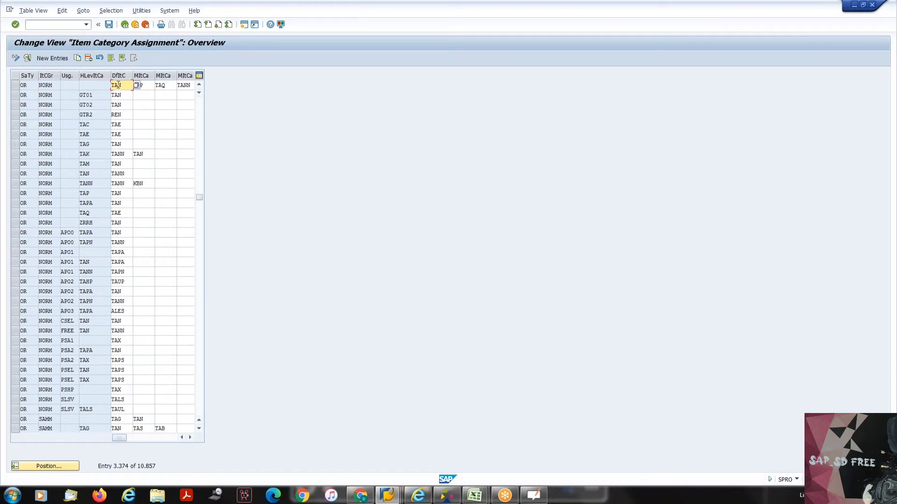
click(145, 85)
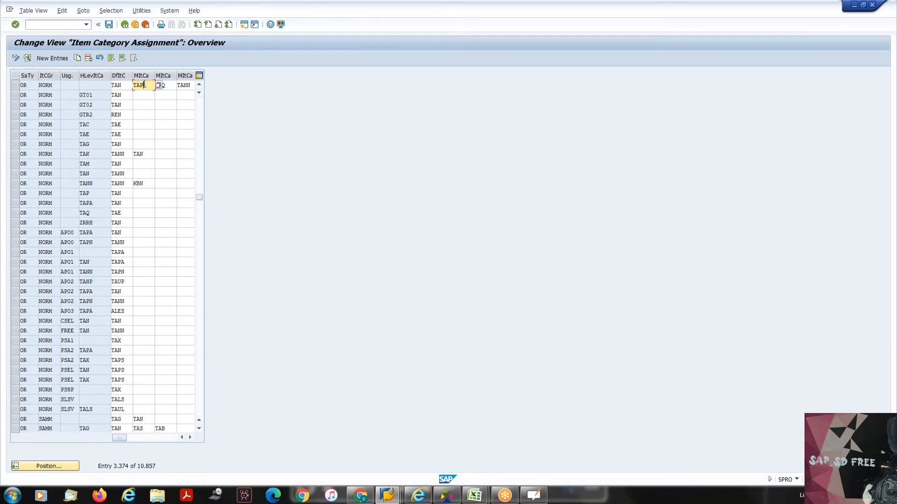
key(BackSpace)
- Position the item category assignment table at sales document type QT with item category group NORM
click(55, 469)
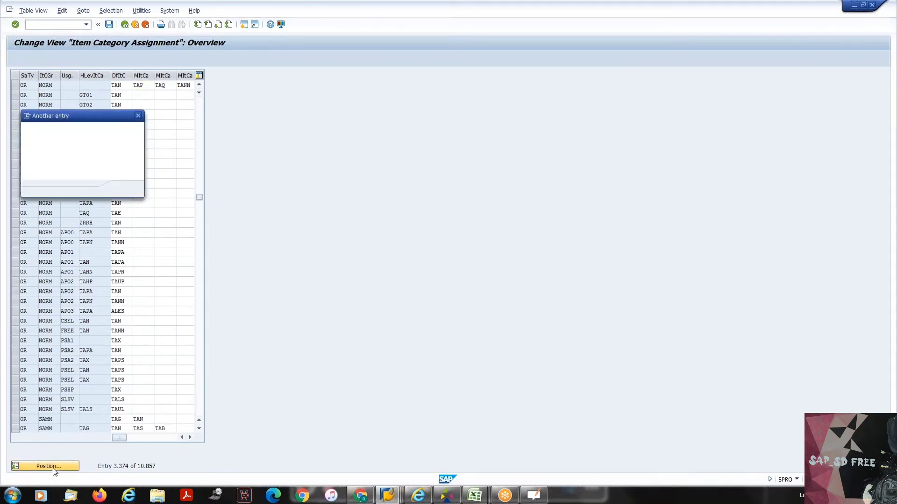
text(qt)
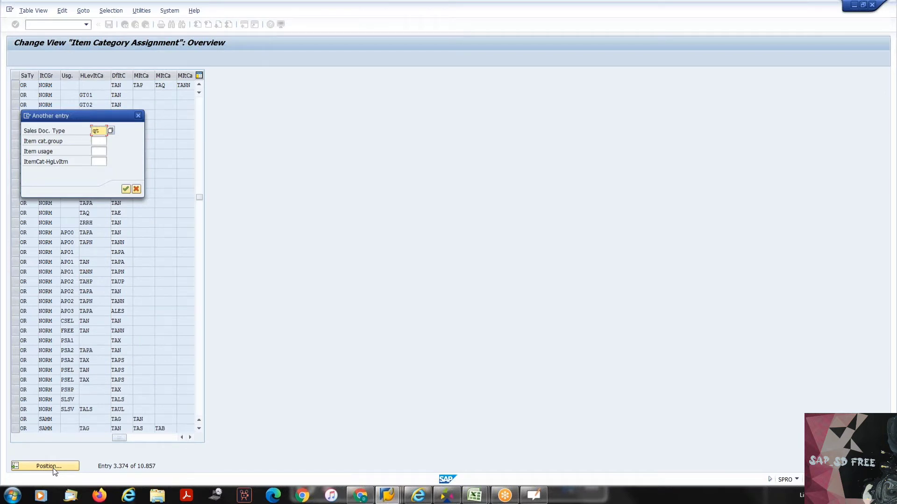
key(Tab)
text(NORM)
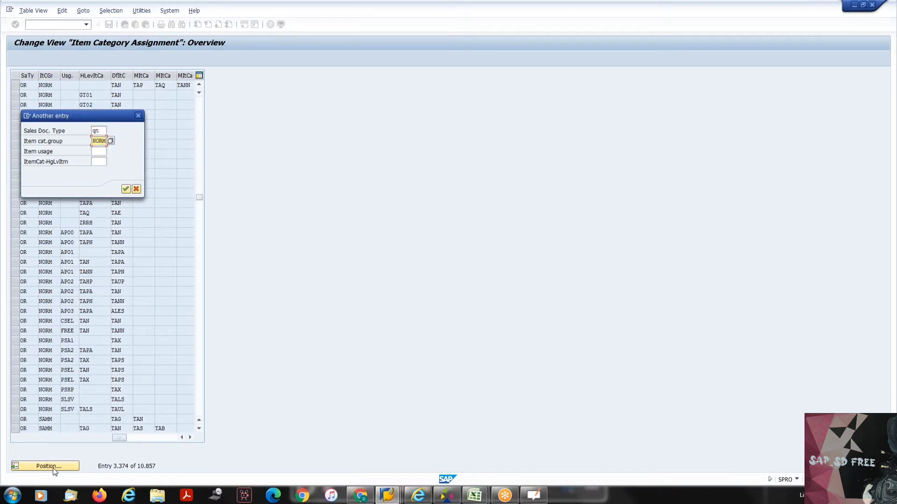
key(Return)
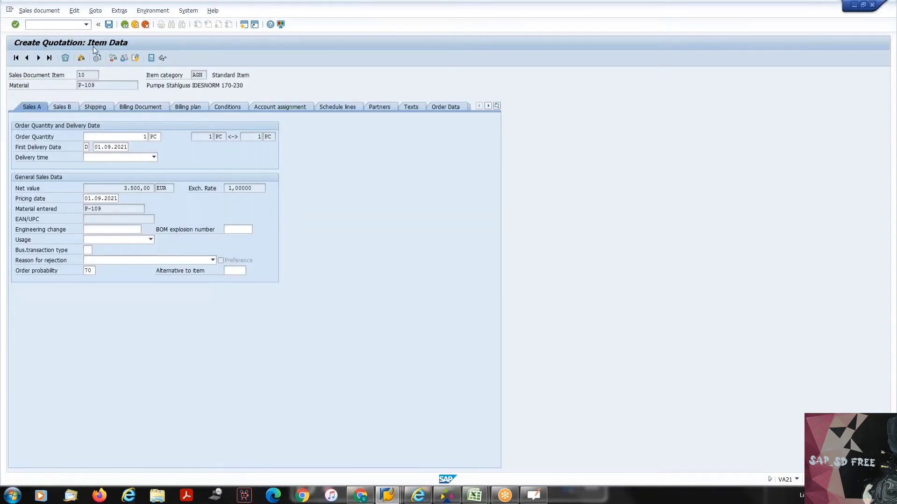
- Switch to the quotation being created and return from its item data to the overview
key(F10)
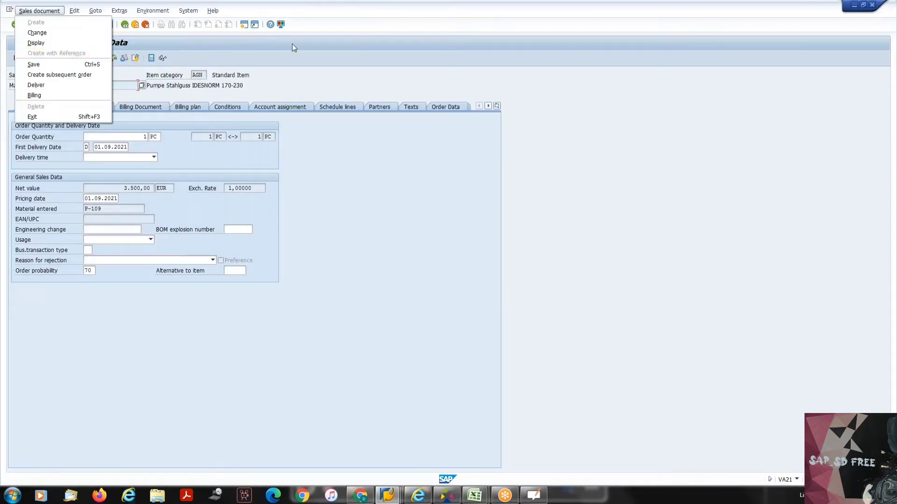
click(388, 57)
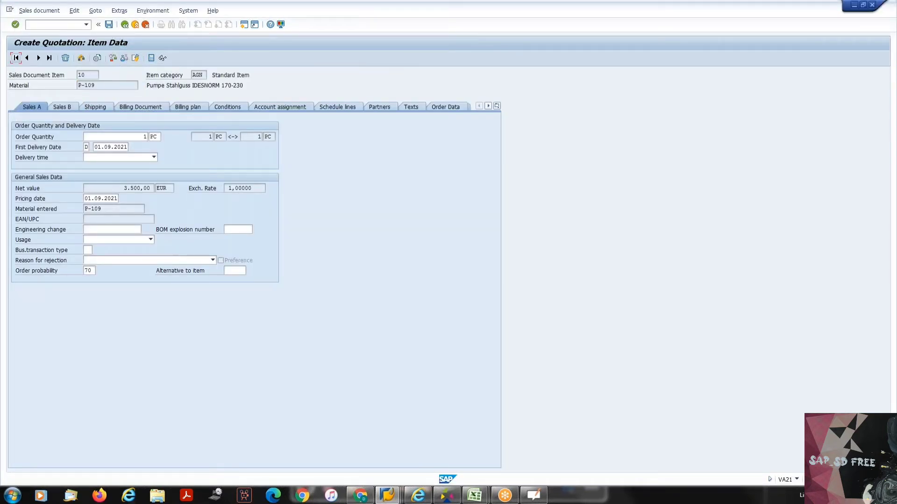
click(123, 25)
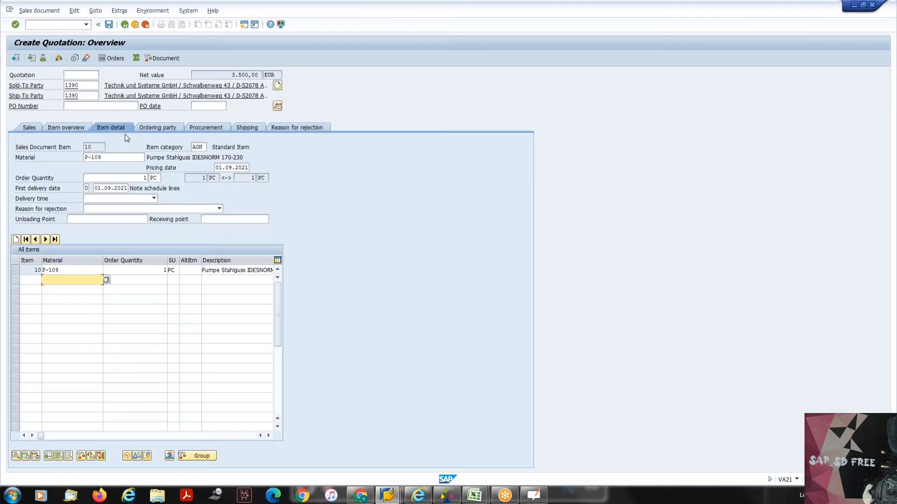
- Try to set the item category of quotation item 10 to AGX
click(196, 149)
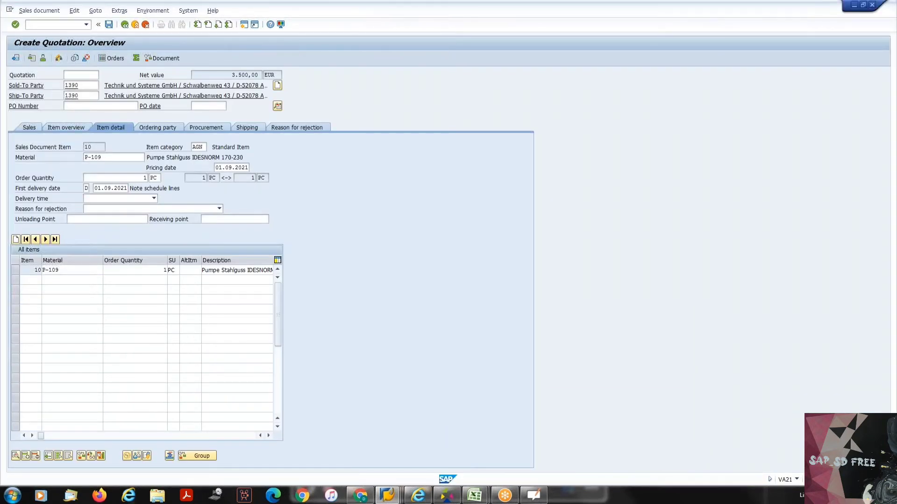
text(AGx)
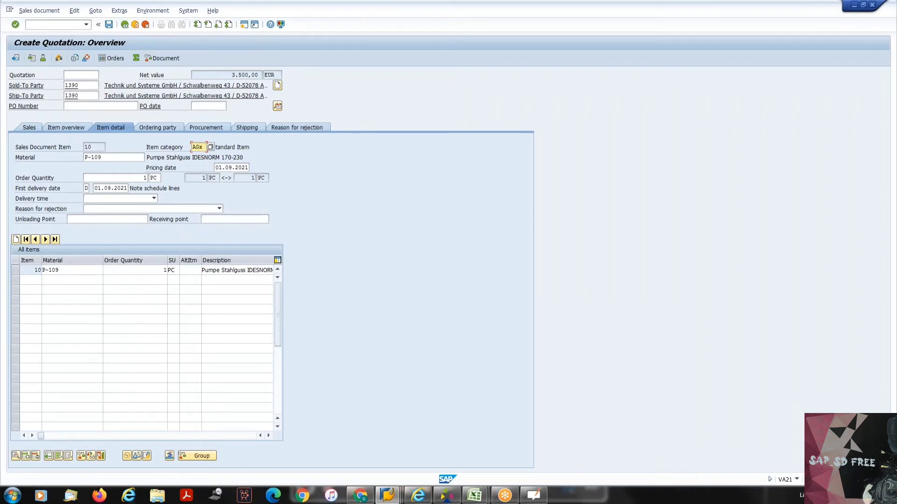
key(Return)
key(Return)
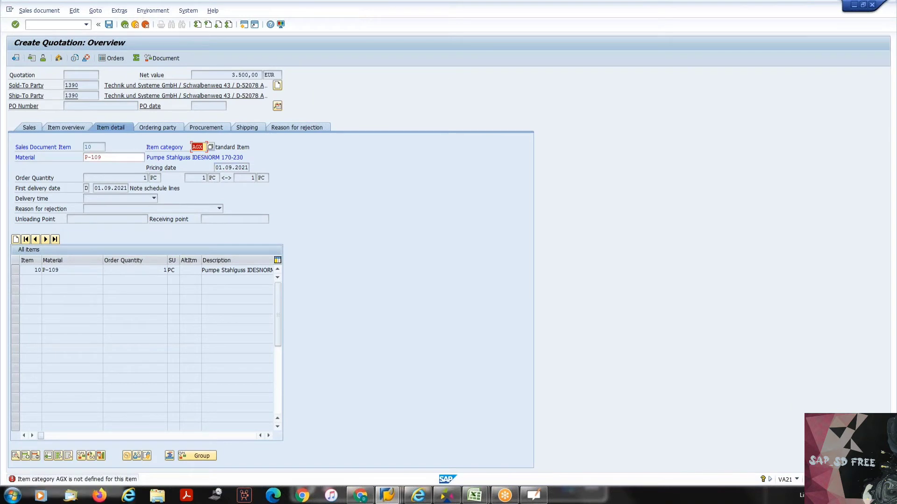
- Set the item category of quotation item 10 to AGNN and acknowledge the new pricing
click(203, 147)
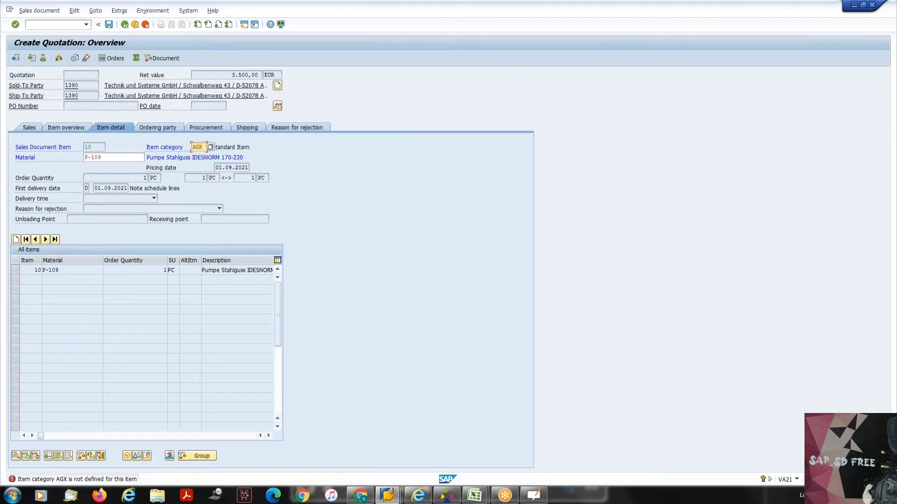
key(BackSpace)
text(NN)
key(Return)
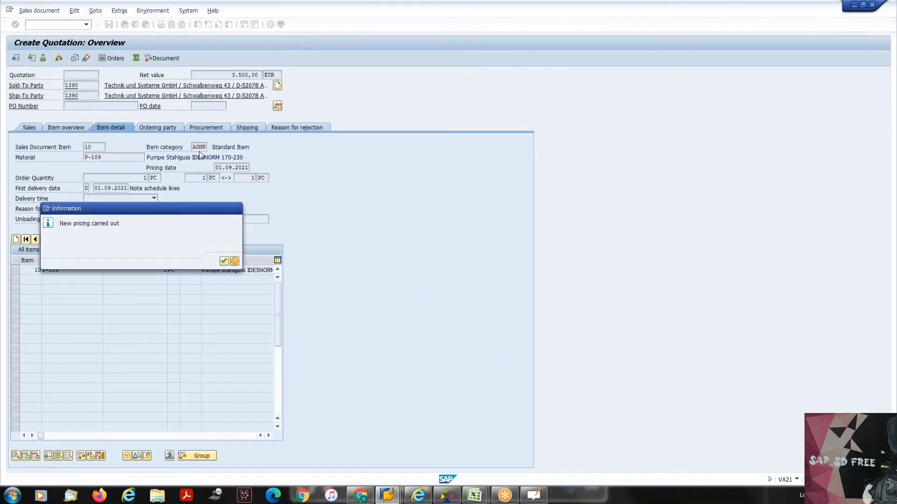
key(Return)
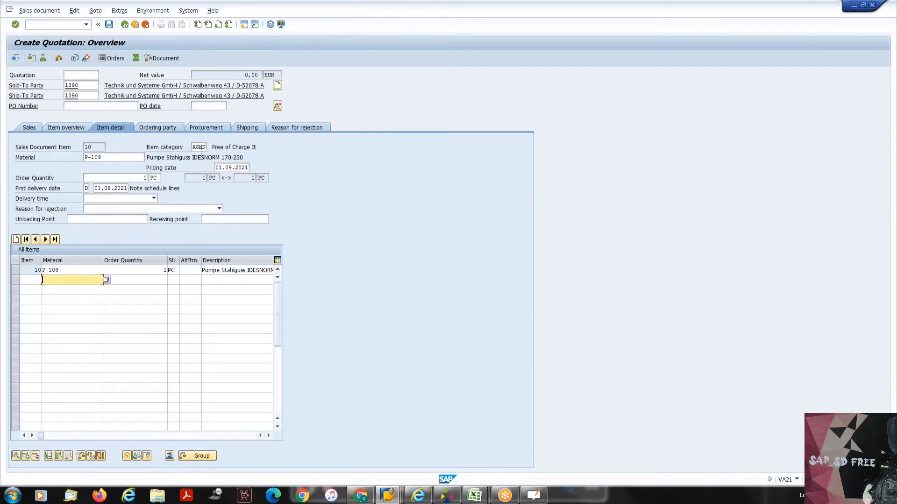
- Compare the quotation item's category with the default and manual item category columns of the QT/NORM assignment entry
key(alt+Tab)
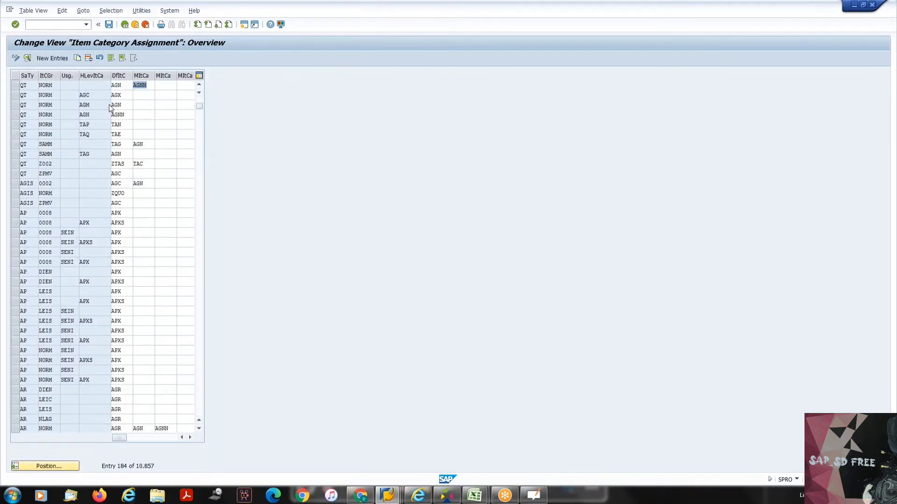
click(151, 85)
click(157, 89)
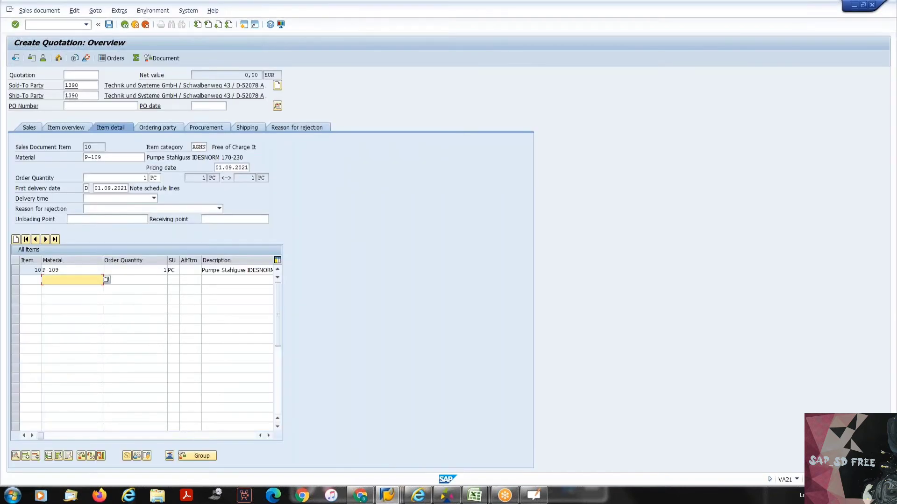
click(205, 147)
key(alt+Tab)
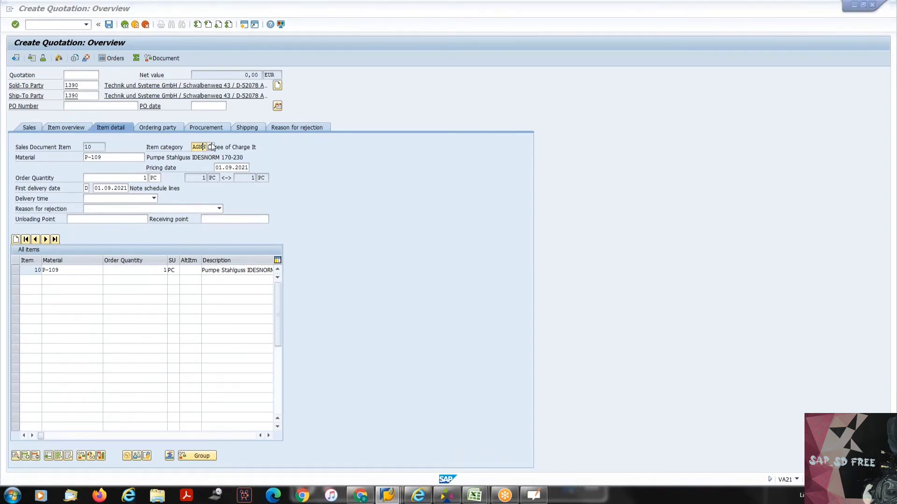
click(163, 87)
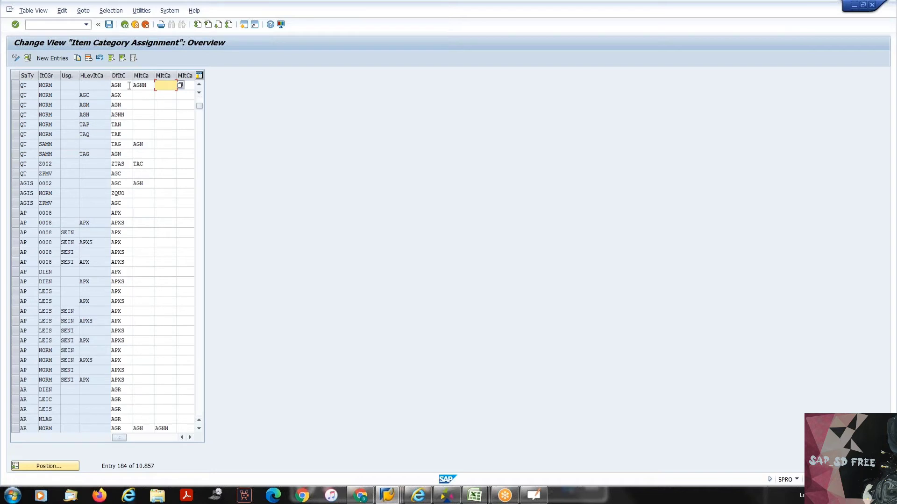
click(111, 86)
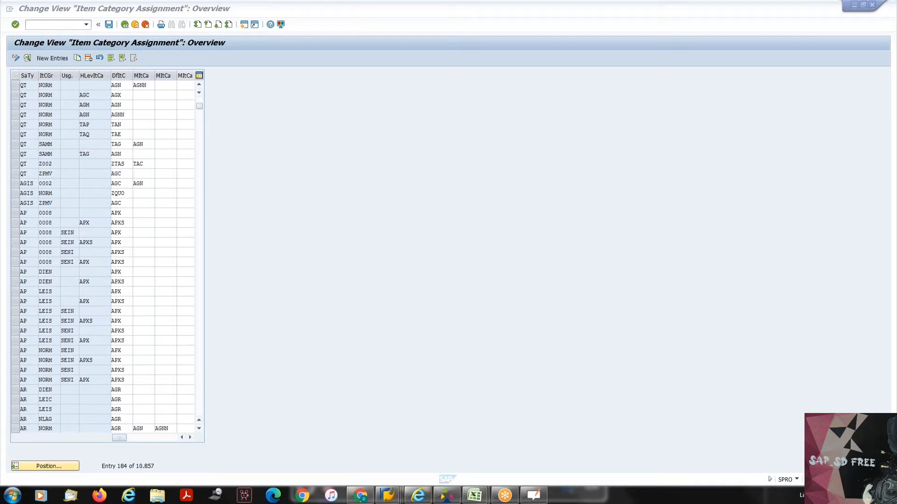
key(alt+Tab)
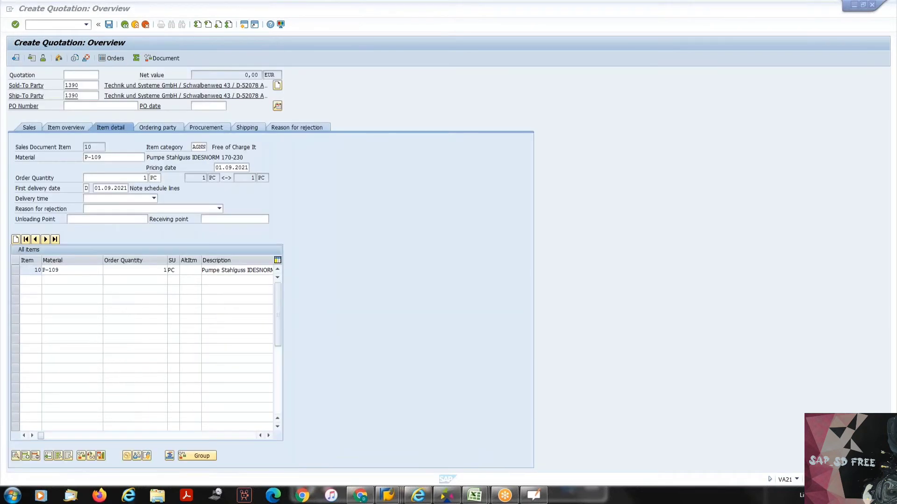
key(alt+Tab)
key(alt+Tab)
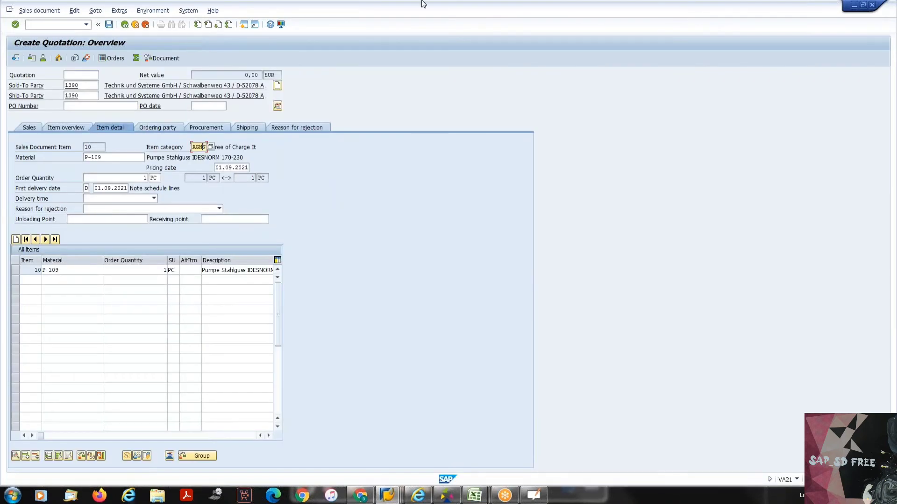
key(alt+Tab)
key(alt+Tab)
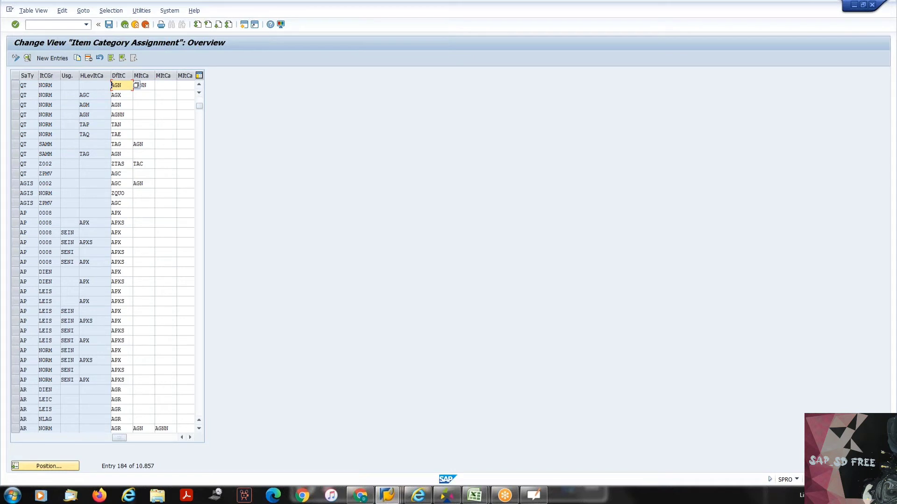
- Review the sales document type, item category group and usage fields of the QT/NORM assignment entry
click(35, 87)
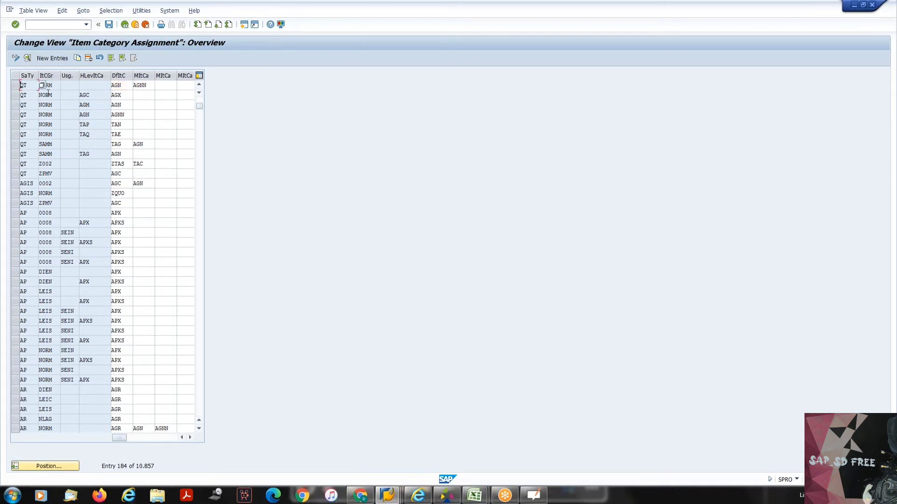
key(Tab)
click(72, 84)
- Position the assignment list at sales document type OR with item category group NORM and check its default item category
click(62, 466)
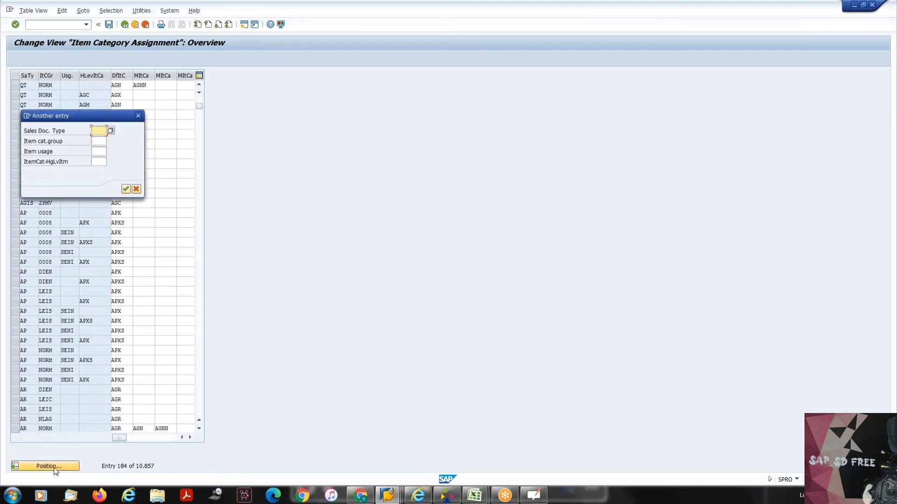
text(OR)
key(Tab)
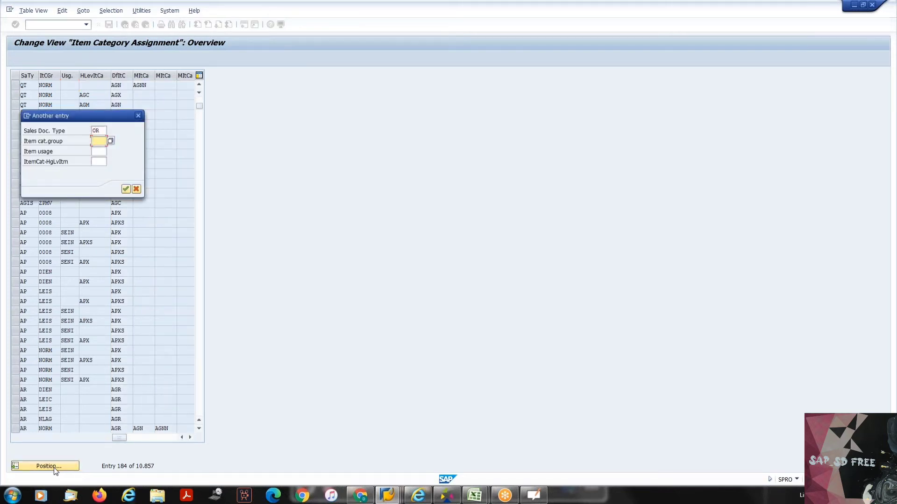
text(NORM)
key(Return)
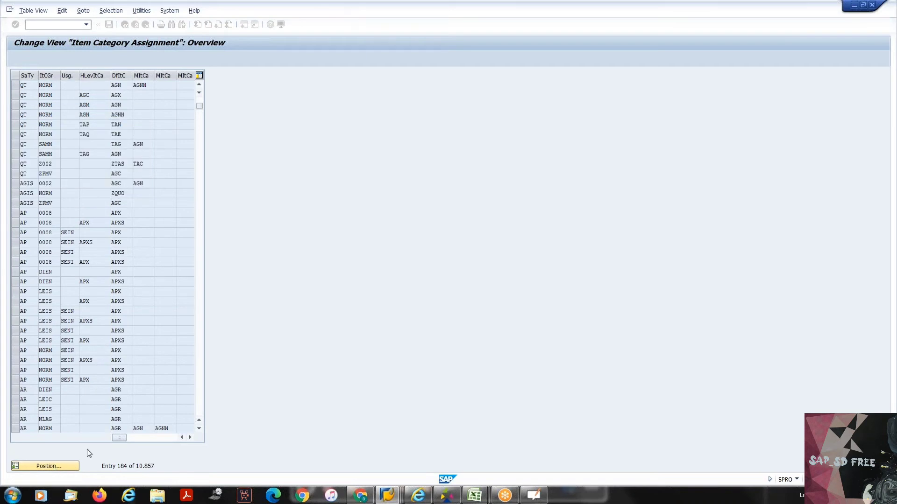
click(122, 85)
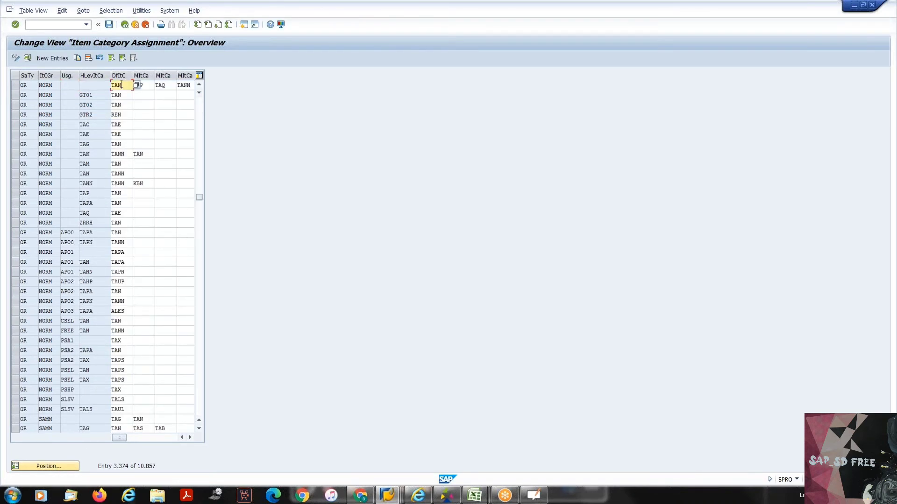
drag(122, 84, 113, 85)
click(115, 86)
- Position the assignment list at sales document type OR, item category group NORM and item usage PSHP
click(49, 468)
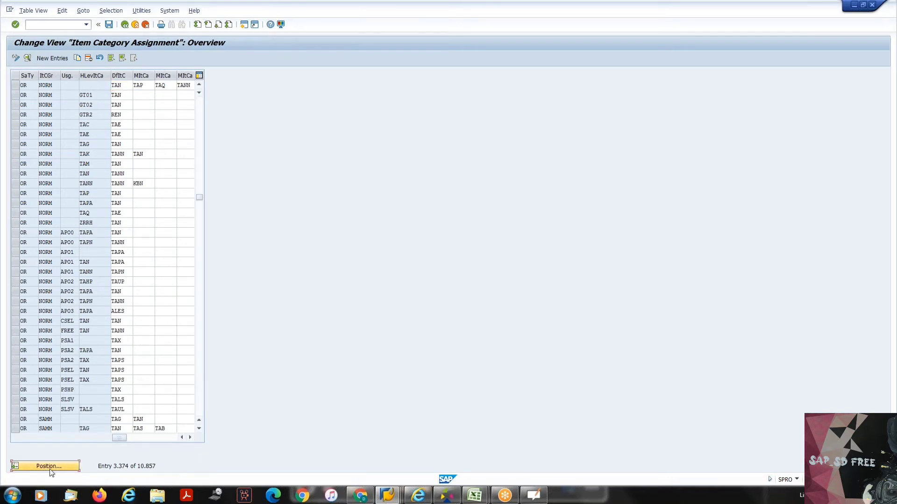
text(OR)
key(Tab)
text(NORM)
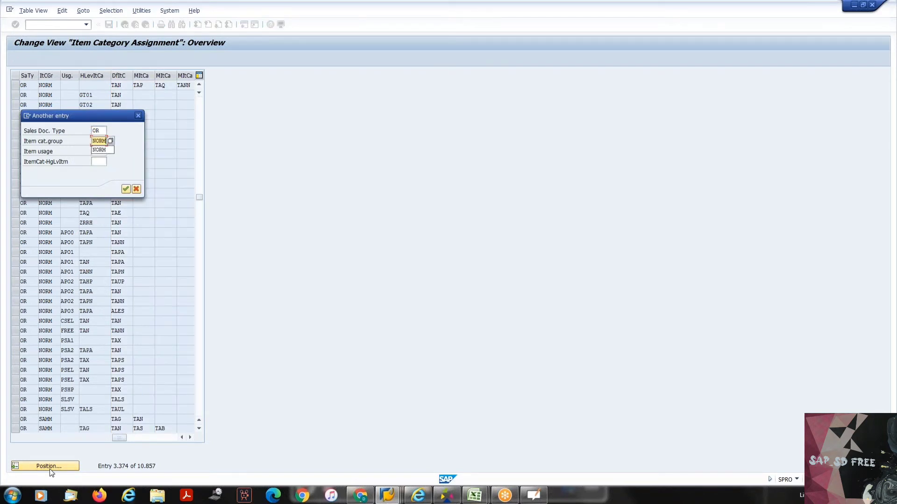
key(Tab)
text(PSHP)
key(Return)
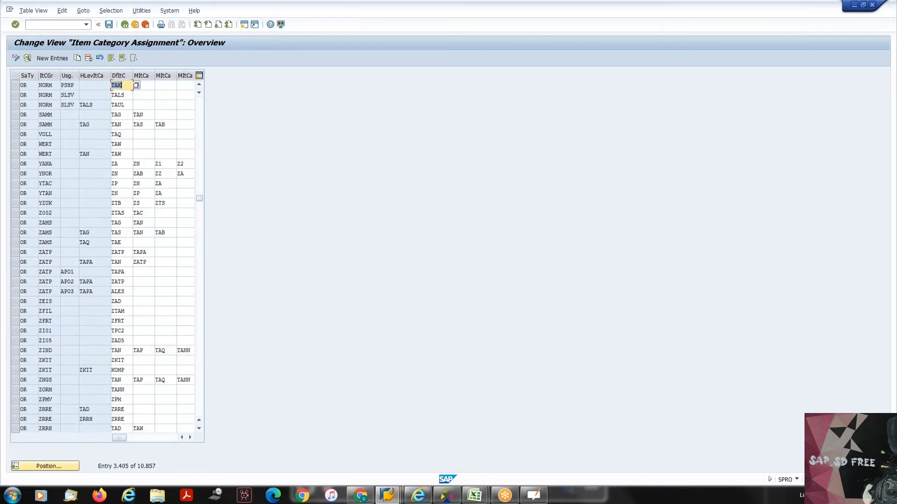
- Select the OR/NORM/PSHP entry and check its default item category
click(15, 85)
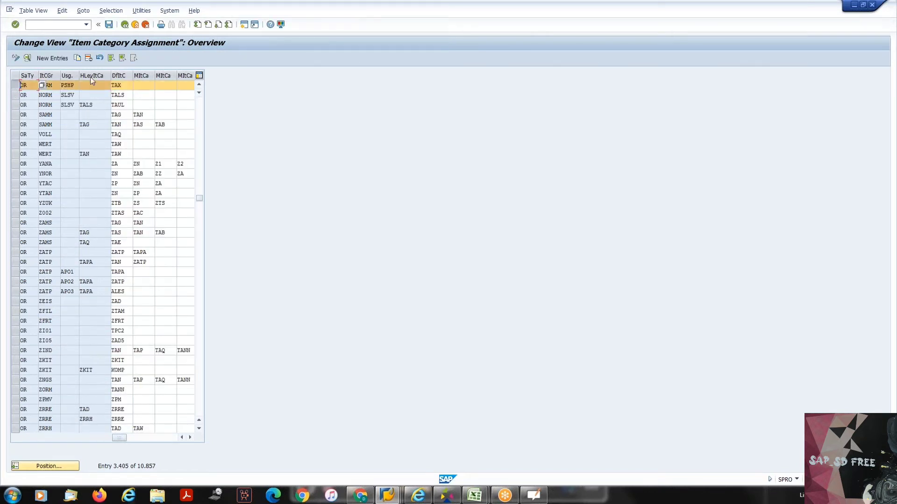
drag(122, 85, 114, 89)
click(116, 87)
- Position the assignment list at document type OR, item category group NORM, item usage PSEL and higher-level item category TAX
click(37, 466)
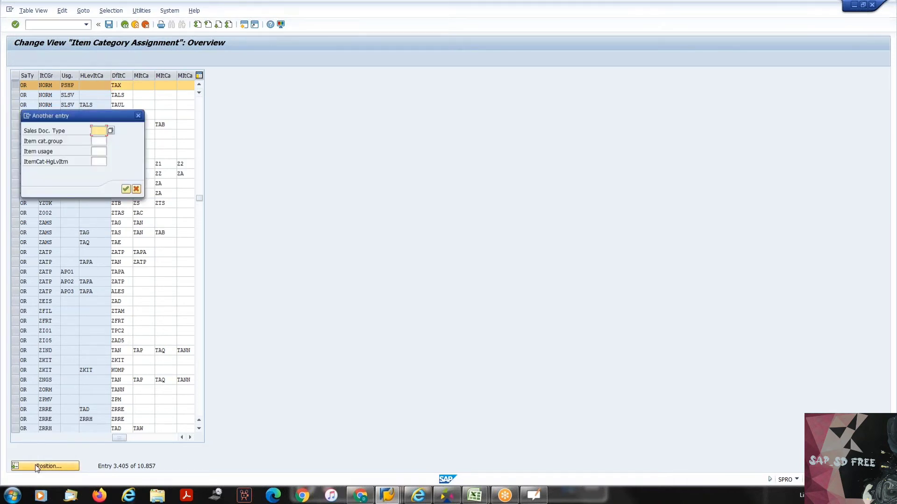
text(OR)
key(Tab)
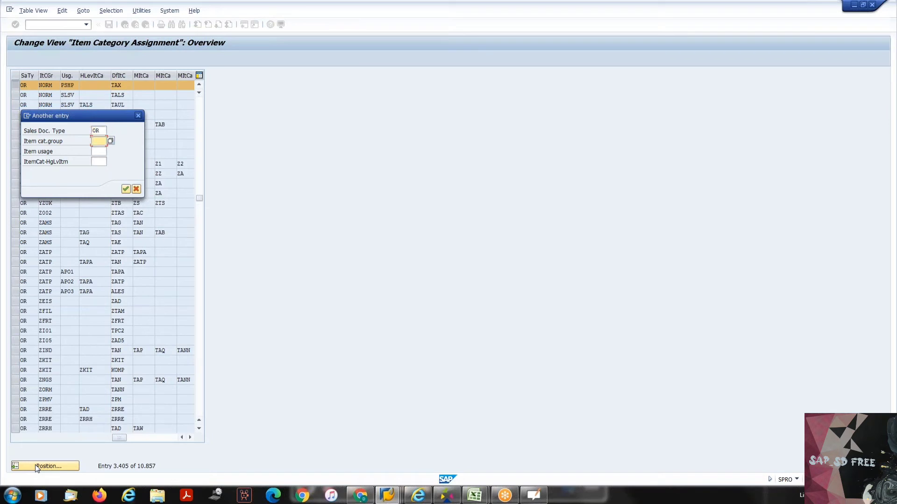
text(NORM)
key(Tab)
text(PH)
key(BackSpace)
text(SEL)
key(Tab)
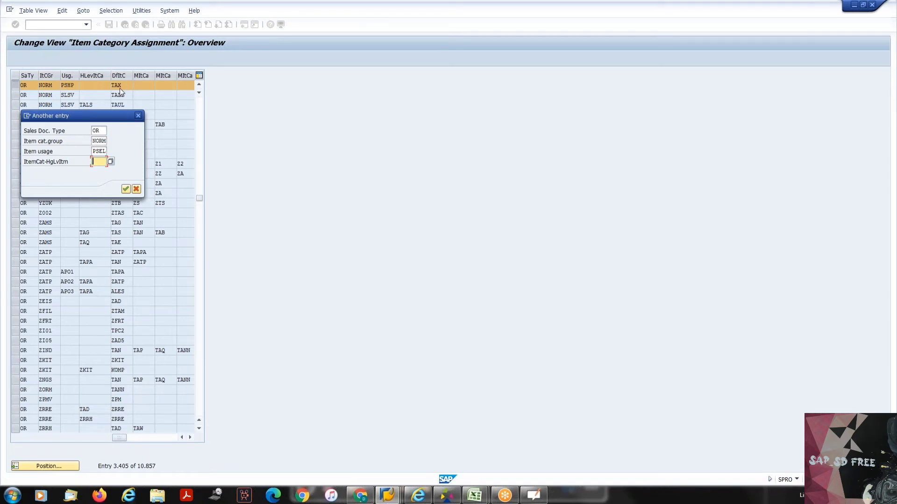
text(TAZX)
key(Return)
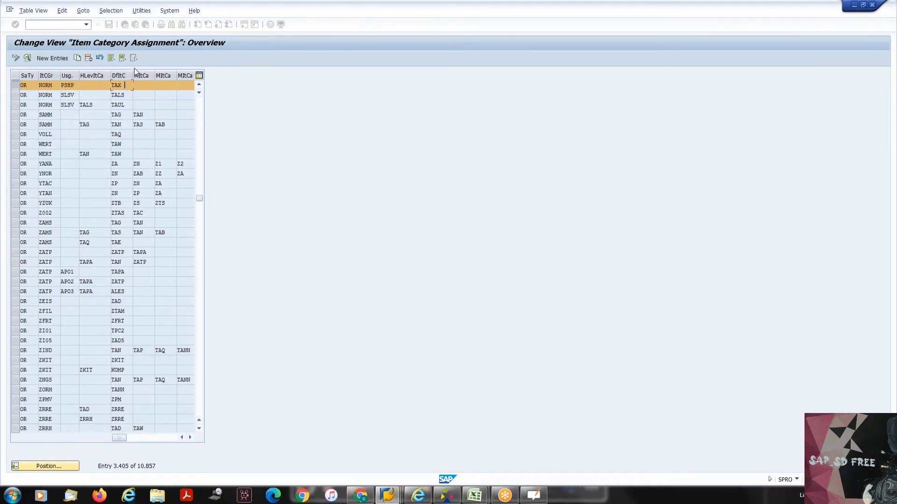
- Check the default item category and the usage of the OR/NORM/PSEL/TAX entry
click(15, 95)
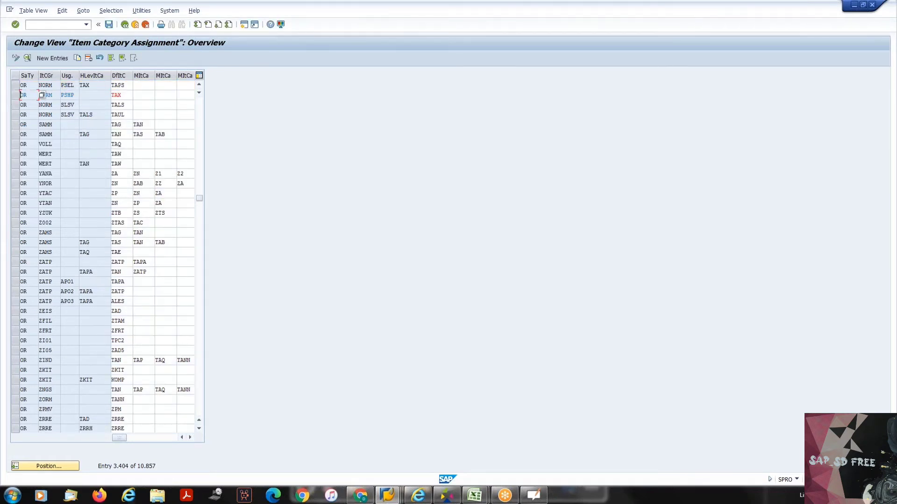
click(128, 86)
click(66, 85)
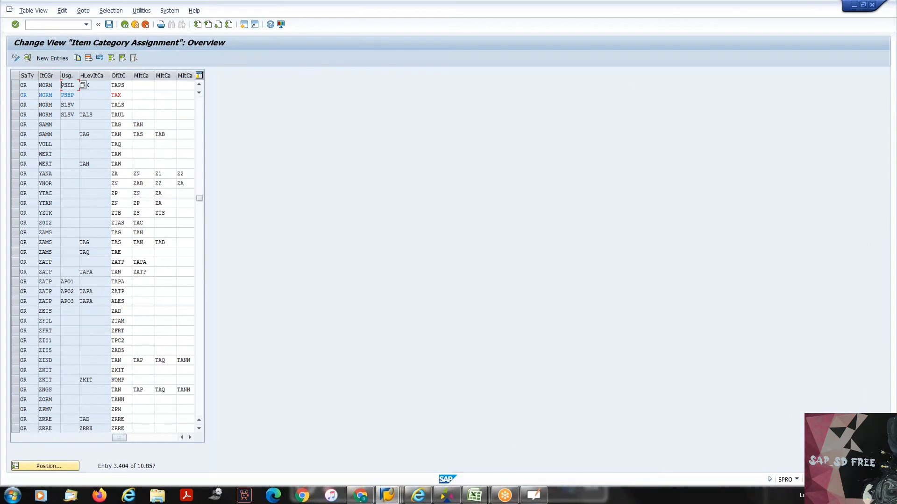
- Reposition the assignment list at OR and NORM without a usage and check that entry's default item category
click(52, 466)
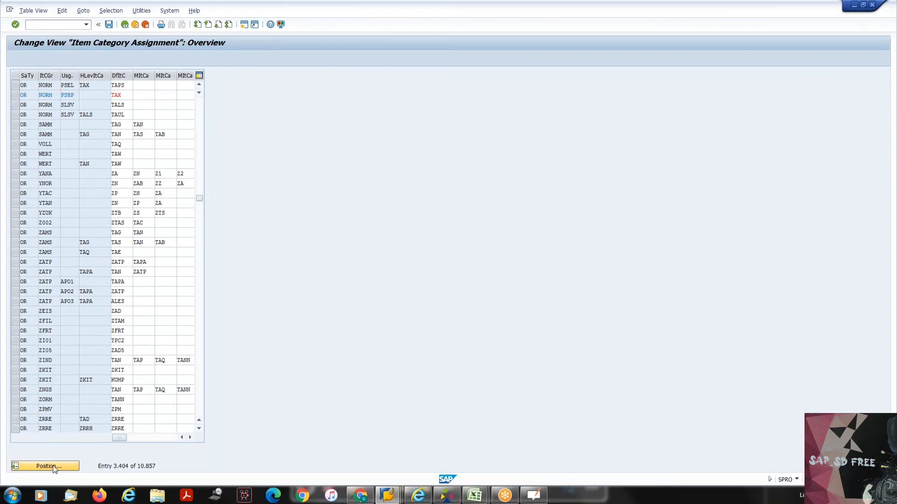
text(OR)
key(Tab)
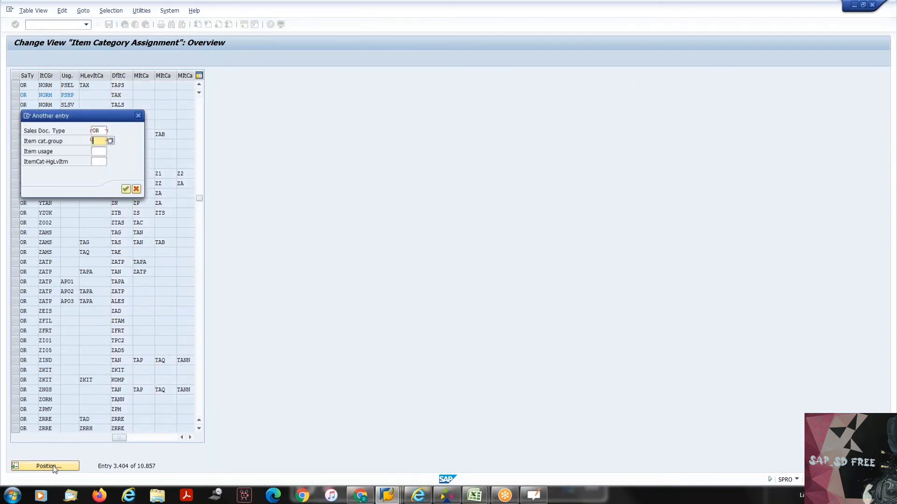
text(NORM)
key(Return)
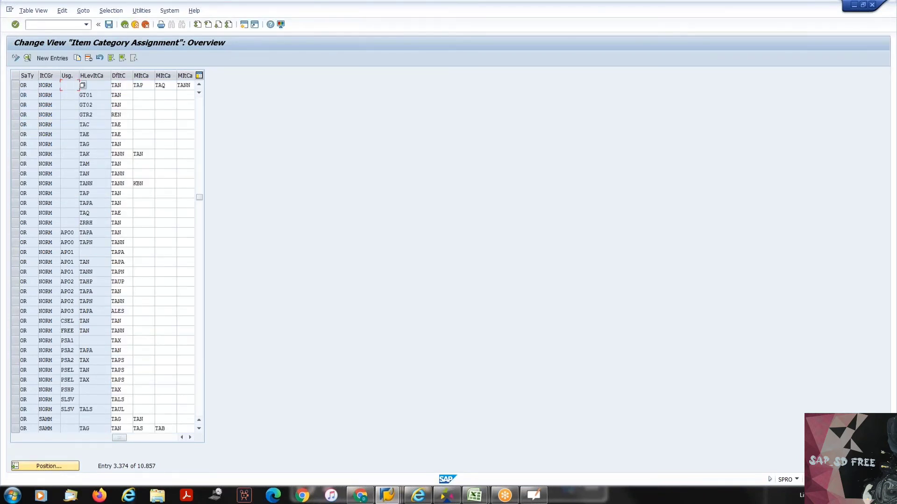
click(124, 85)
- Position the assignment list at sales document type OR, item category group NORM and item usage FREE
click(39, 467)
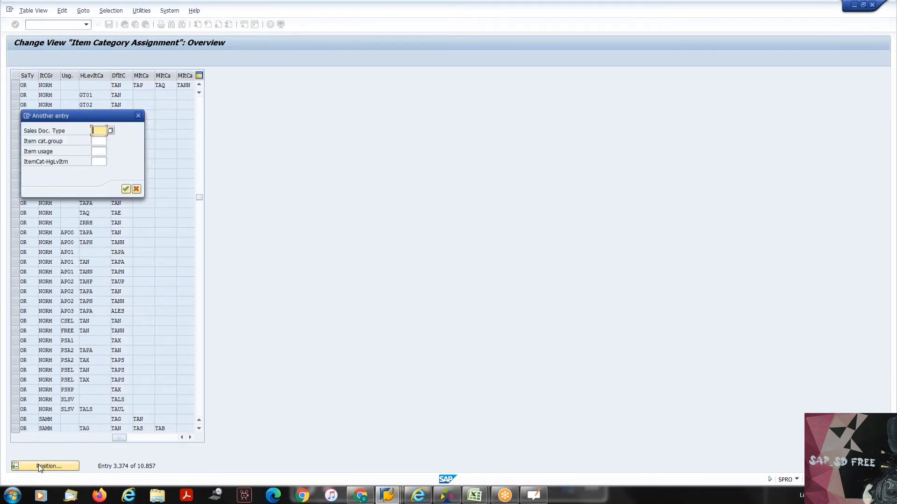
text(OR)
key(Tab)
text(NORM)
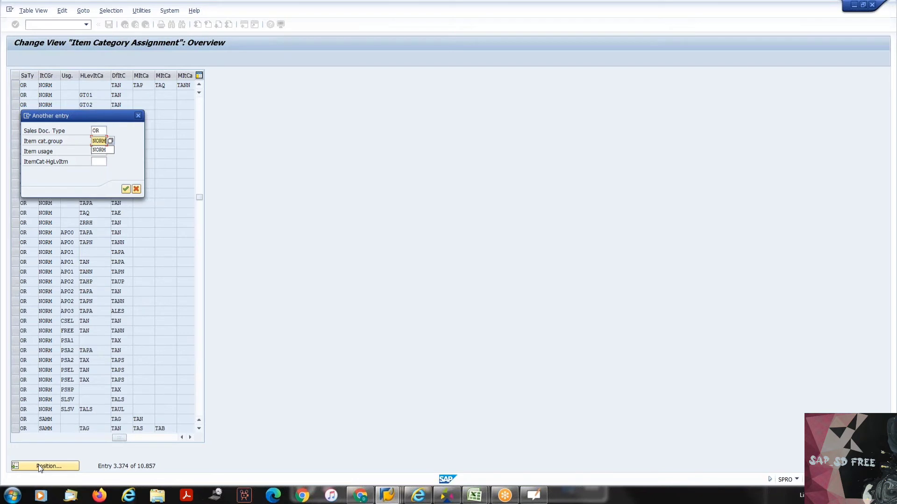
key(Tab)
text(FREE)
key(Return)
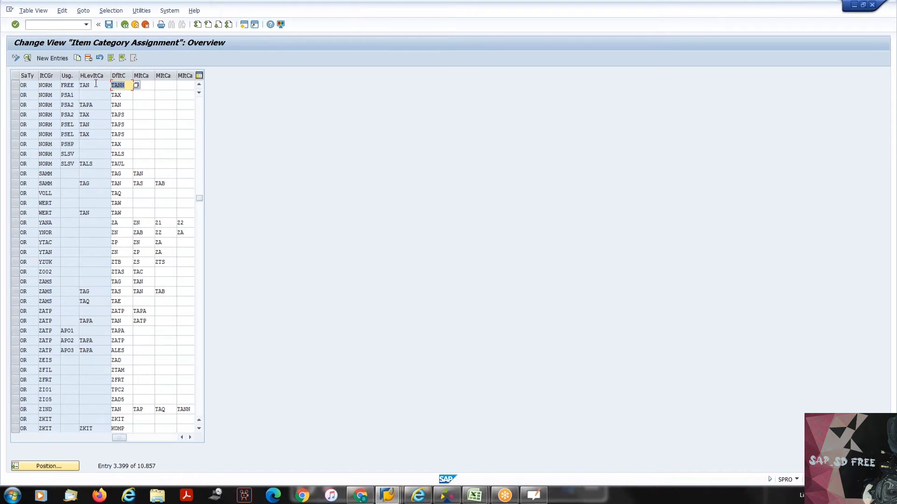
- Examine the usage and default item category of the OR/NORM/FREE entry
click(128, 85)
drag(128, 85, 60, 85)
click(112, 85)
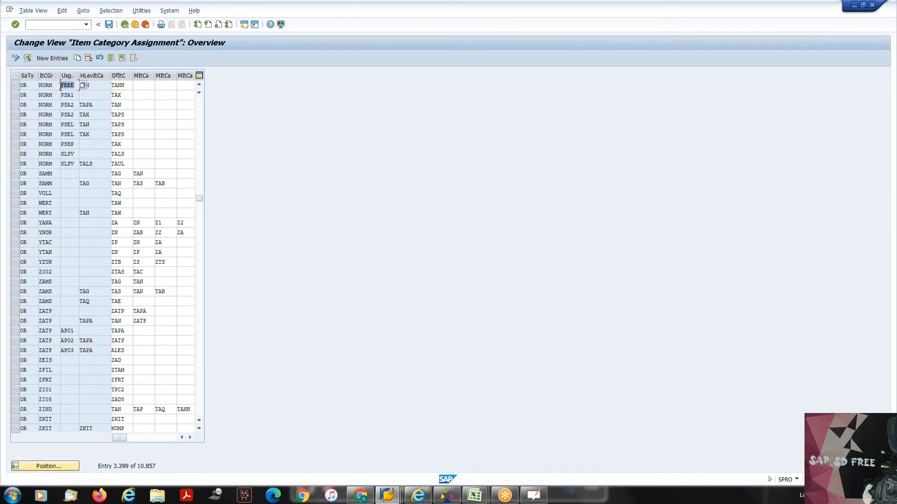
click(60, 86)
- Leave the item category assignments and open the Define Item Category Usage activity in the implementation guide
click(125, 25)
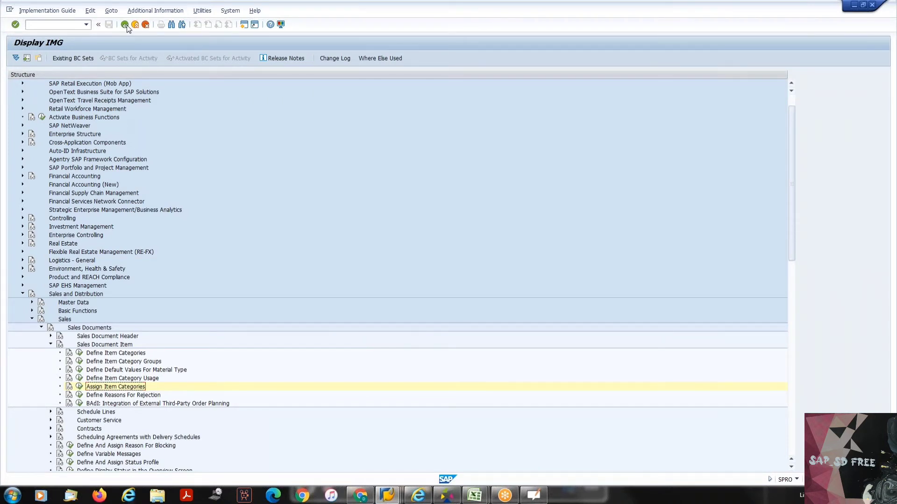
key(Up)
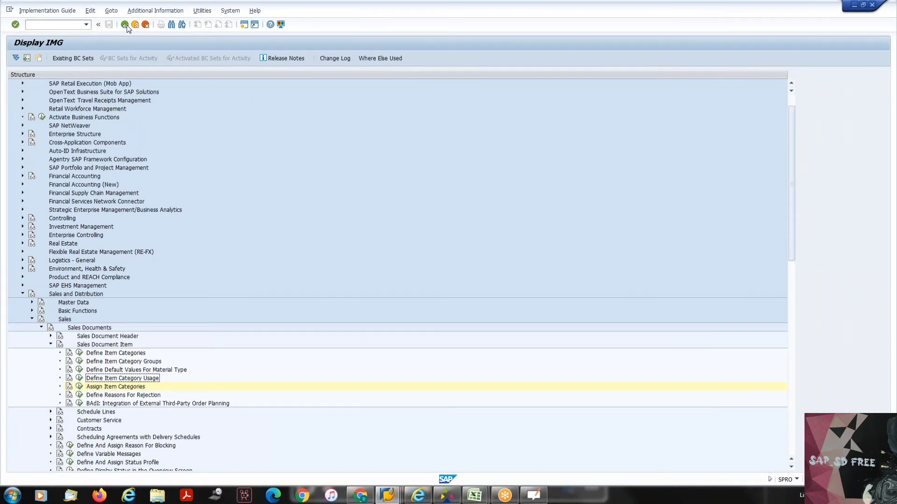
click(80, 378)
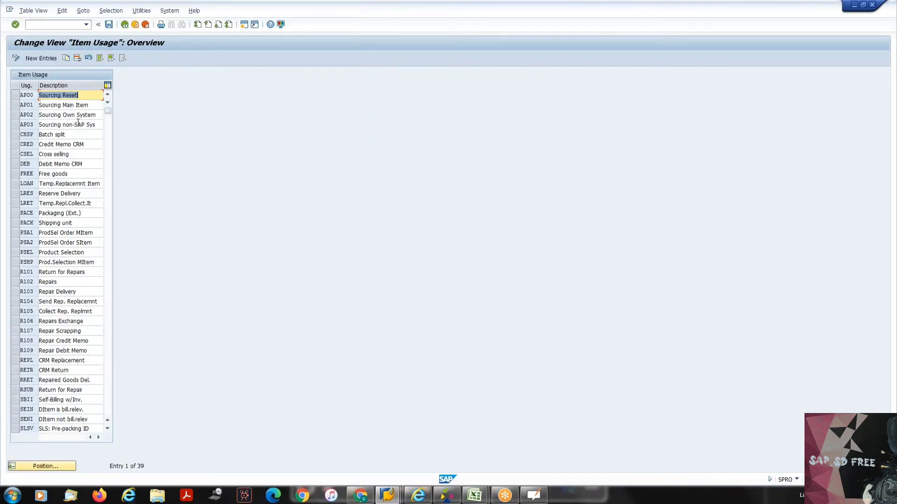
- Browse the defined item usages and examine the FREE usage and its description
click(107, 197)
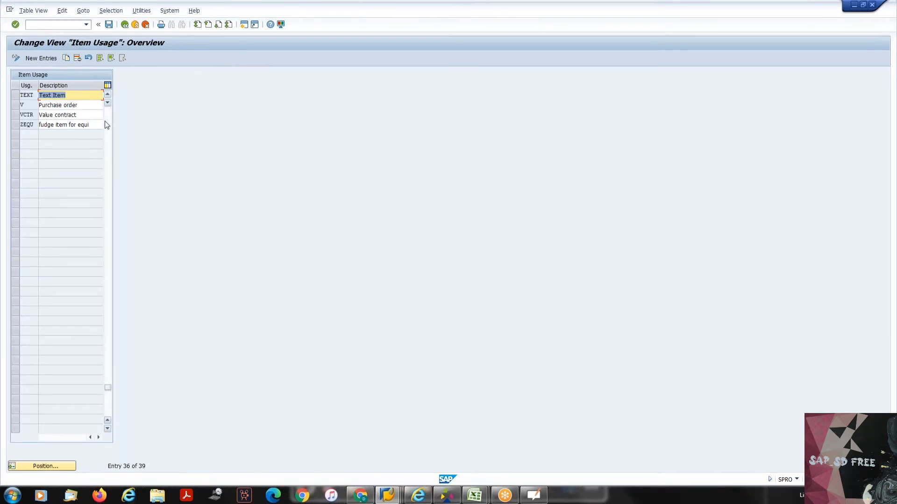
click(107, 125)
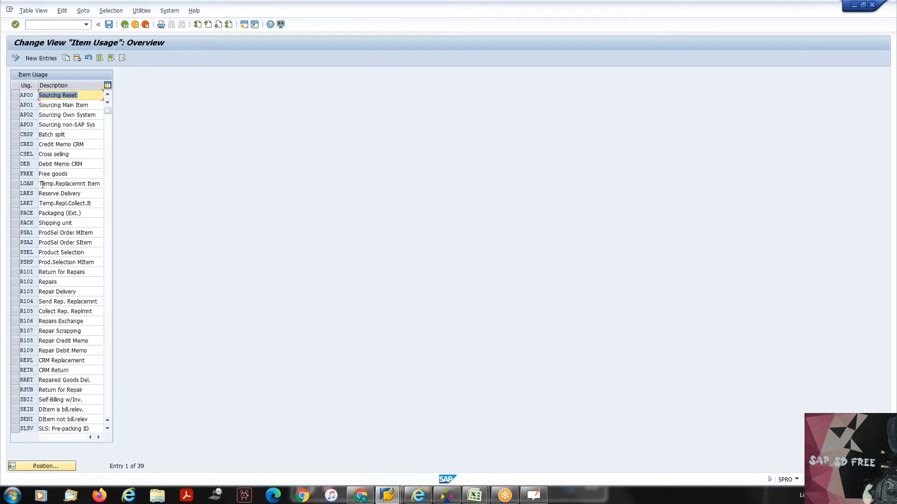
click(52, 173)
double_click(52, 173)
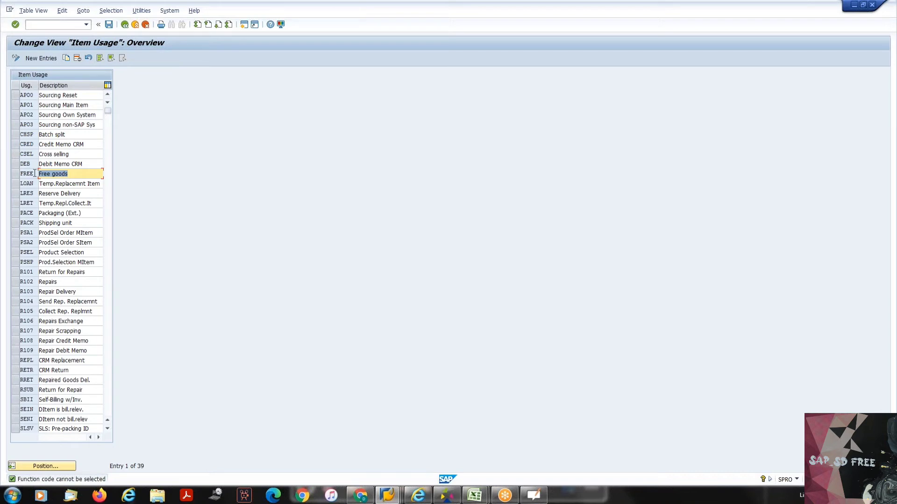
click(20, 173)
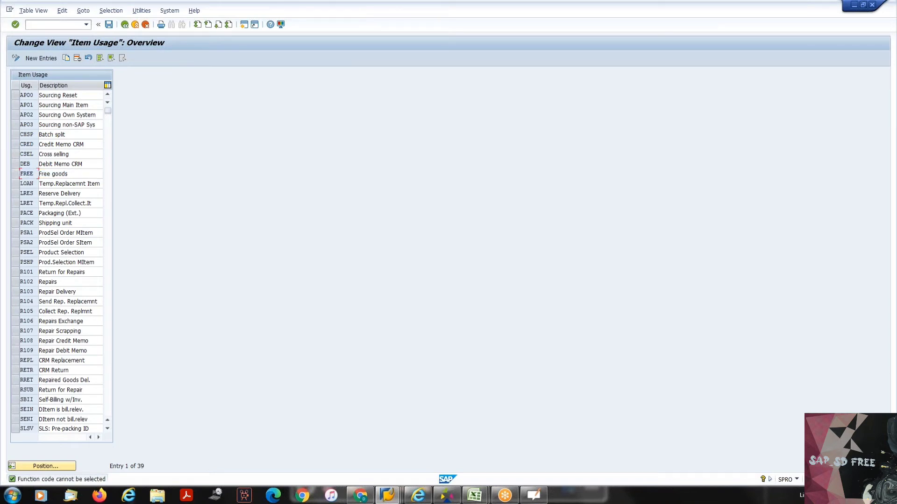
- Inspect the ZEQU usage near the end of the item usage list and return to the implementation guide
click(108, 232)
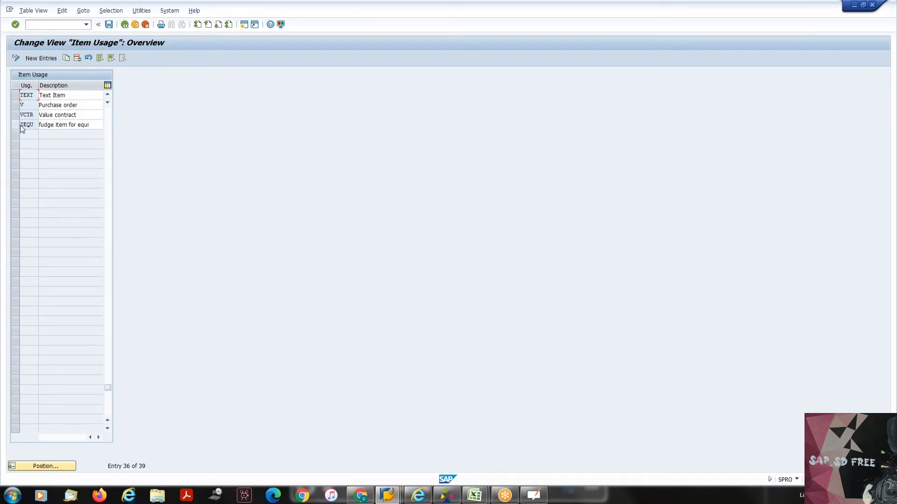
drag(21, 124, 35, 125)
click(35, 125)
click(125, 25)
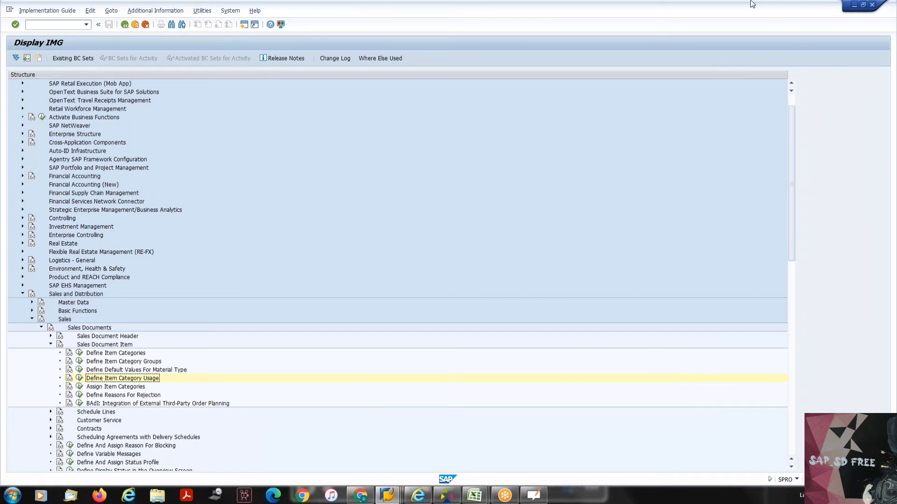
- Reopen the Define Item Category Usage activity to view the usages and return to the implementation guide
click(719, 7)
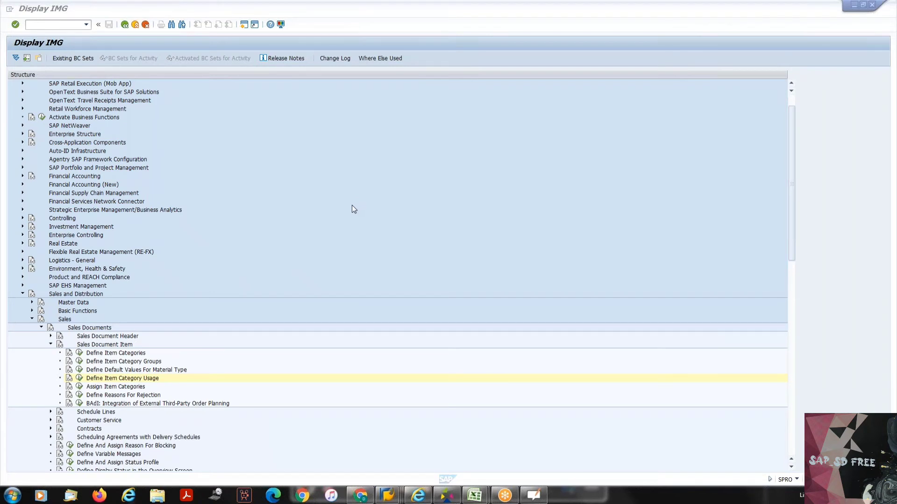
click(79, 380)
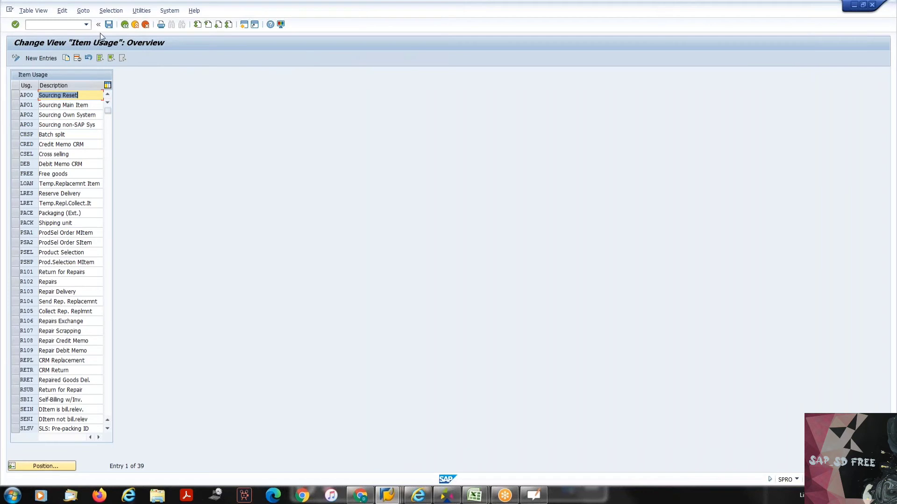
click(123, 26)
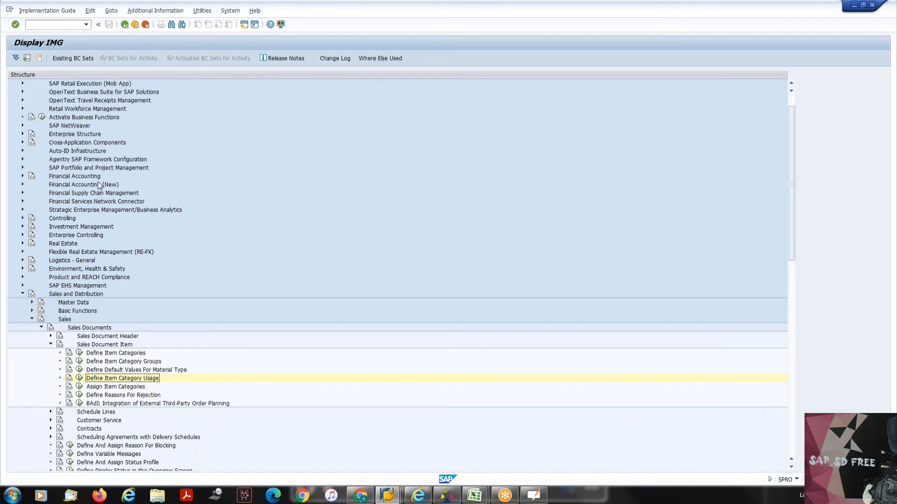
- Open the Assign Item Categories activity and position the table at sales document type OR, item category group NORM, usage CSEL
click(79, 387)
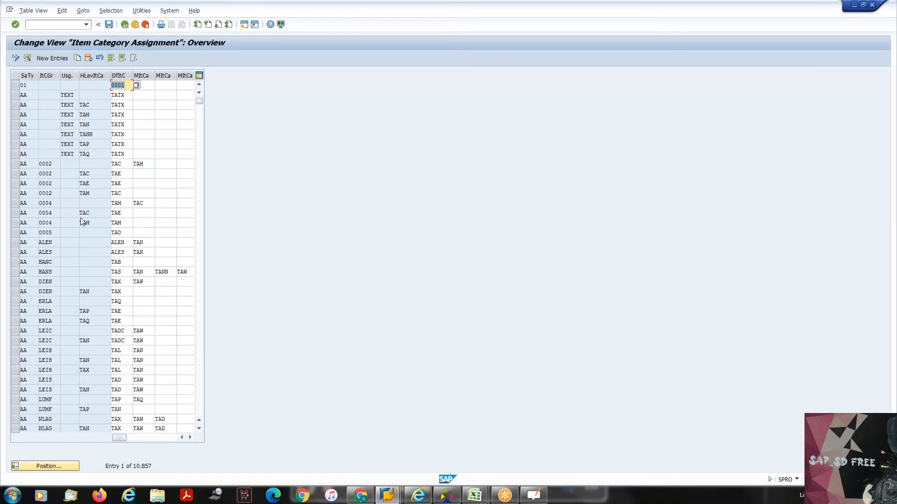
click(28, 466)
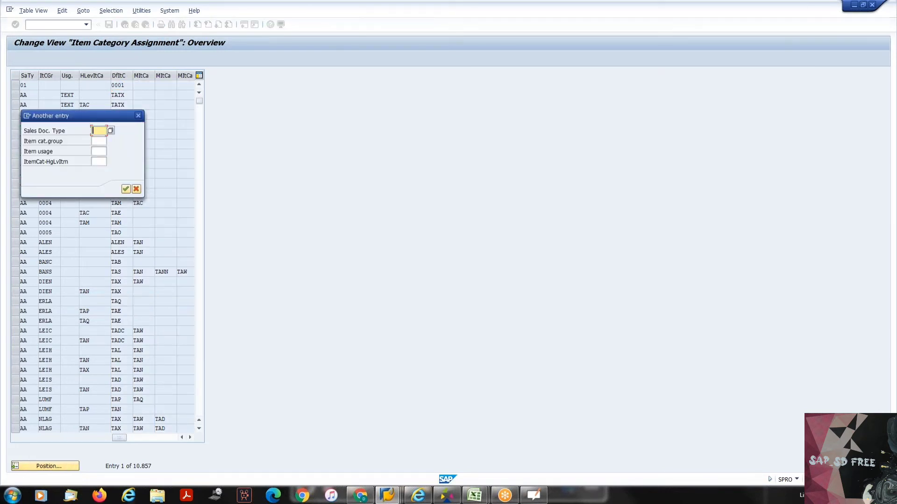
text(or)
key(Tab)
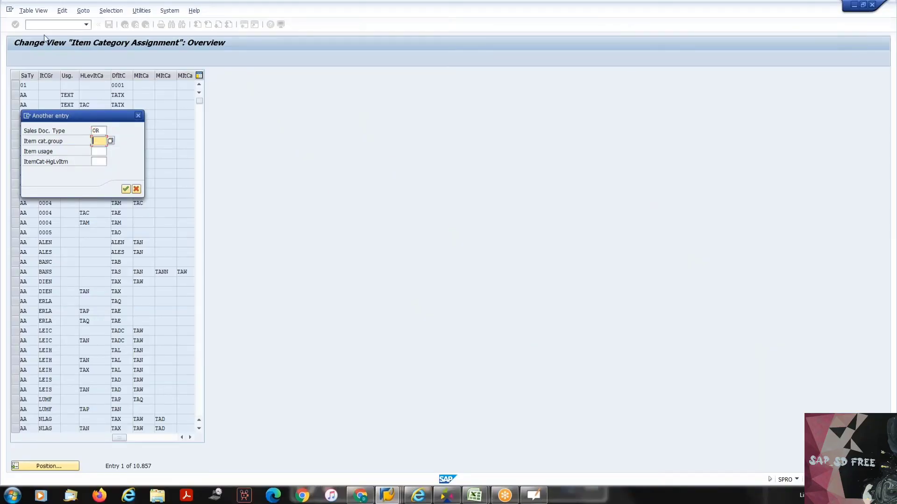
text(NORM)
key(Tab)
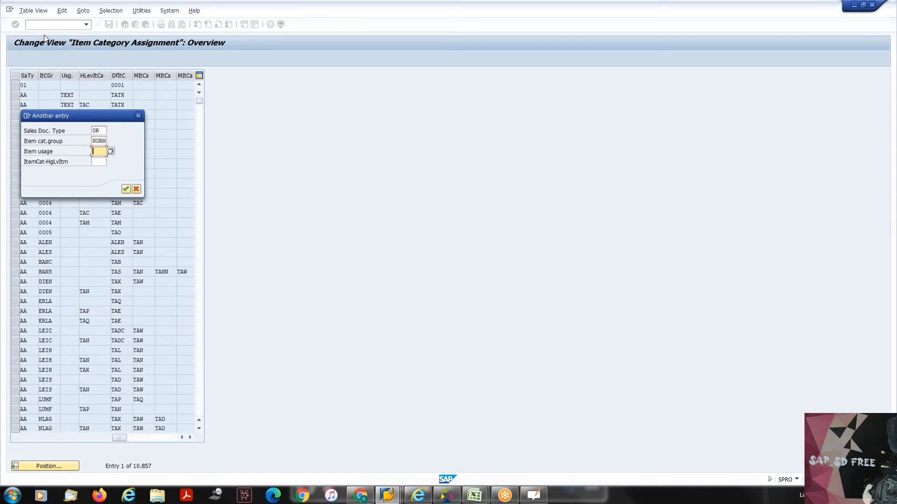
text(CSEL)
key(Return)
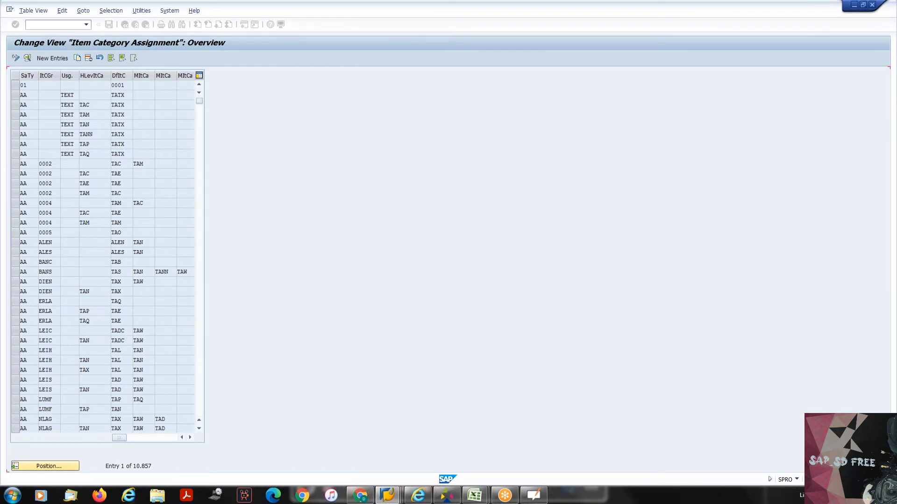
- Examine the CSEL entry's usage, higher-level item category and default item category, and return to the implementation guide
click(105, 85)
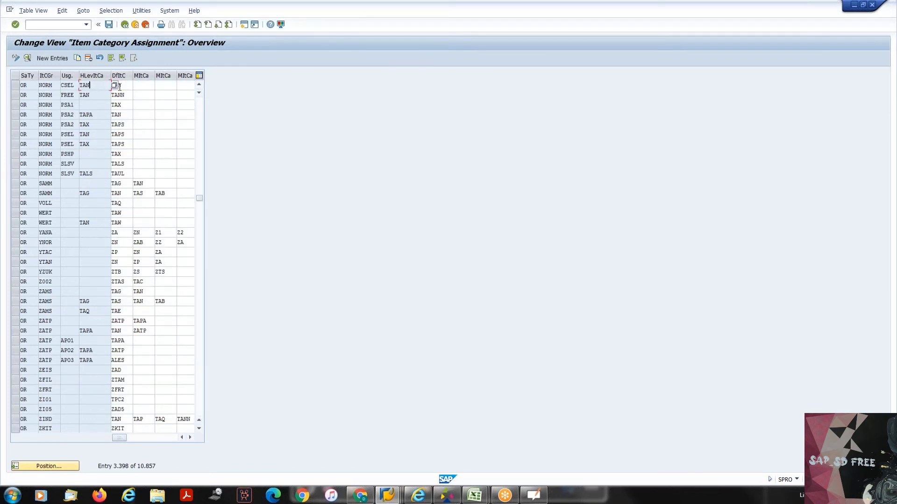
click(125, 85)
drag(77, 84, 63, 89)
click(61, 87)
key(F3)
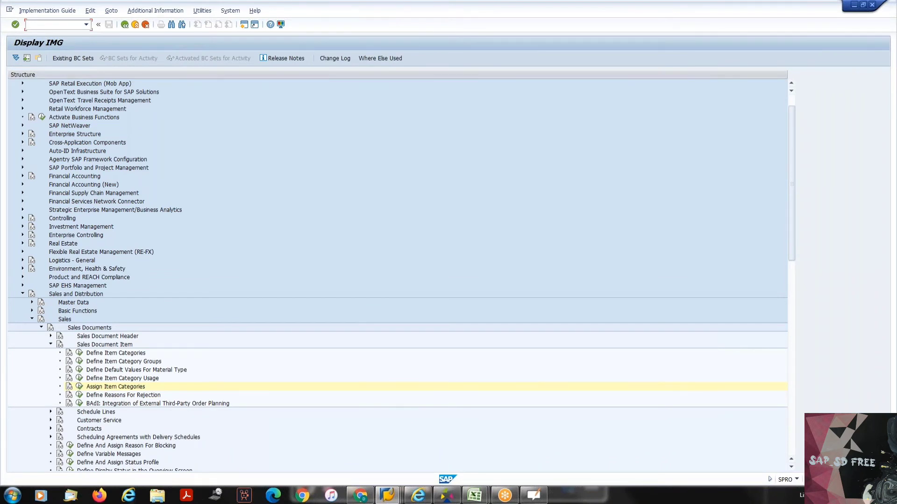
- Start transaction VD51 in a new session to create a customer-material info record
text(oVD51)
key(Return)
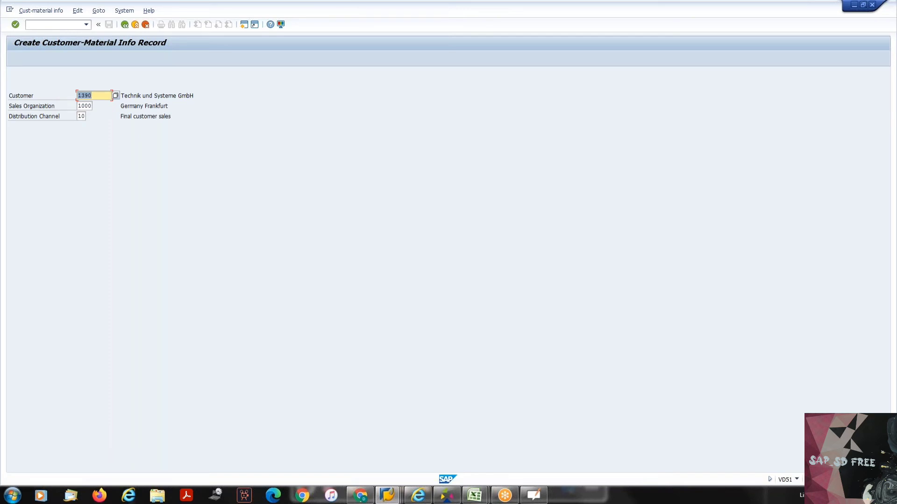
- Check the CMIR and Item Categories sheets in Excel, and return to SAP to open the info record overview for the prefilled customer
click(475, 495)
click(526, 436)
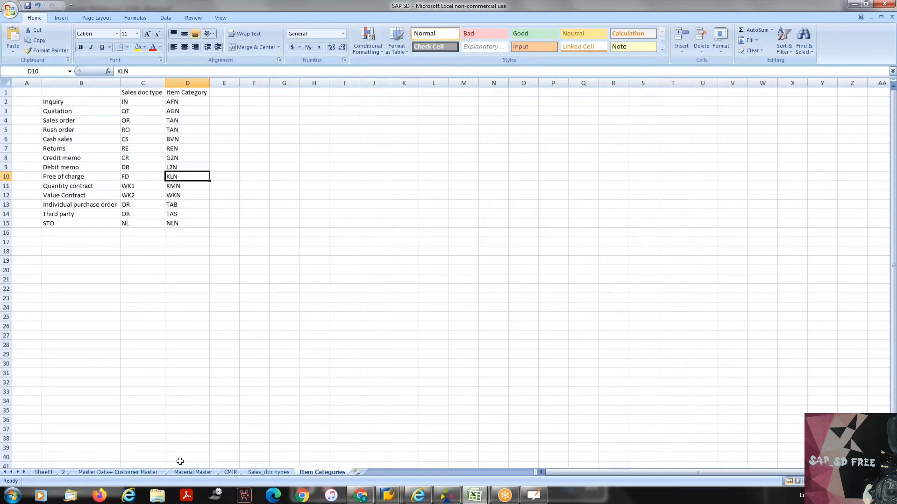
click(231, 473)
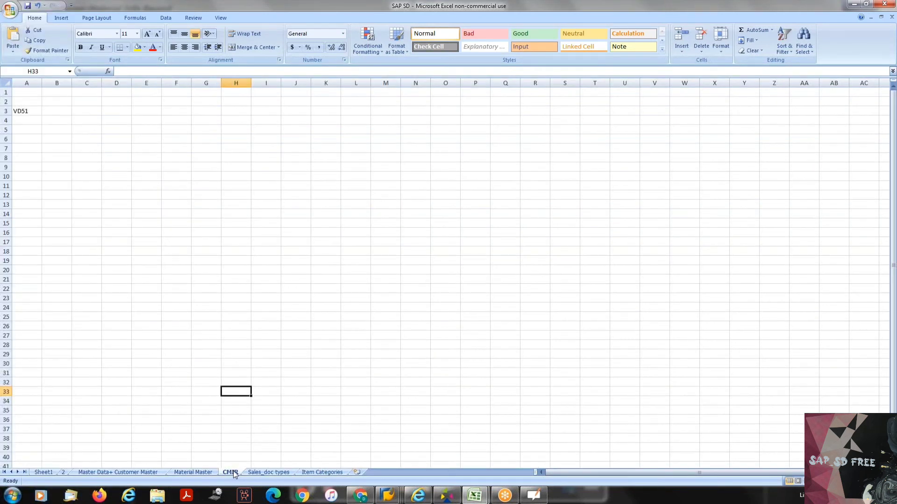
click(322, 472)
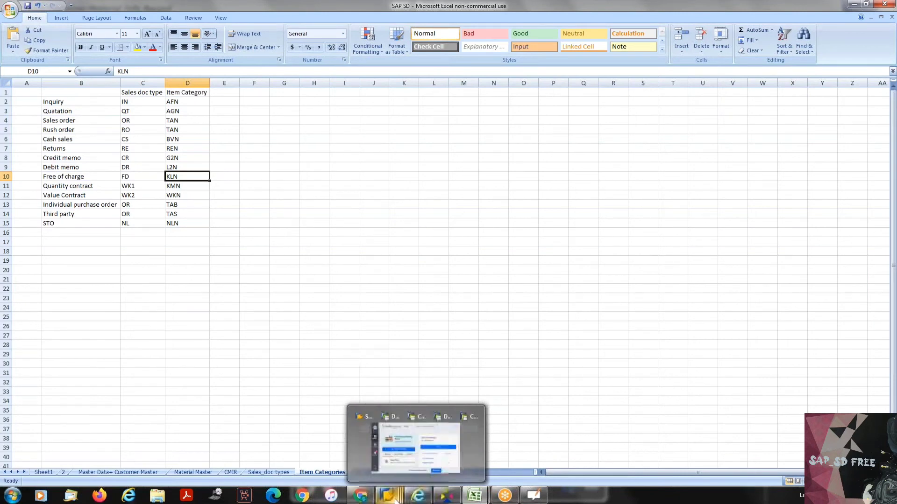
mouse_move(387, 495)
click(573, 450)
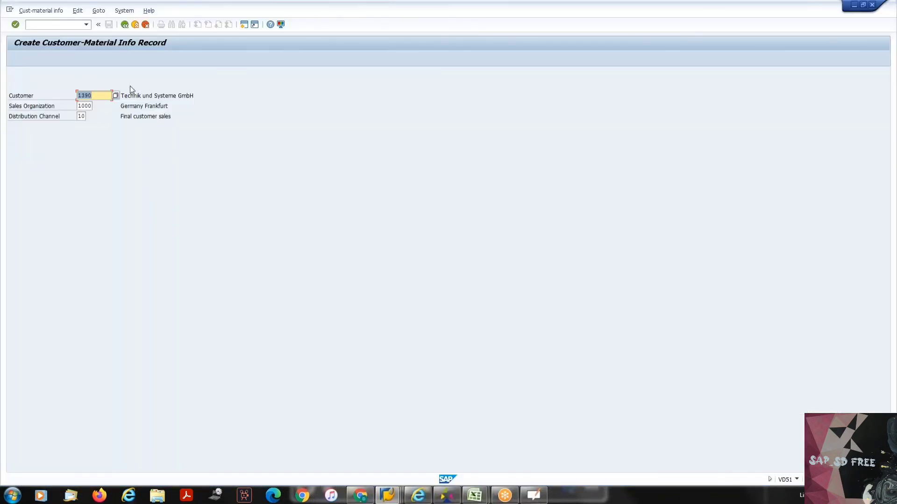
key(Return)
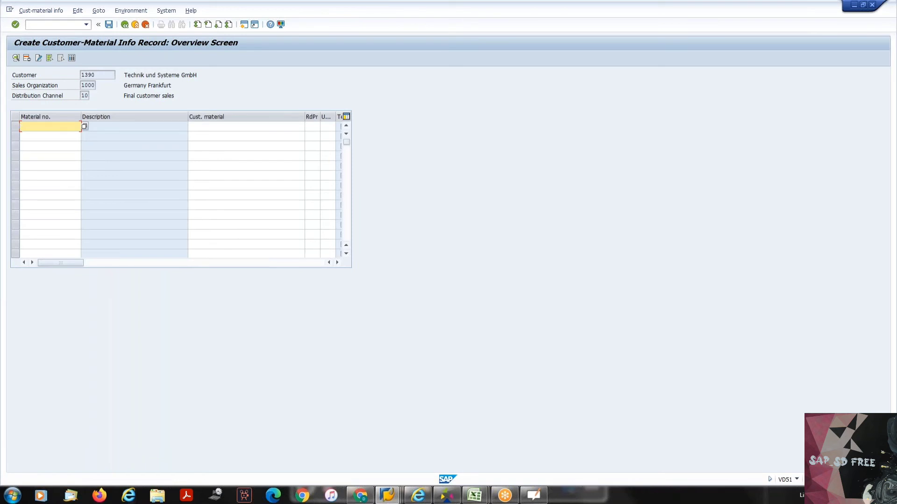
- Try to enter material CAR_003 in the first row of the customer-material info record and clear the entry
key(Down)
key(Return)
key(Tab)
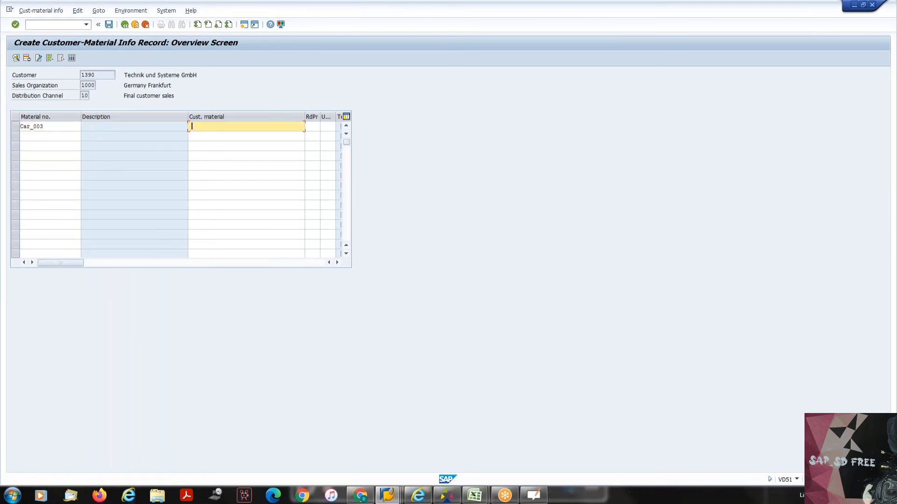
key(Return)
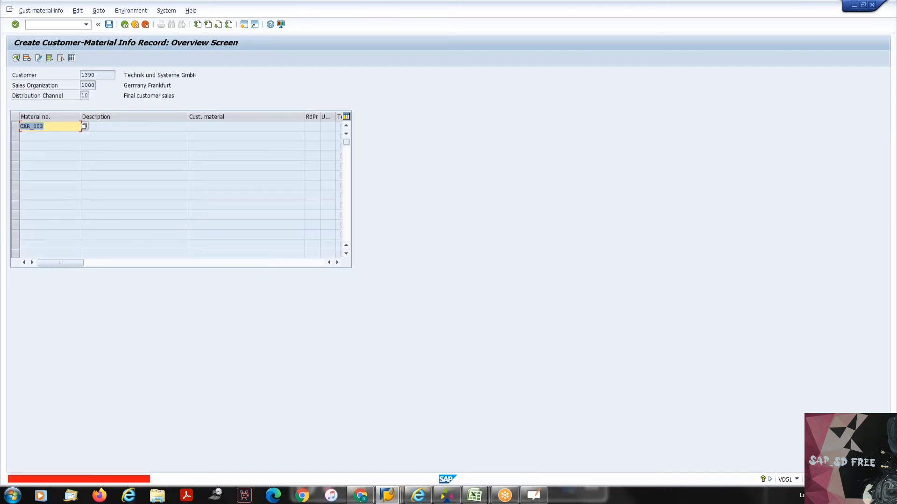
key(Return)
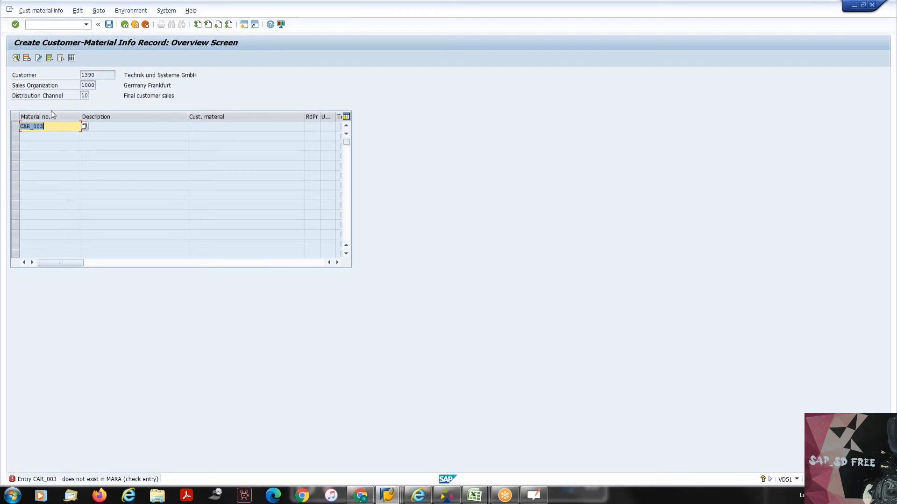
key(BackSpace)
- Copy material number P-109 from the material display session and enter it in the info record's first row without a leading space
key(alt+Tab)
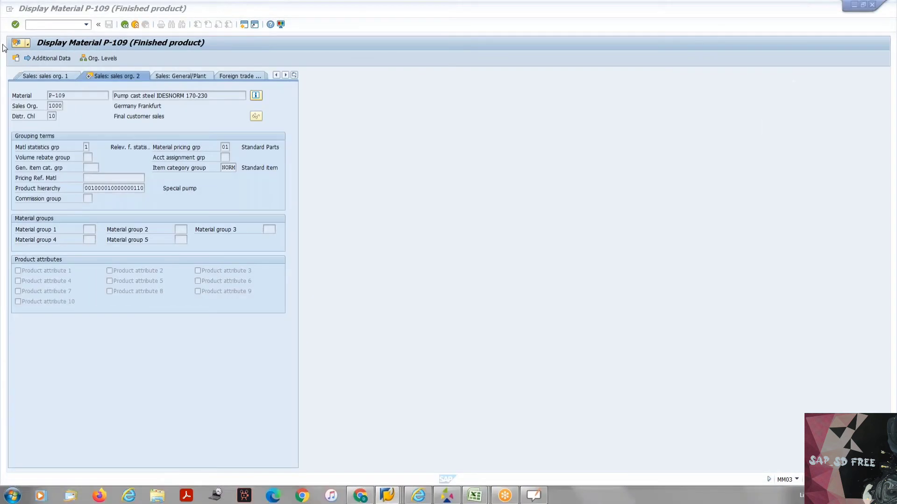
drag(69, 98, 46, 102)
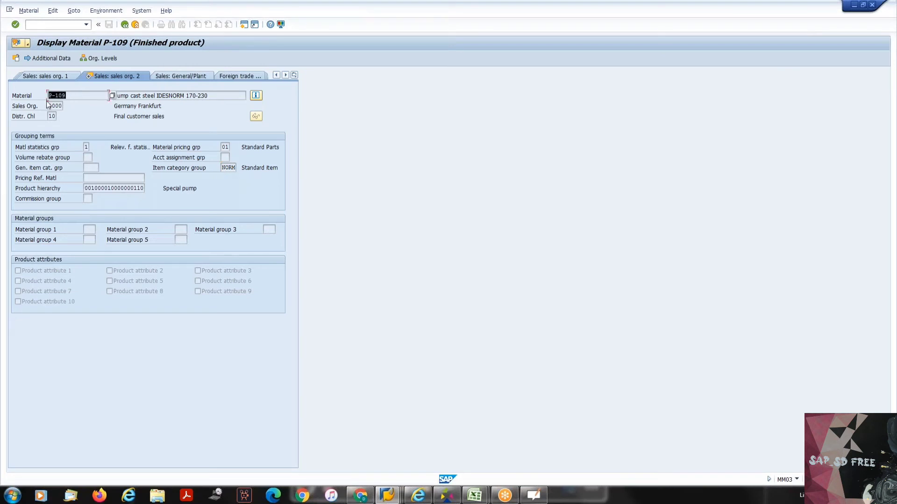
key(ctrl+c)
key(alt+Tab)
click(55, 127)
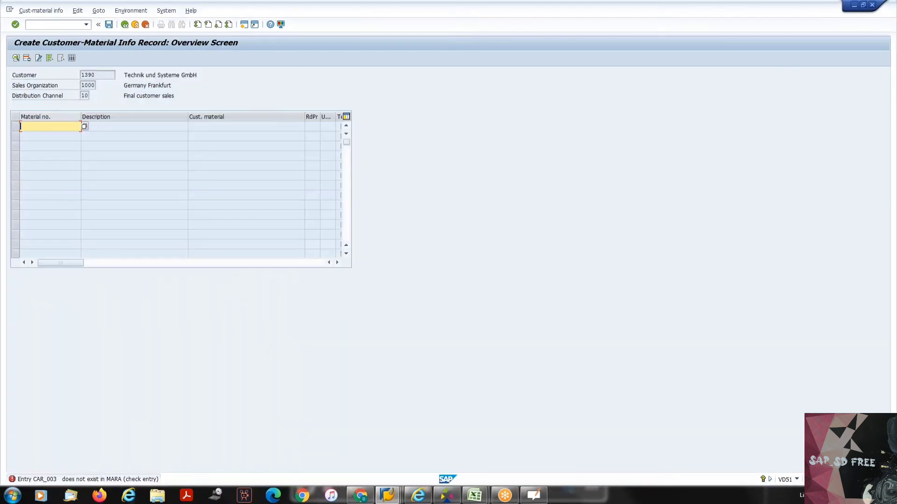
key(ctrl+v)
key(Return)
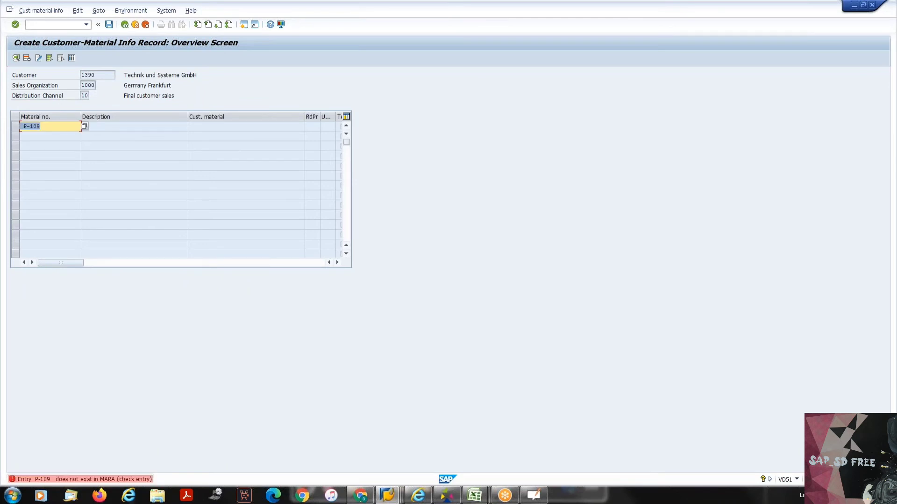
click(27, 127)
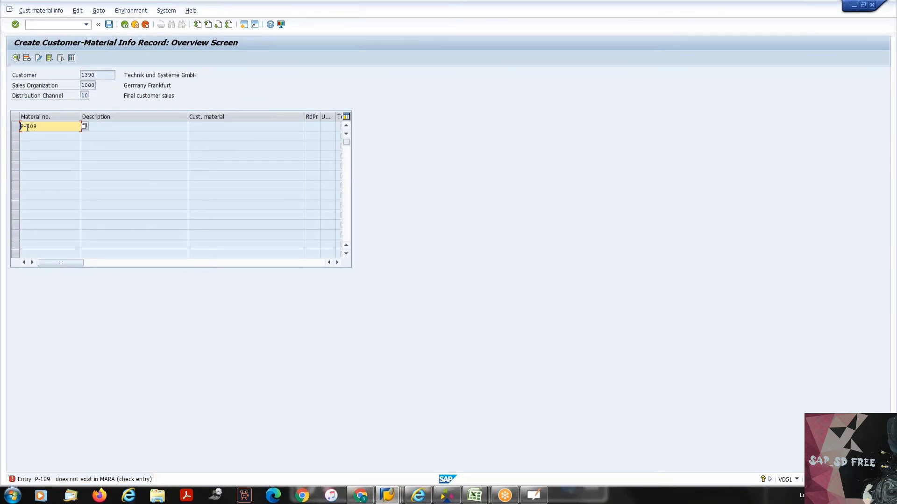
key(Return)
- Enter ABCD as the customer material for P-109 and open the item's detail screen
click(206, 125)
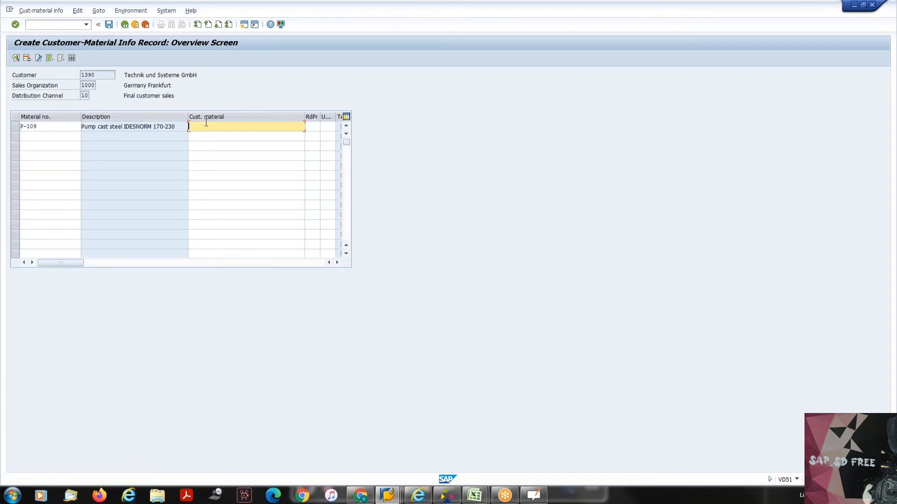
text(abcd)
key(Tab)
key(Tab)
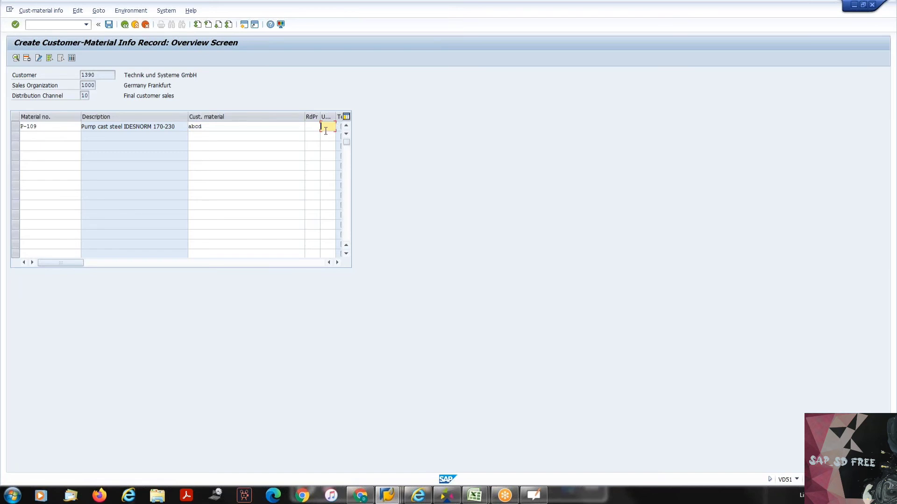
key(Return)
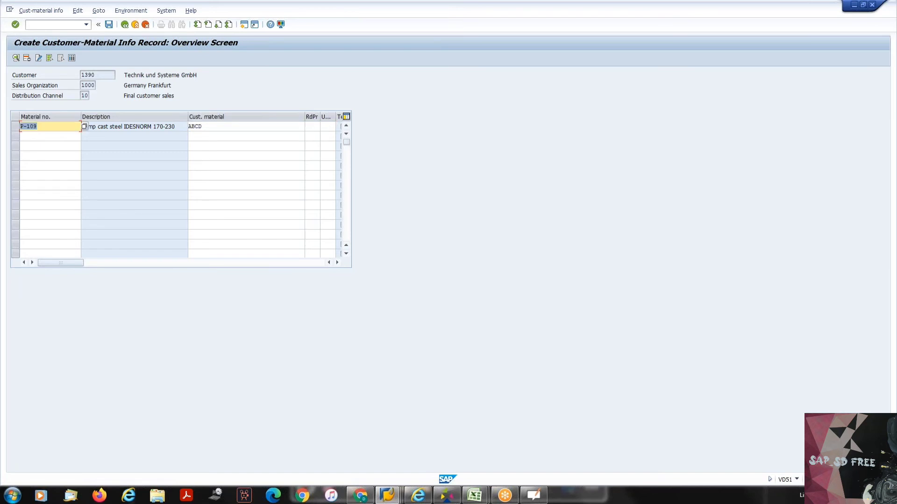
click(39, 133)
double_click(39, 133)
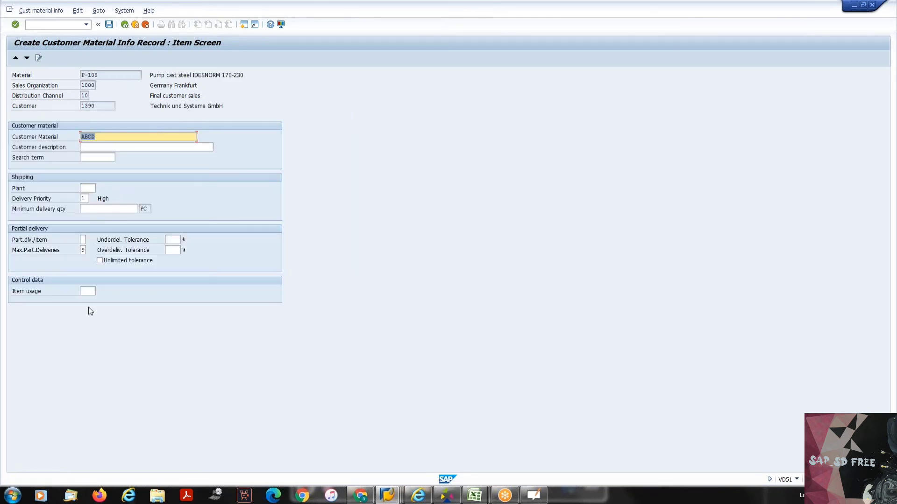
- Browse the possible values for the Item usage field and close the list without choosing one
click(88, 291)
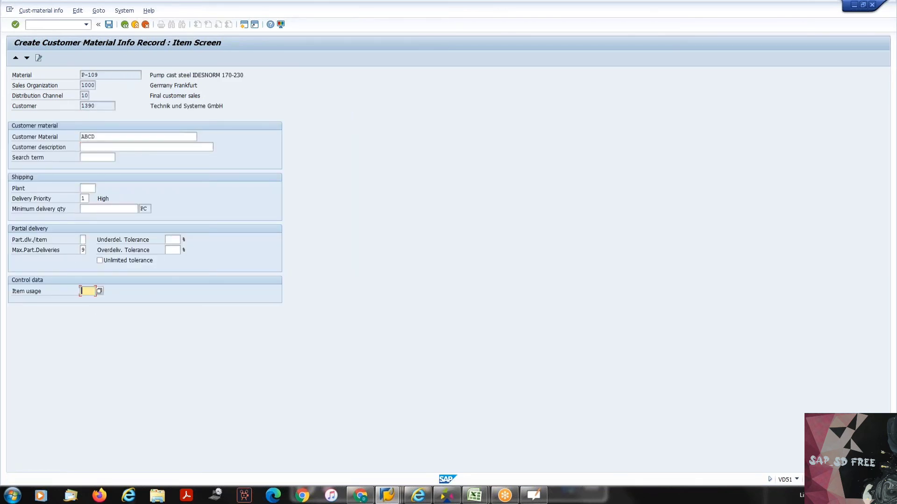
click(99, 292)
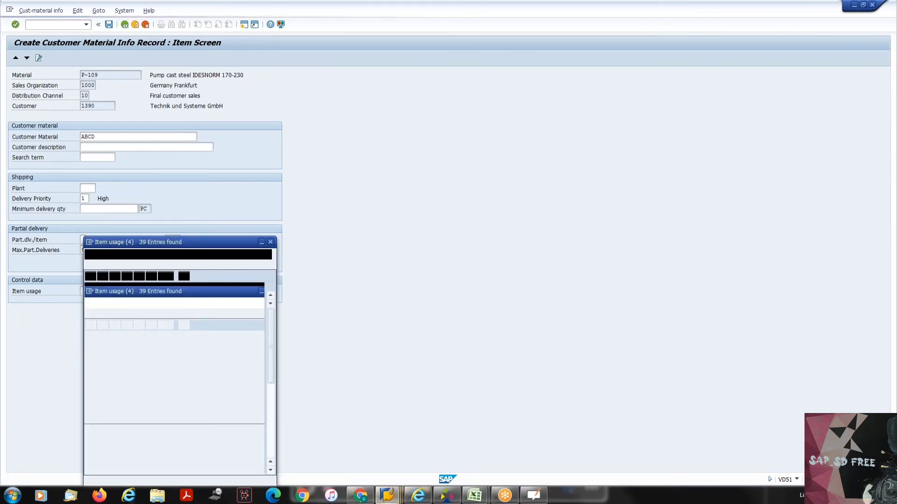
scroll(125, 319, down, 2)
scroll(125, 319, down, 4)
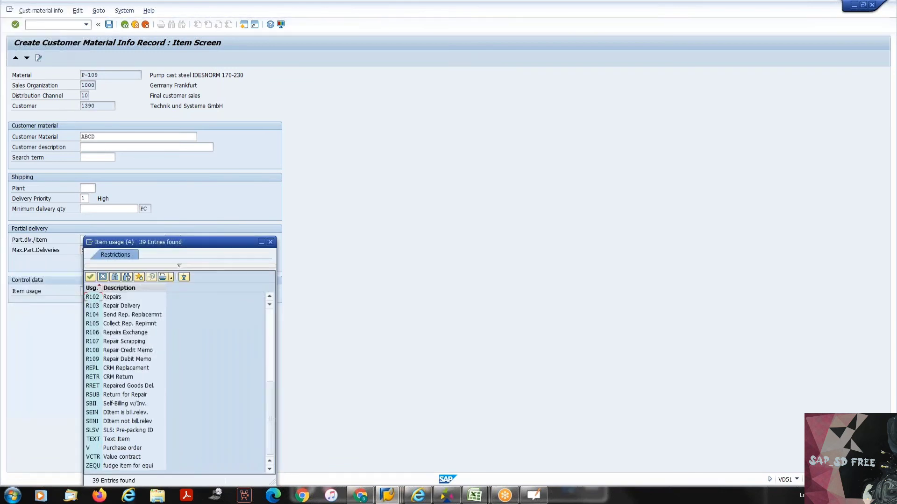
scroll(125, 320, up, 6)
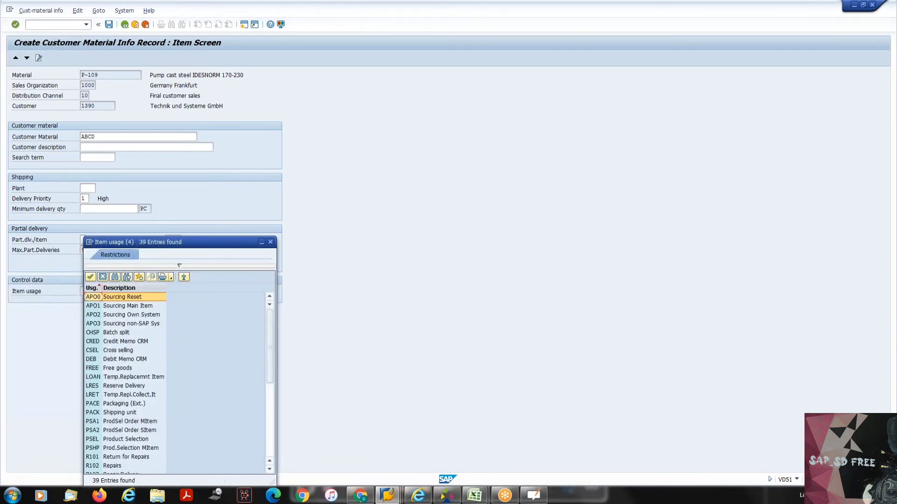
click(270, 242)
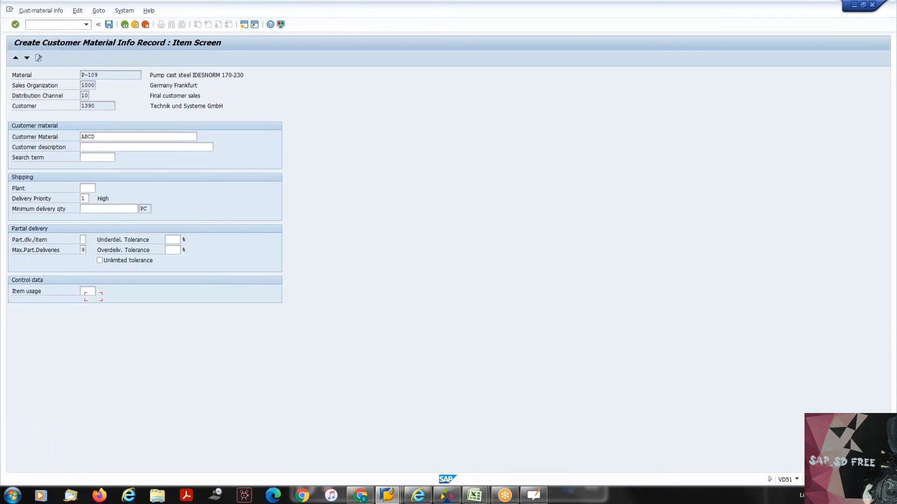
- Compare material P-109's item category group with the Item usage field on the info record's item screen
key(alt+Tab)
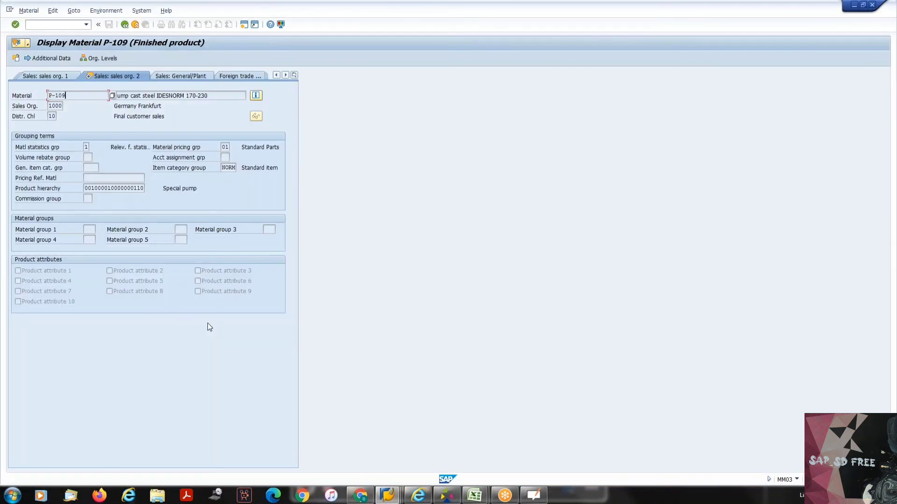
key(alt+Tab)
key(alt+Tab)
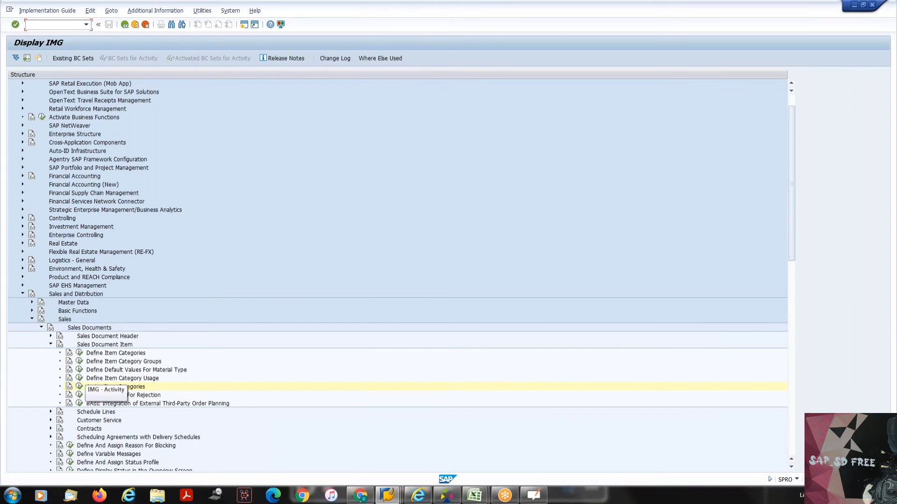
key(alt+Tab)
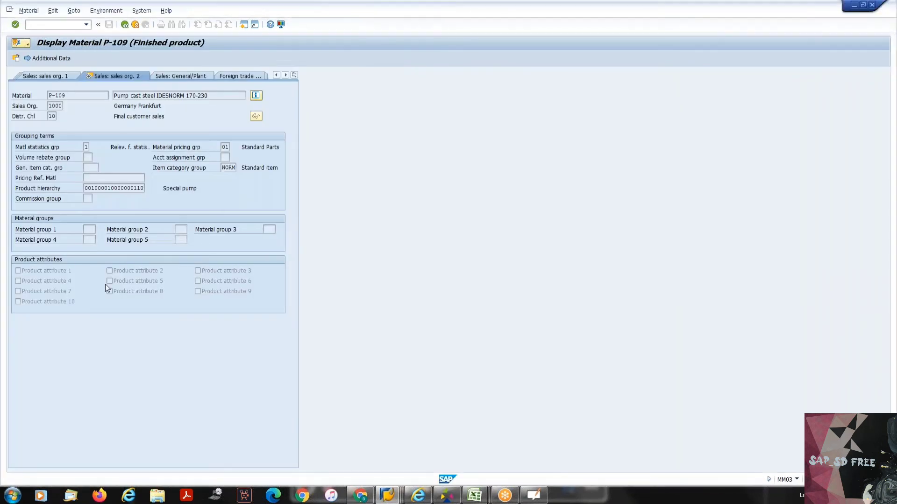
key(alt+Tab)
key(alt+Tab)
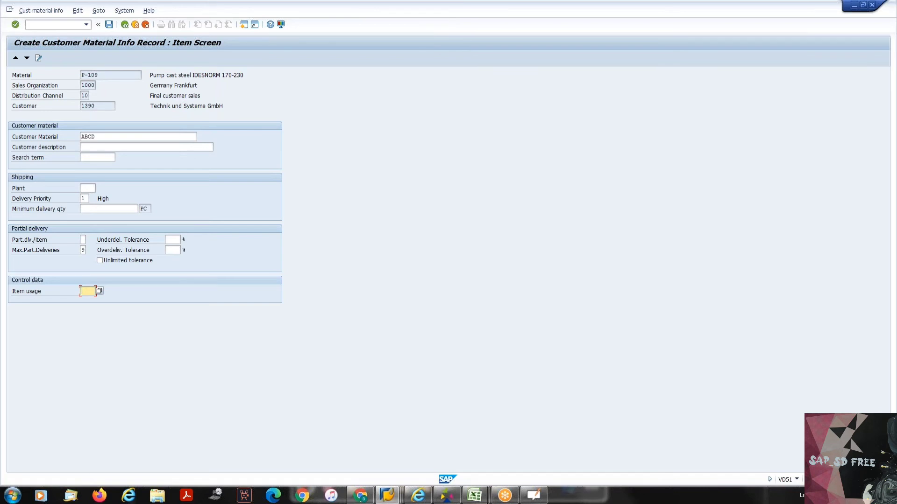
- Reopen the item category assignments to examine the default item category, and return to the info record's Item usage field
key(alt+Tab)
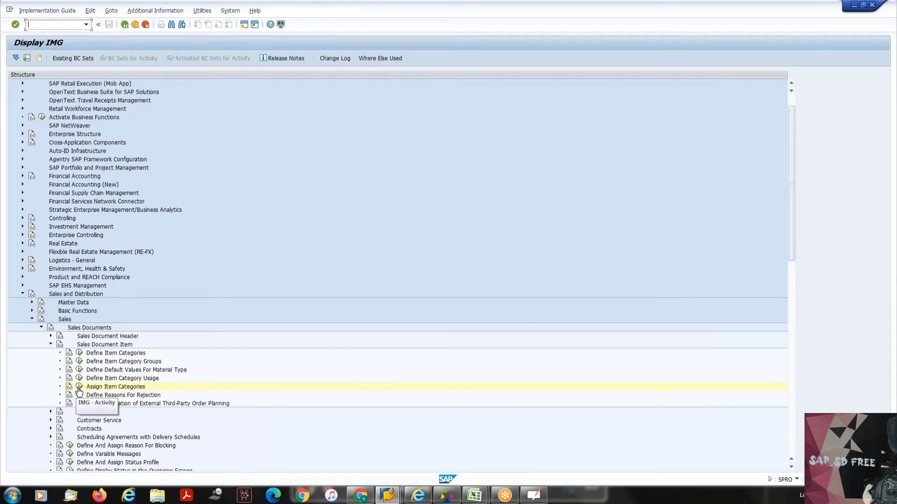
click(79, 388)
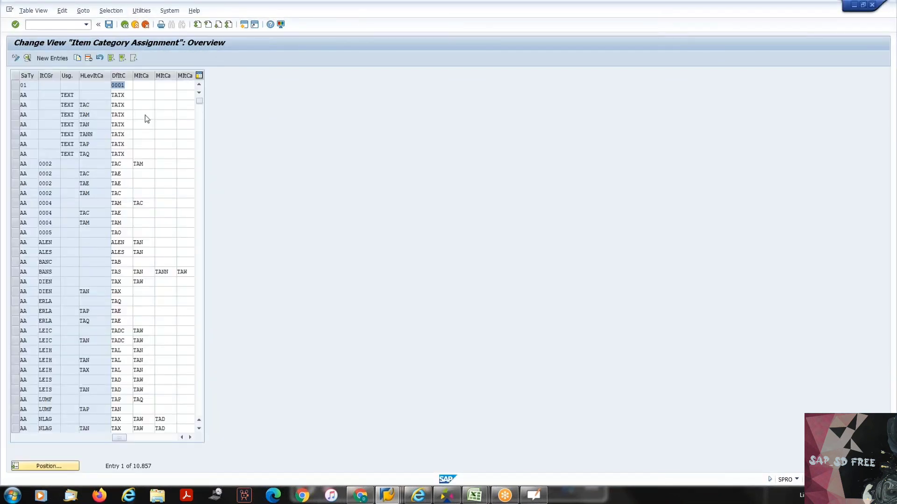
double_click(118, 85)
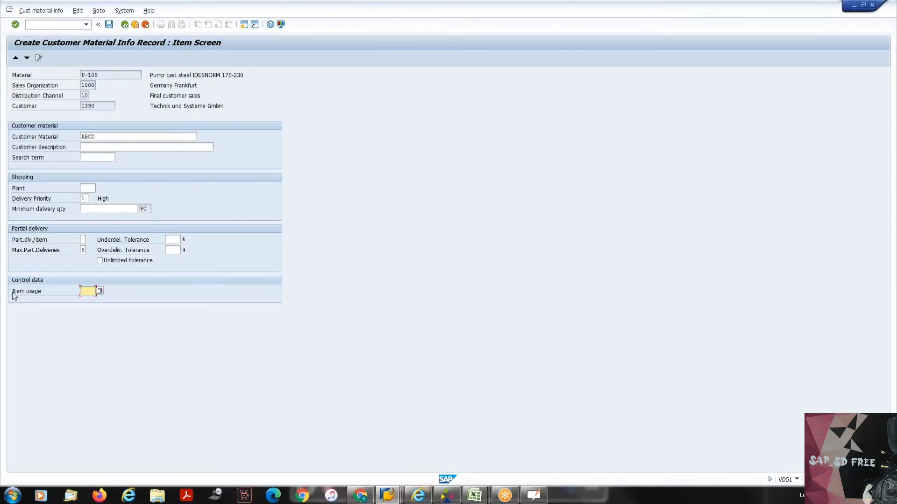
click(57, 292)
click(85, 291)
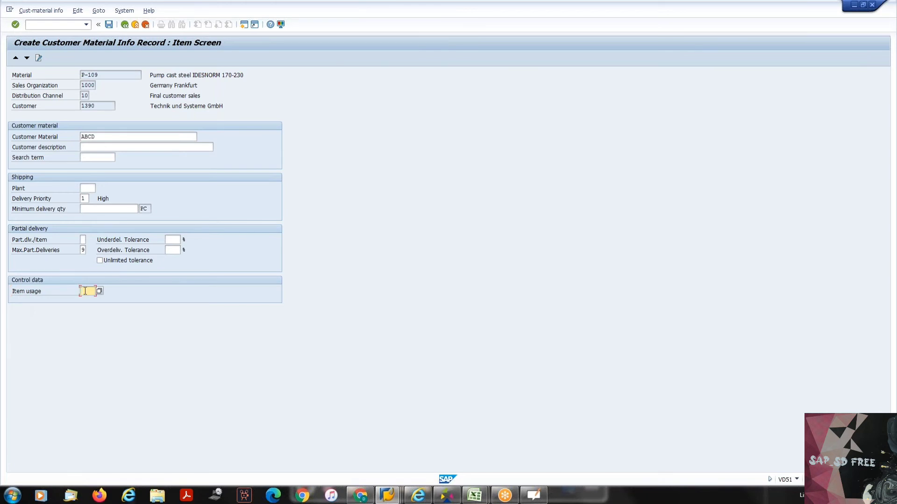
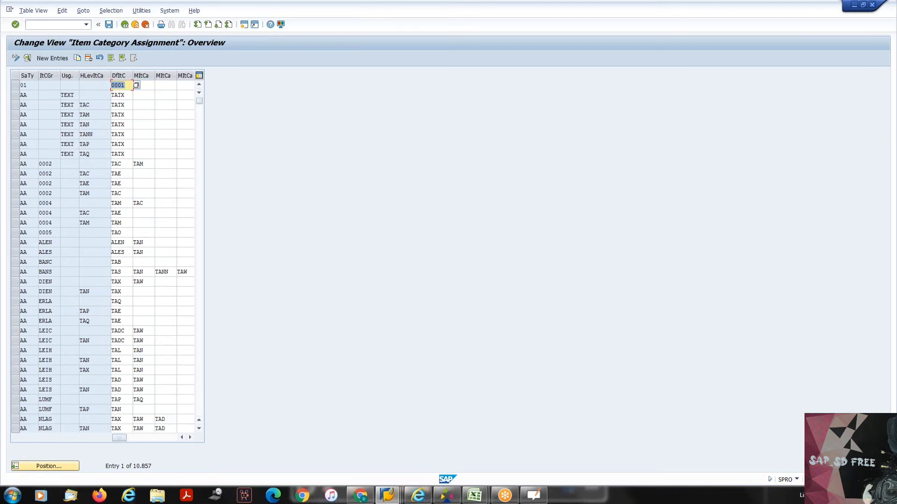
- Begin locating an item category assignment by entering sales document type OR and item category group NORM
click(199, 262)
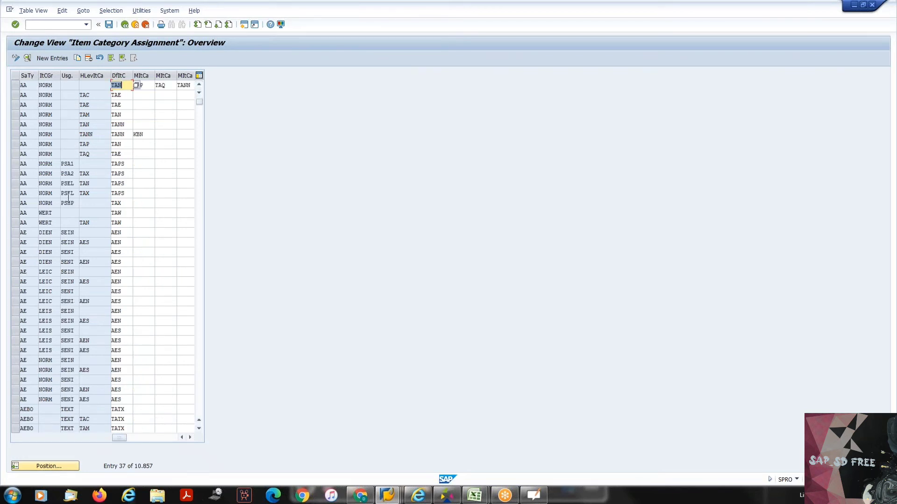
click(203, 262)
click(202, 262)
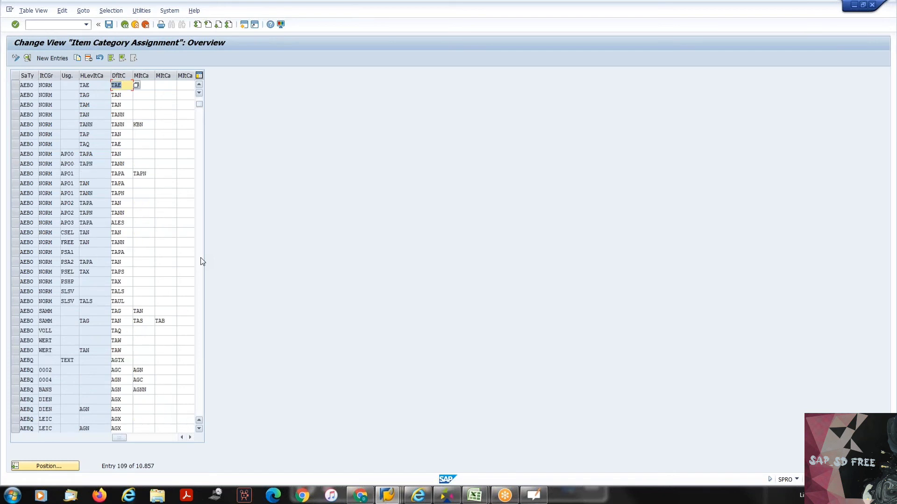
click(202, 261)
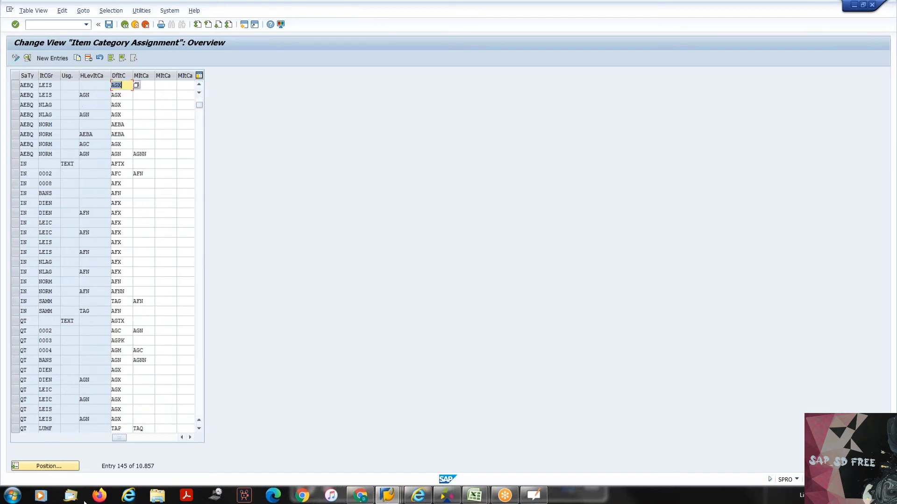
click(45, 467)
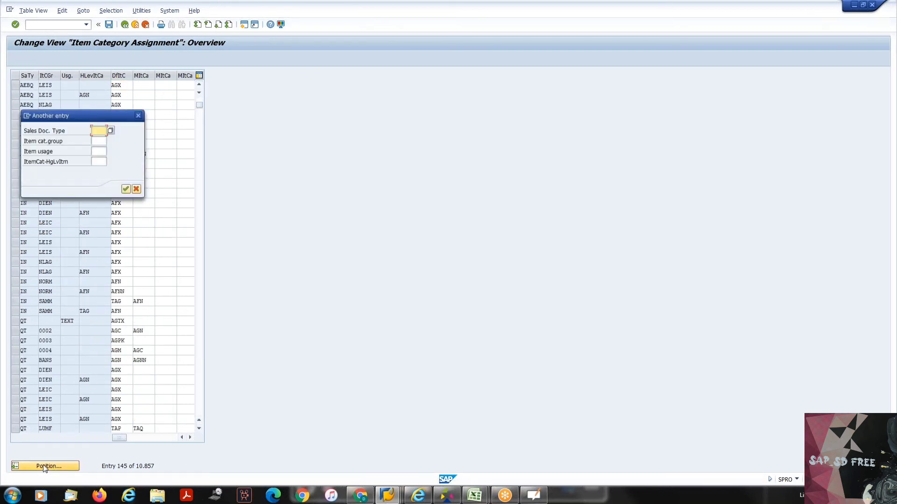
text(OR)
key(Tab)
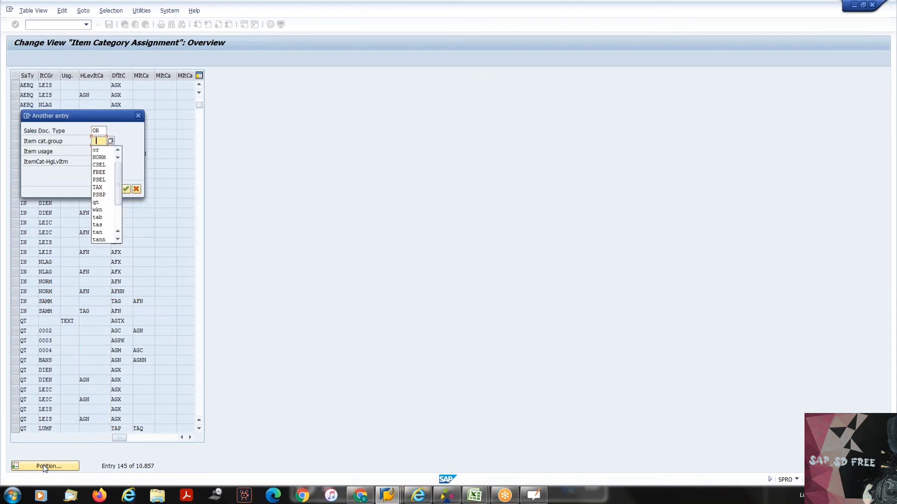
key(Down)
key(Down)
key(Return)
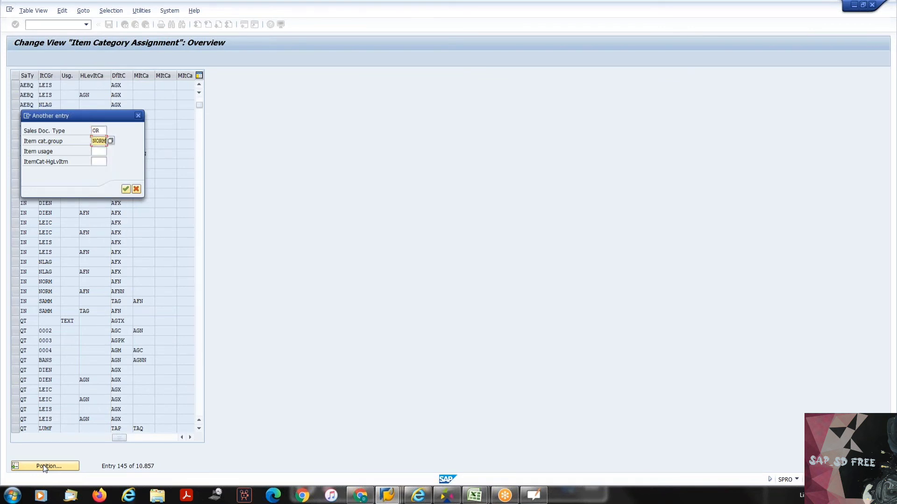
- Add item usage CSEL, go to that assignment, and examine its usage and higher-level item category
key(Tab)
key(Down)
key(Down)
key(Down)
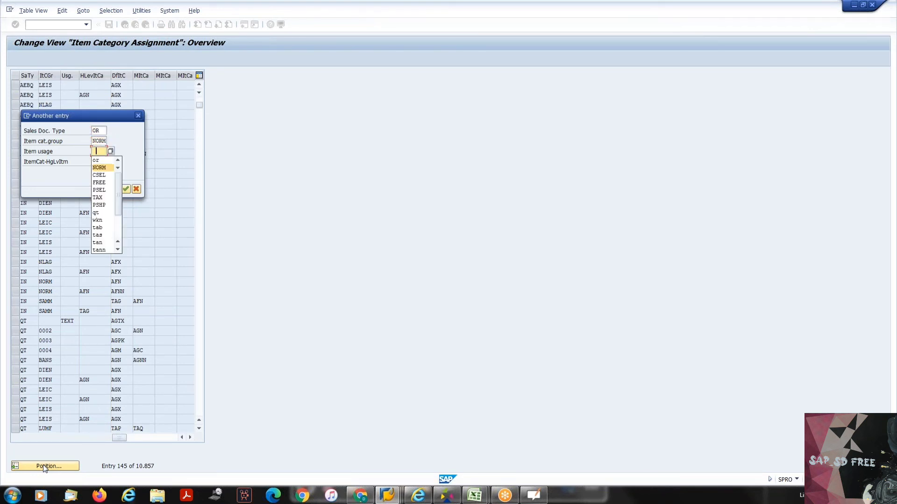
key(Return)
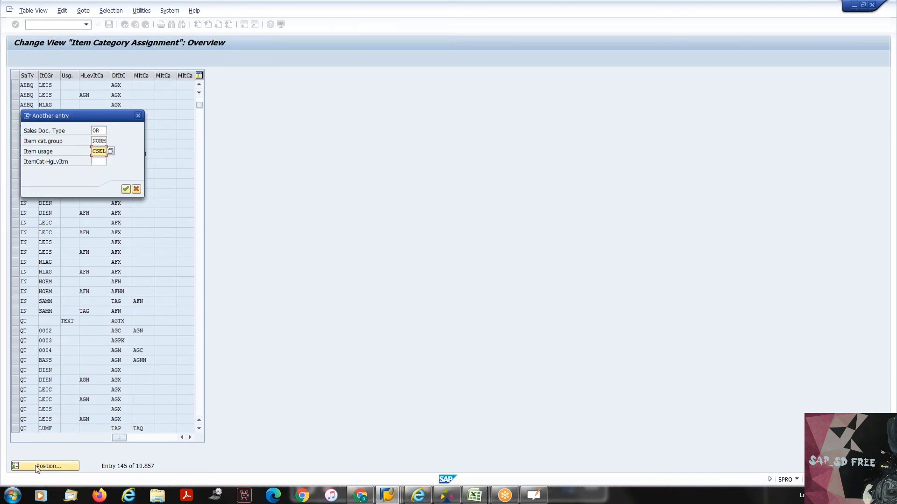
click(126, 189)
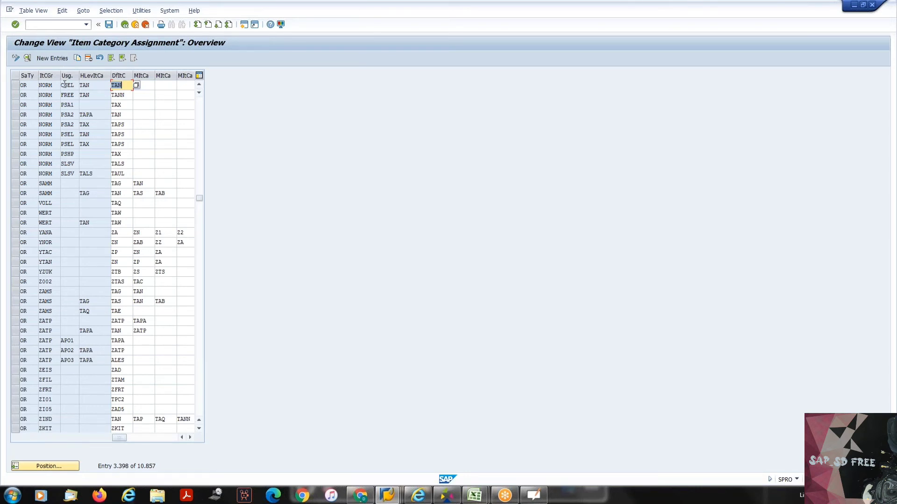
click(65, 85)
click(97, 86)
- Locate the assignment for document type OR and item category group BANS, view its details, and return to the overview
click(47, 466)
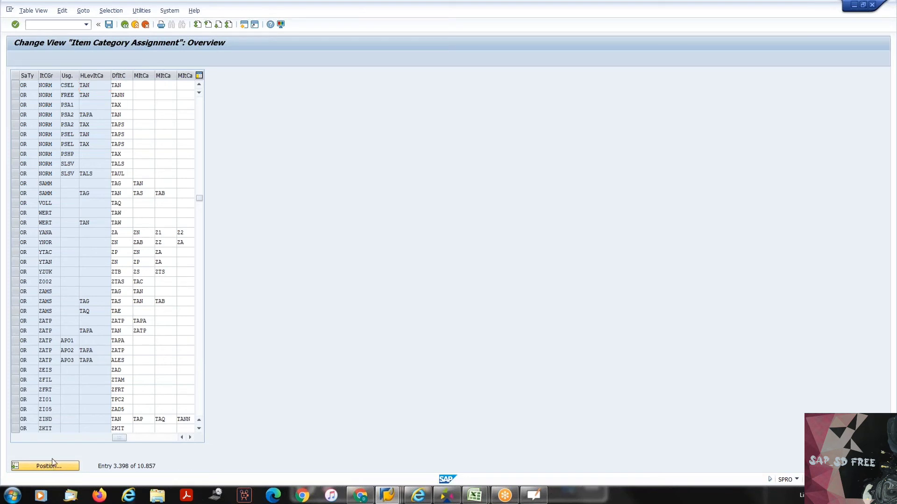
text(OR)
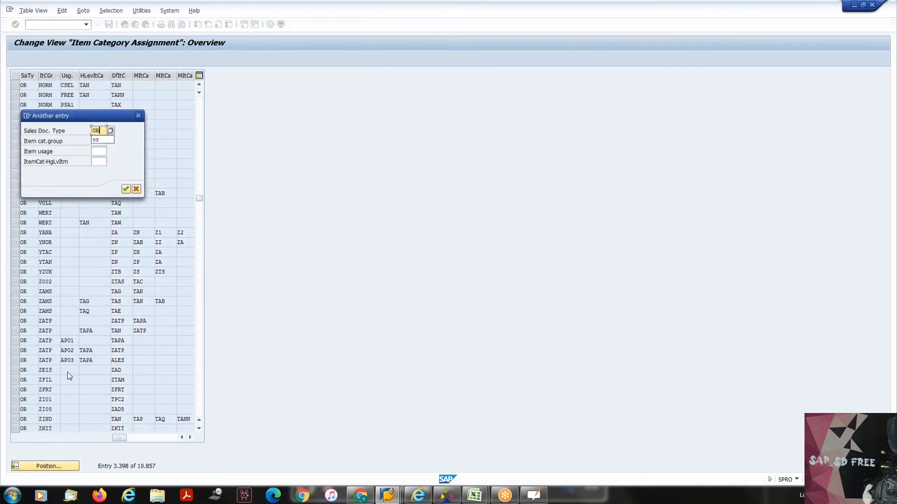
key(Tab)
text(BAN)
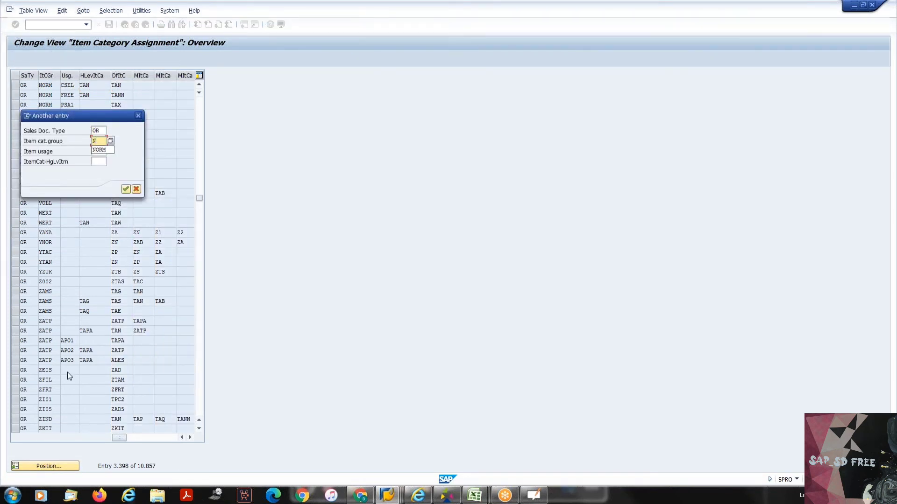
text(S)
key(Return)
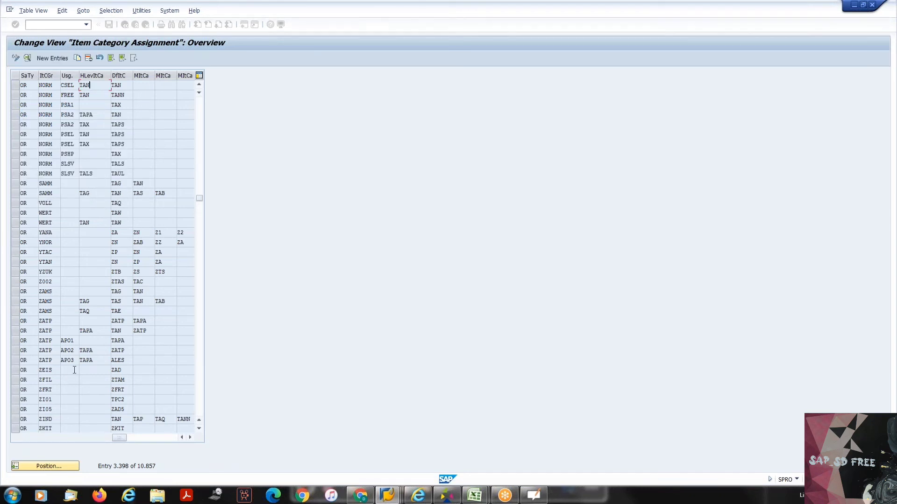
click(125, 85)
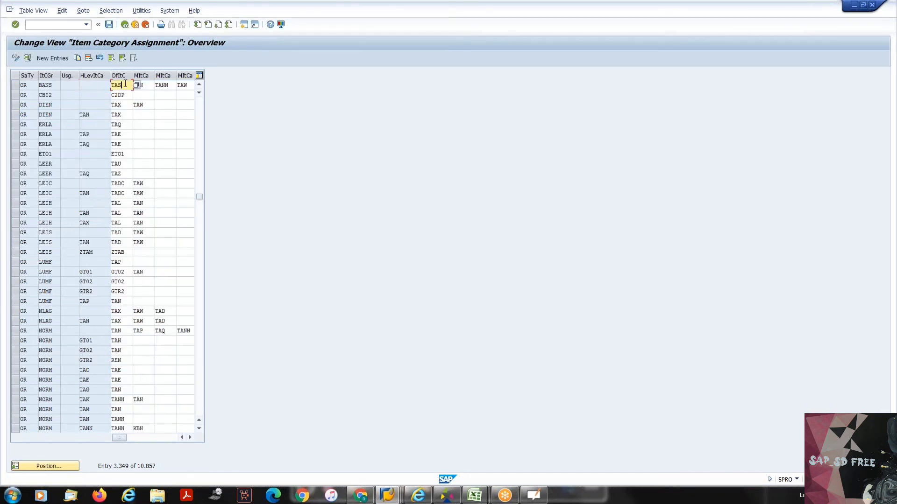
double_click(124, 85)
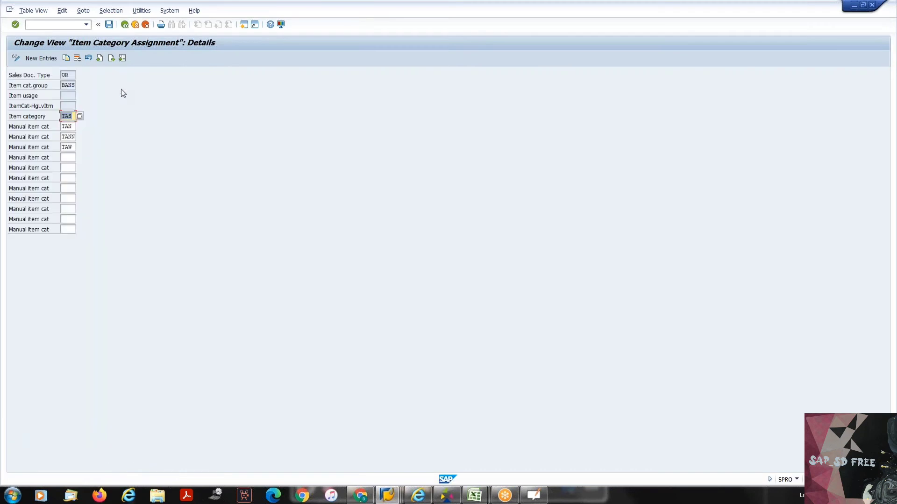
click(125, 25)
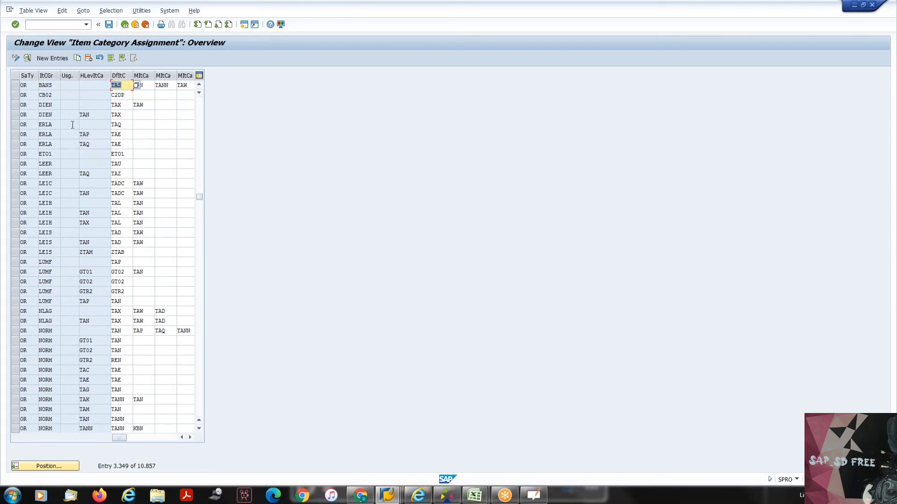
- Locate the assignment for document type OR, item category group NORM and higher-level item category TAQ, and check its default item category
click(38, 466)
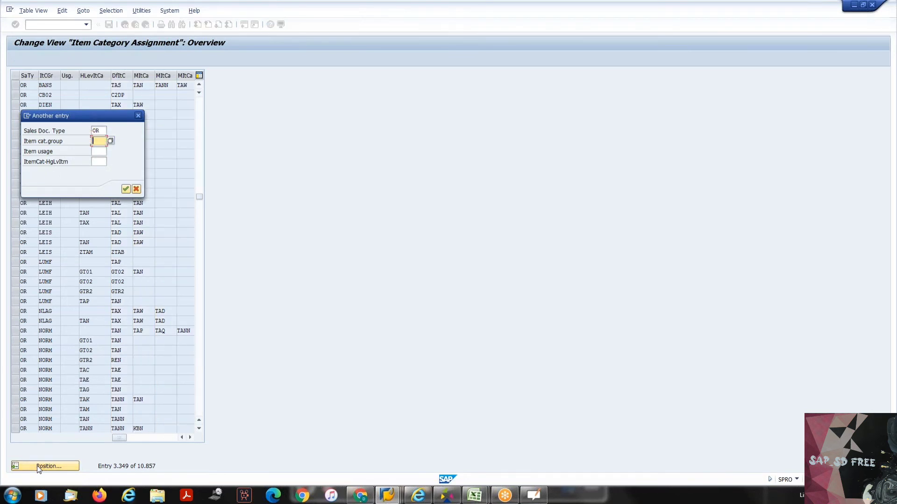
text(NORM)
key(Tab)
key(Tab)
text(TA)
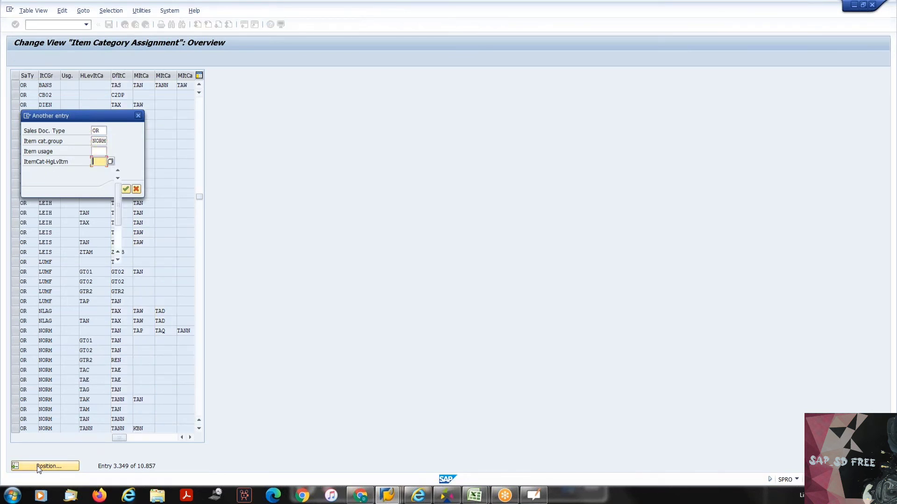
text(Q)
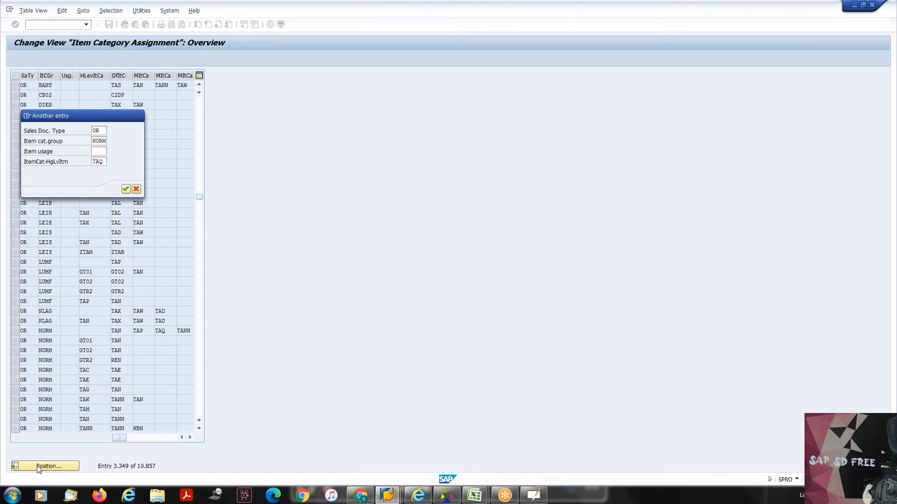
key(Return)
click(124, 85)
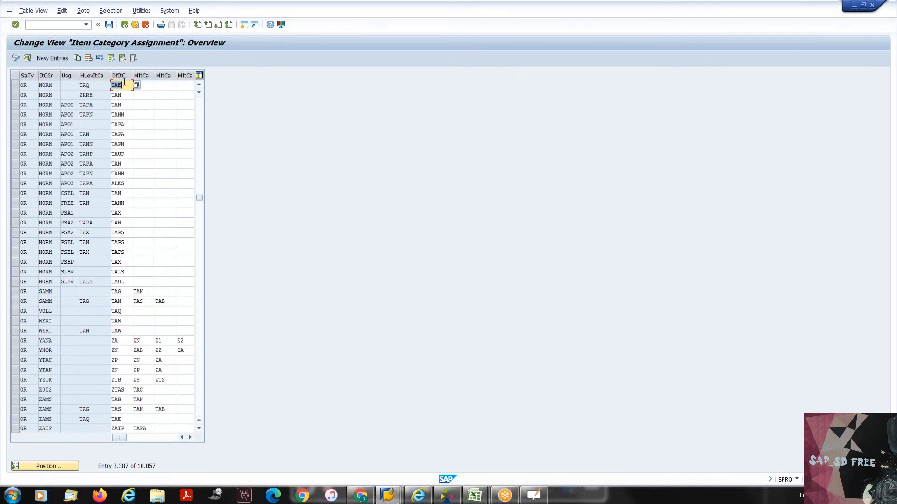
- Examine the OR/NORM/TAQ assignment's document type, item category group, usage, higher-level item category and default item category
click(112, 85)
click(19, 85)
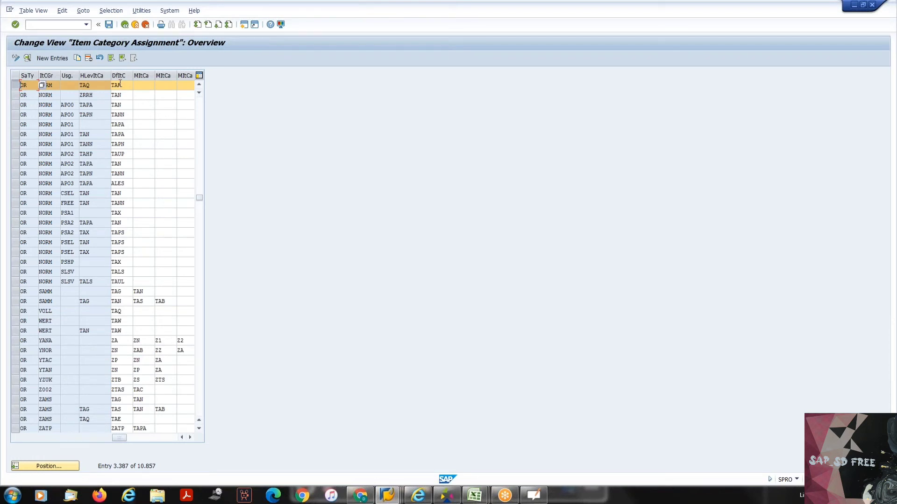
key(Tab)
key(Tab)
key(Tab)
key(Tab)
click(80, 85)
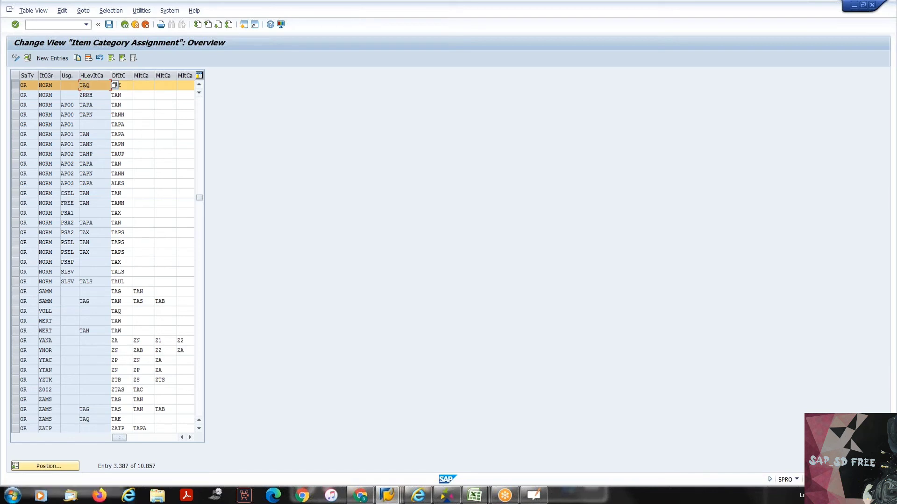
drag(93, 85, 81, 85)
click(80, 85)
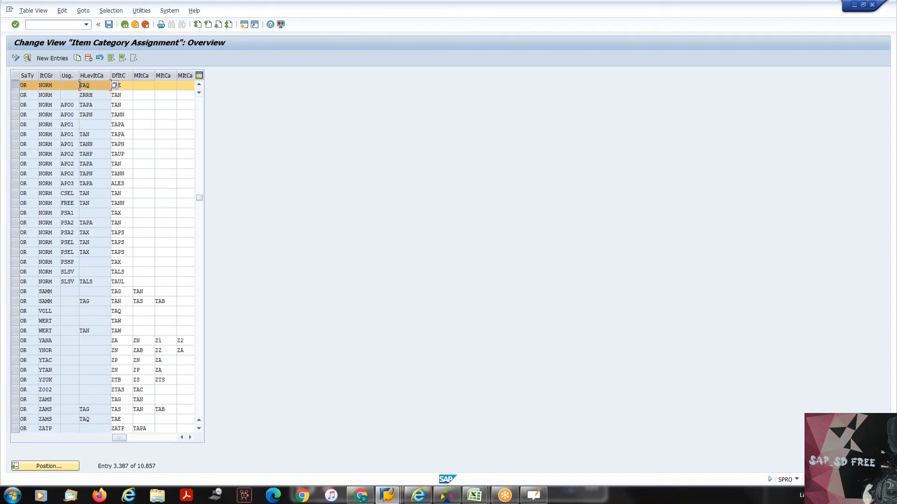
click(118, 85)
click(87, 86)
drag(92, 86, 81, 86)
click(80, 86)
key(Tab)
click(22, 85)
click(56, 85)
click(75, 86)
click(90, 86)
click(125, 82)
- Leave the item category assignments and open the Define Item Category Groups activity
click(199, 101)
click(198, 104)
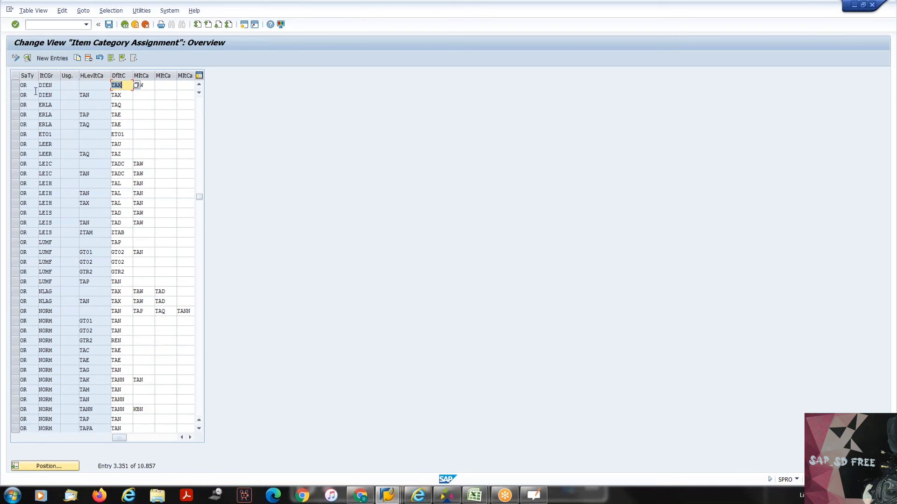
click(125, 25)
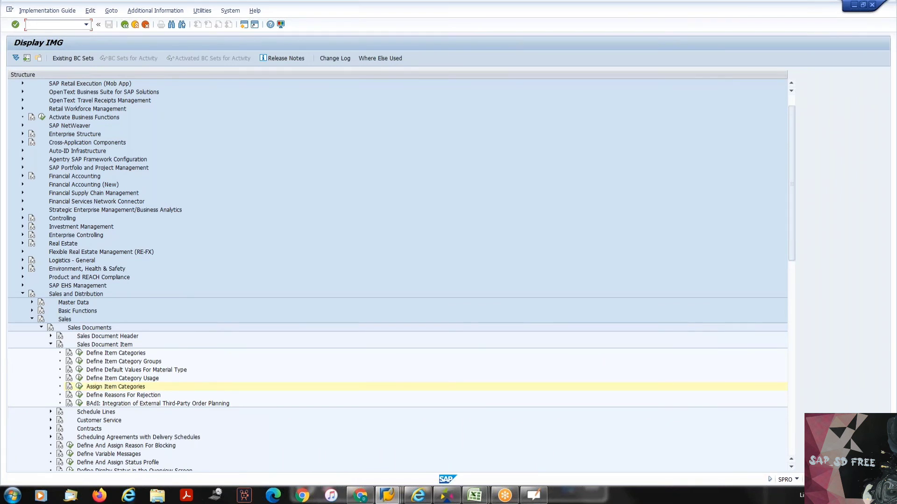
click(79, 362)
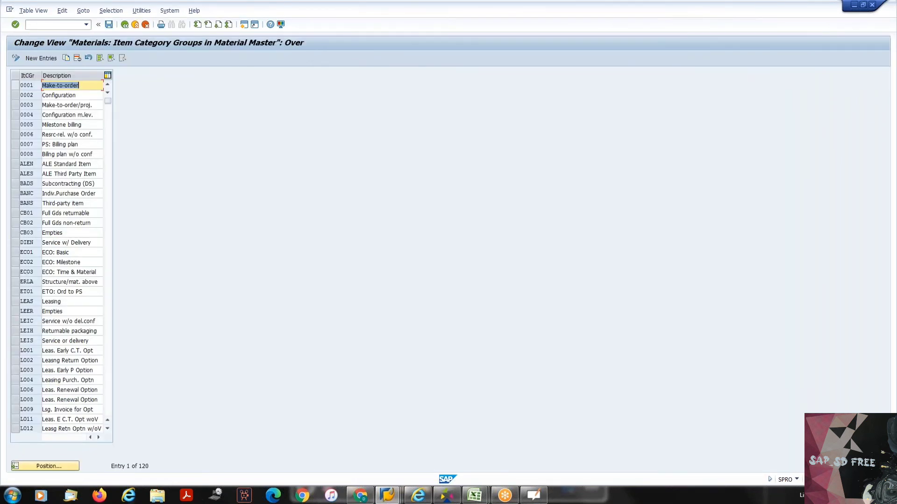
- Browse the list of item category groups and their descriptions, and leave the view without changing anything
click(110, 210)
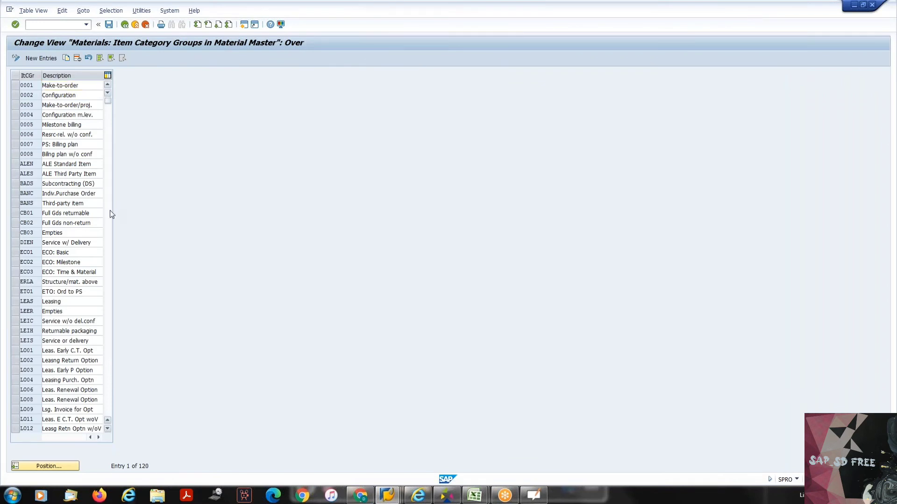
click(107, 220)
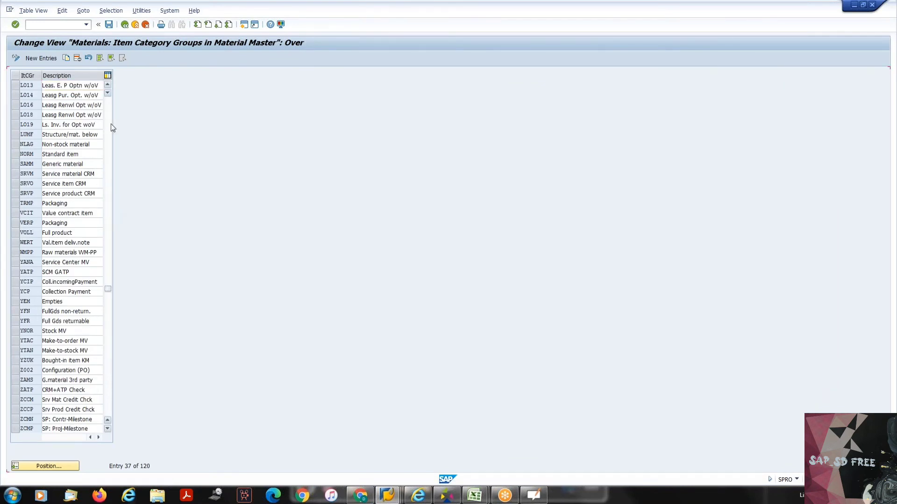
click(110, 117)
click(111, 116)
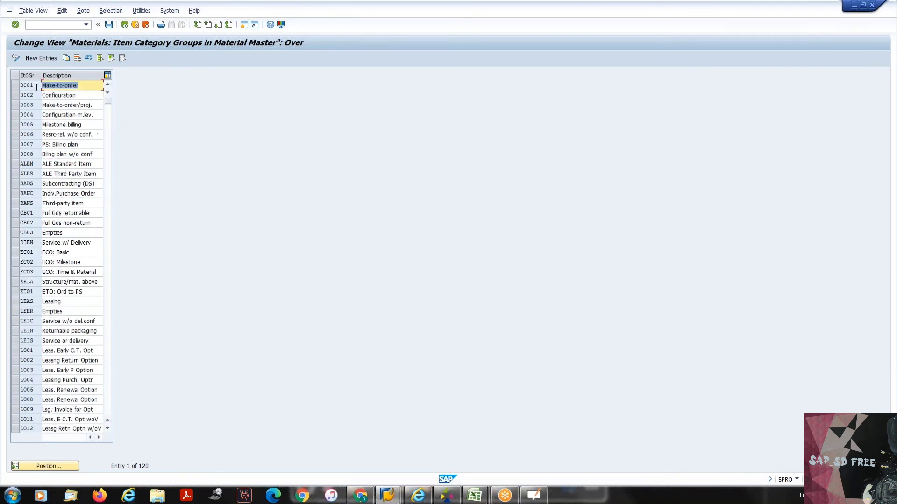
click(27, 85)
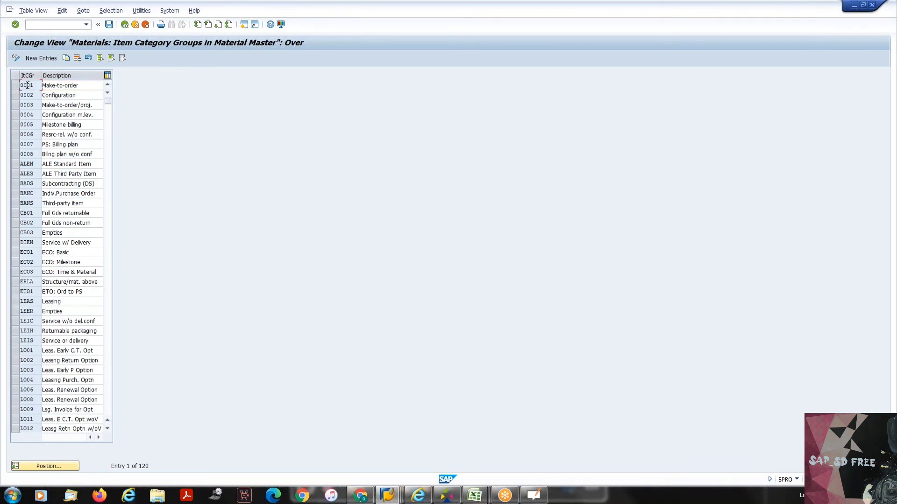
click(109, 171)
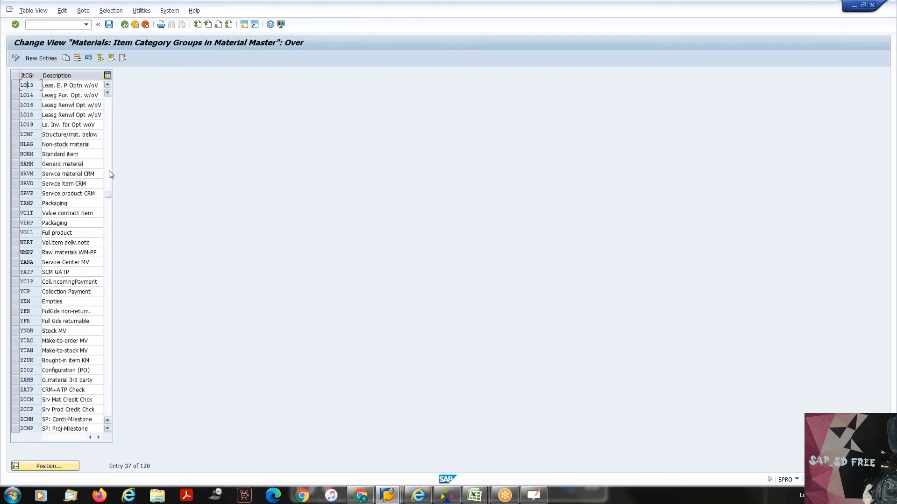
click(110, 214)
click(107, 211)
click(109, 255)
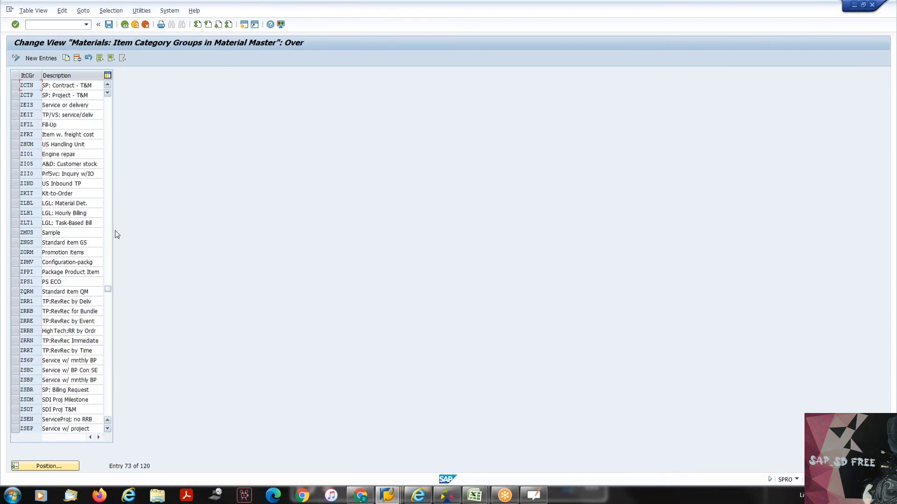
click(129, 27)
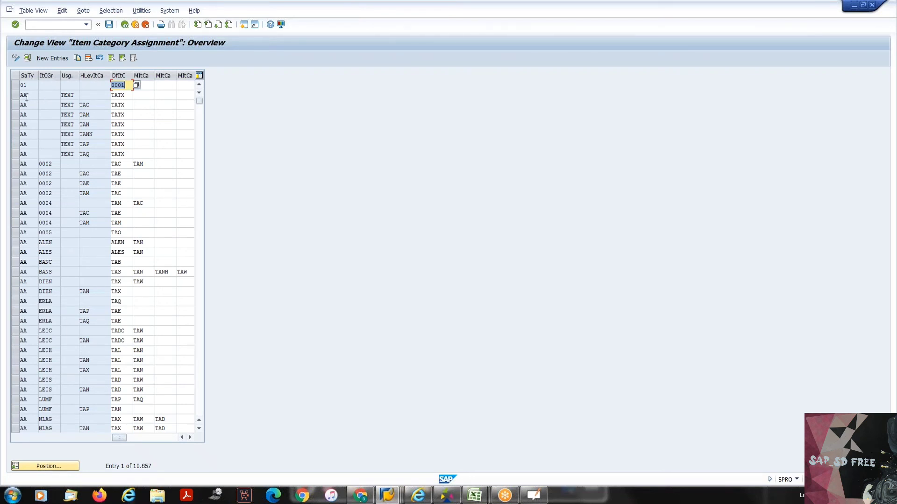
- Check the usage column of the item category assignments, return to the IMG structure, and collapse the Sales Document Item node
click(71, 74)
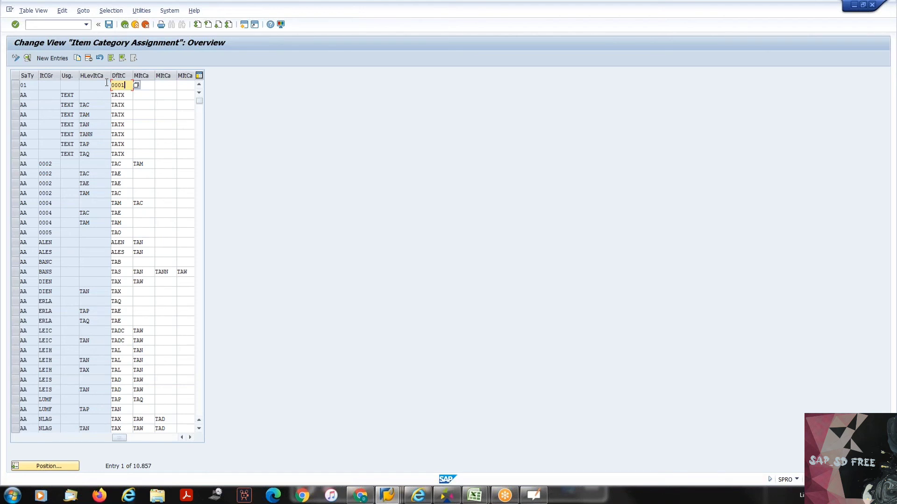
click(125, 24)
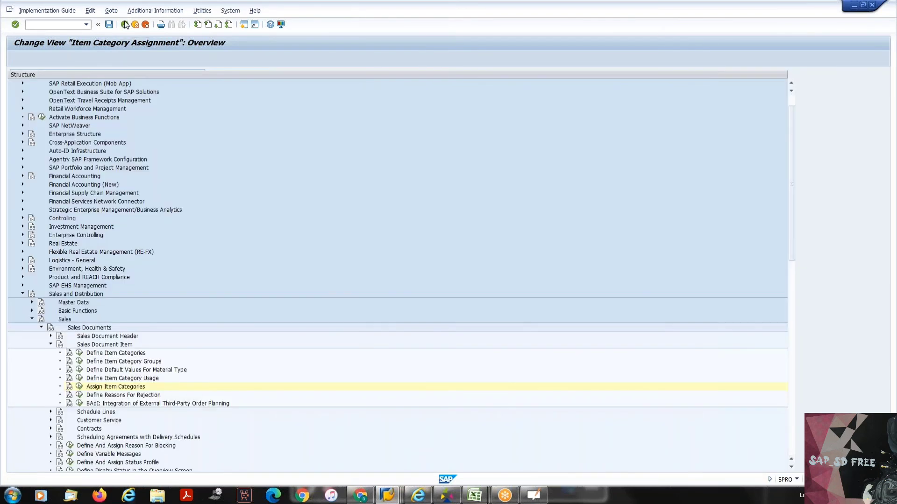
click(51, 345)
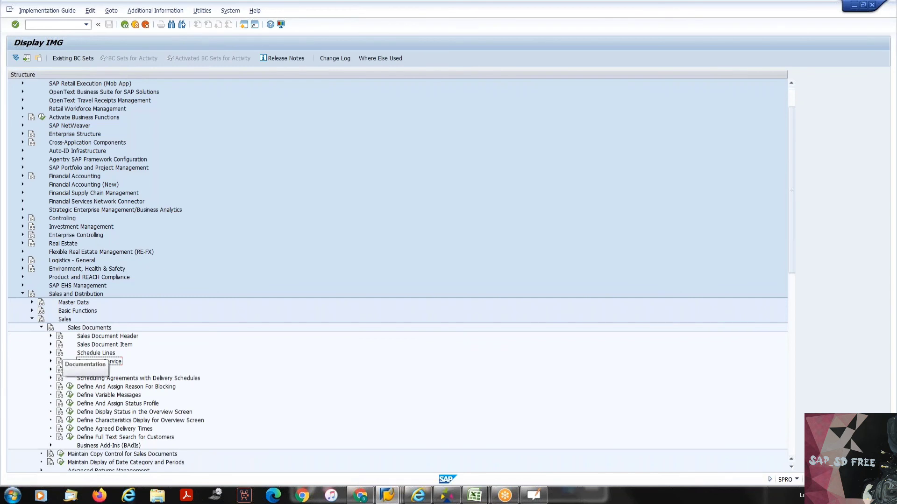
- Expand the Schedule Lines node in the IMG structure and switch to the open Create Quotation session
click(51, 354)
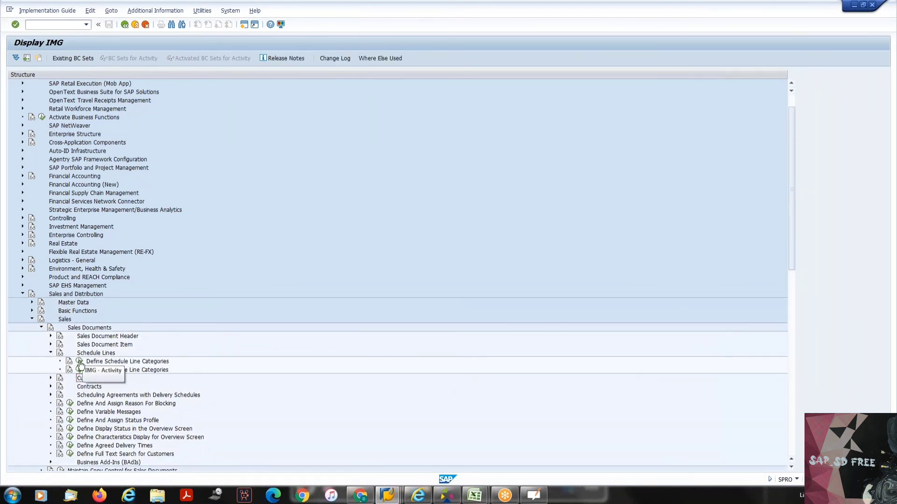
mouse_move(397, 495)
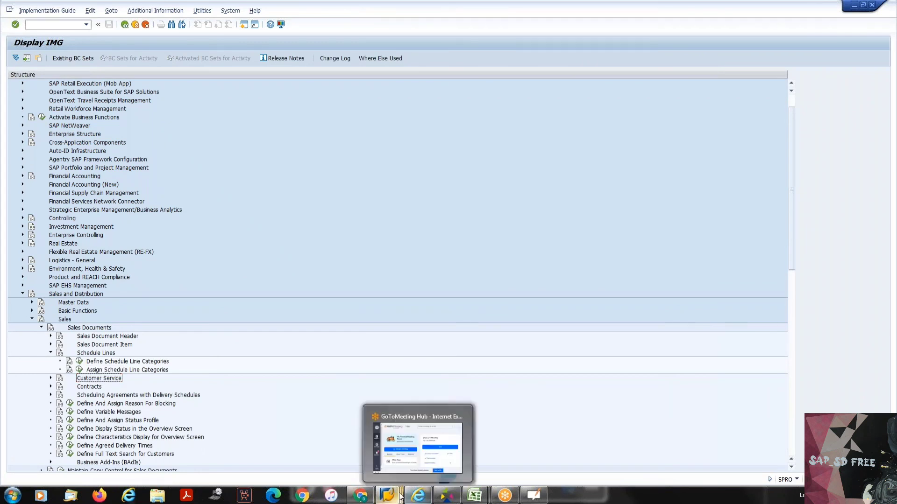
mouse_move(529, 441)
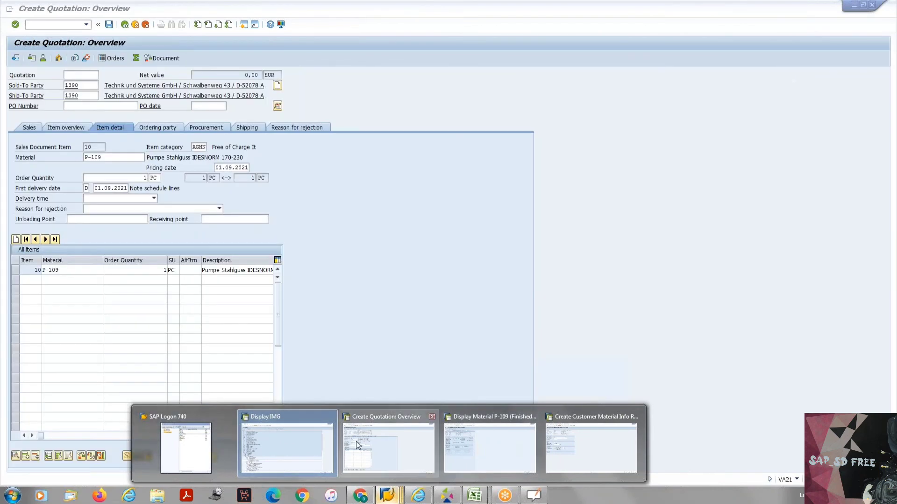
click(357, 439)
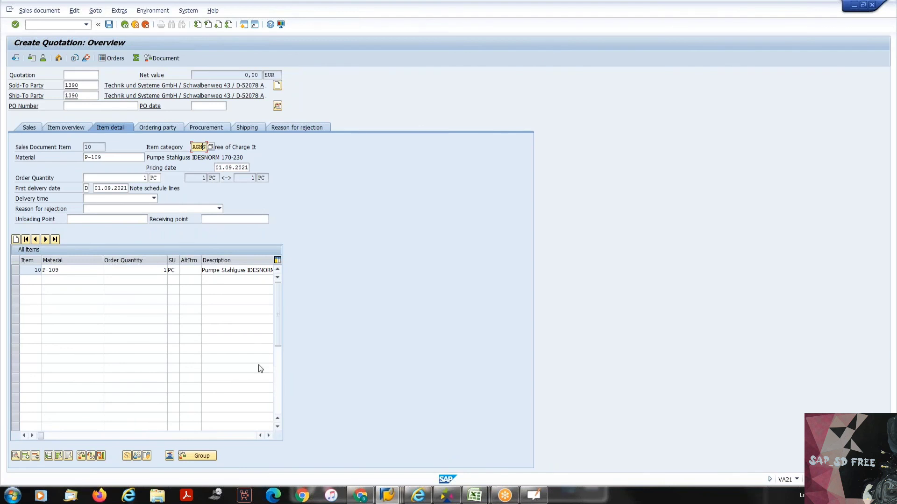
- Open the item data of P-109 in the quotation and check its schedule line category
click(57, 271)
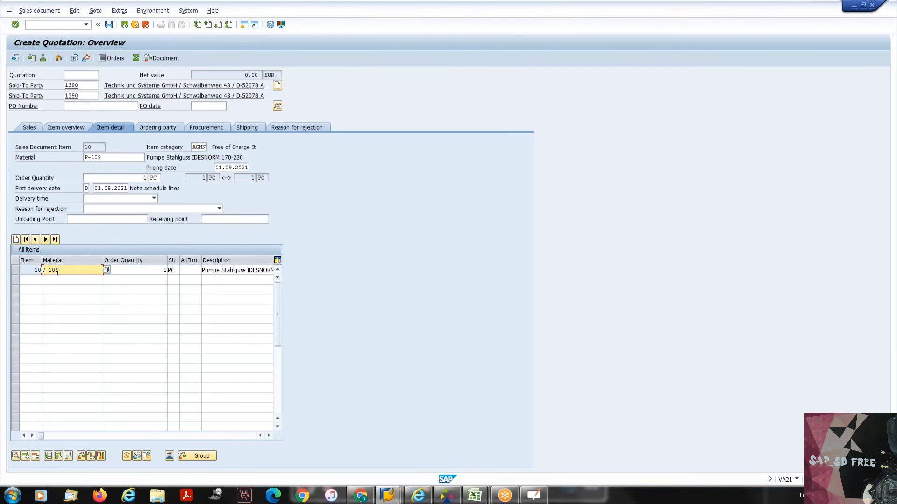
double_click(57, 271)
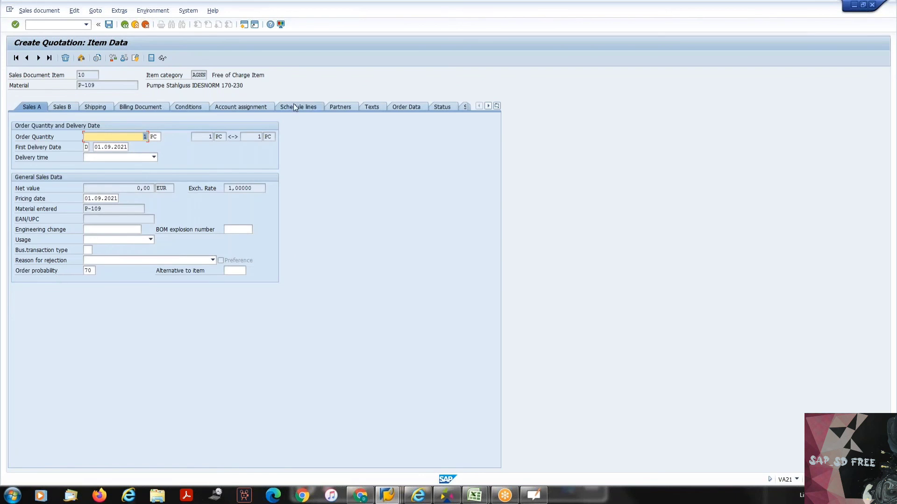
key(Return)
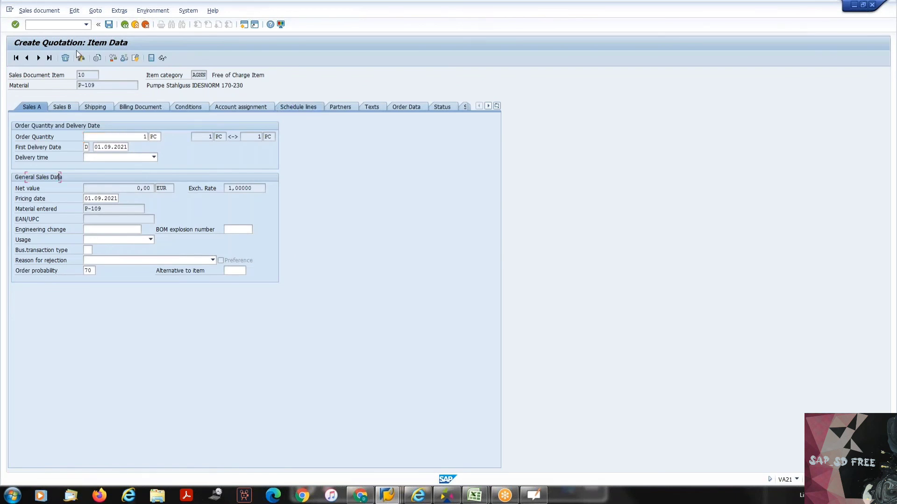
click(276, 105)
click(349, 177)
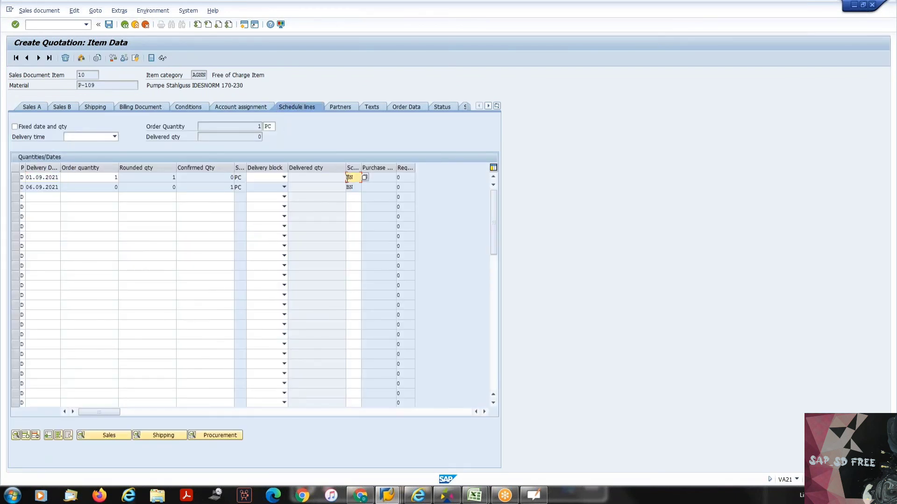
- Save the quotation even though the document is incomplete
click(109, 24)
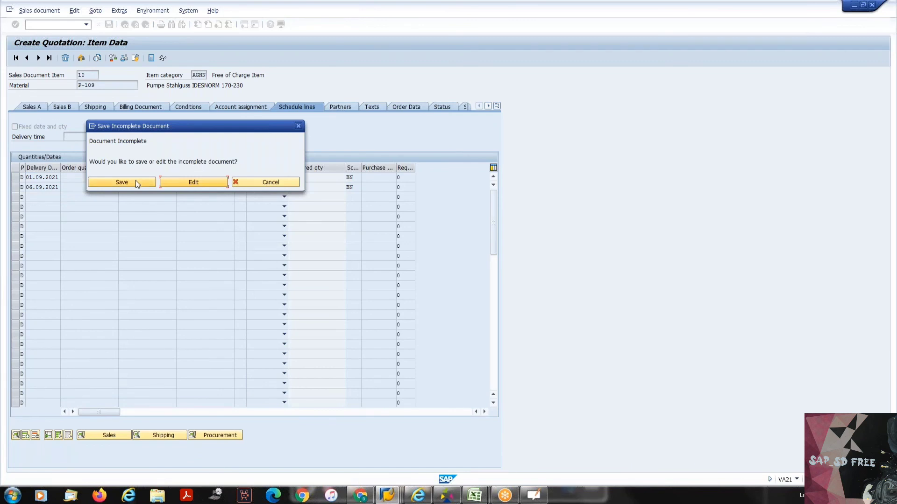
key(Return)
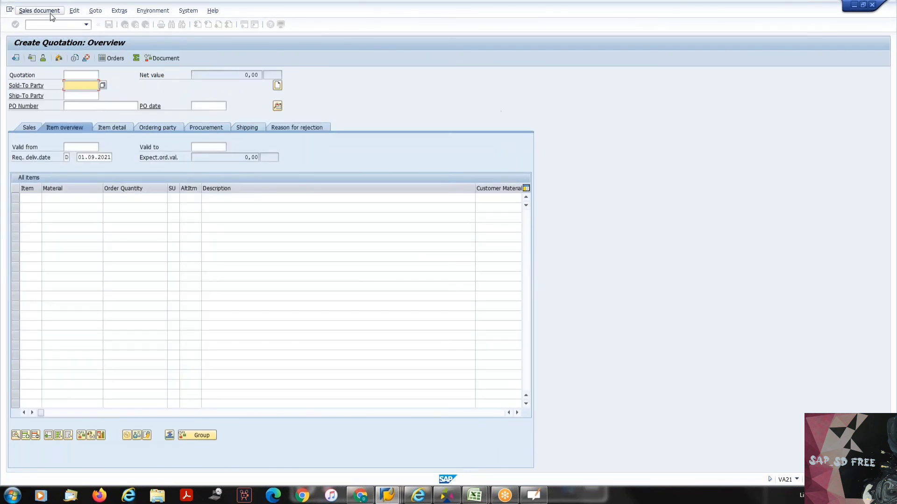
click(46, 10)
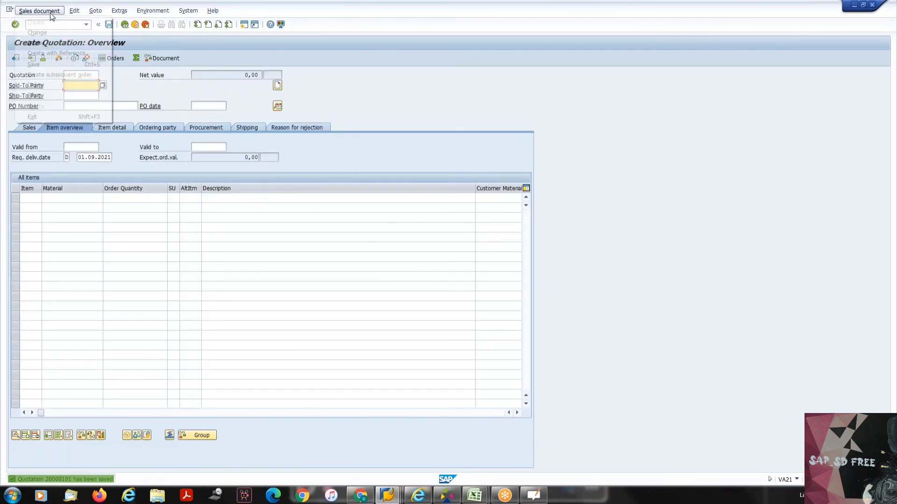
click(194, 44)
- Start transaction VA03 with /NVA03 and display the sales order already proposed in the order field
click(49, 22)
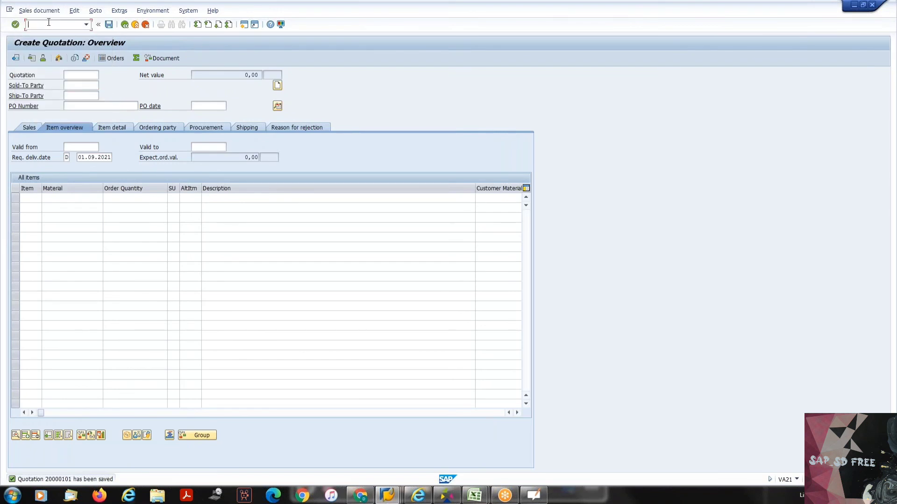
text(/NVA03)
key(Return)
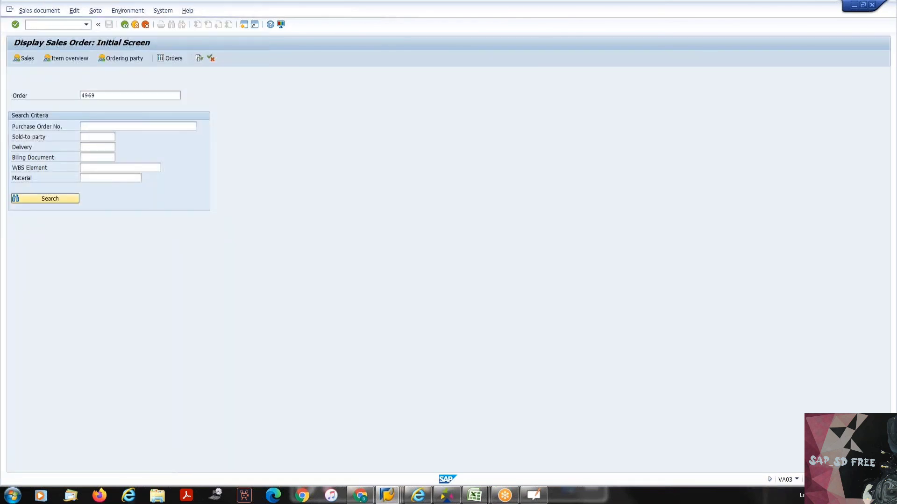
key(Return)
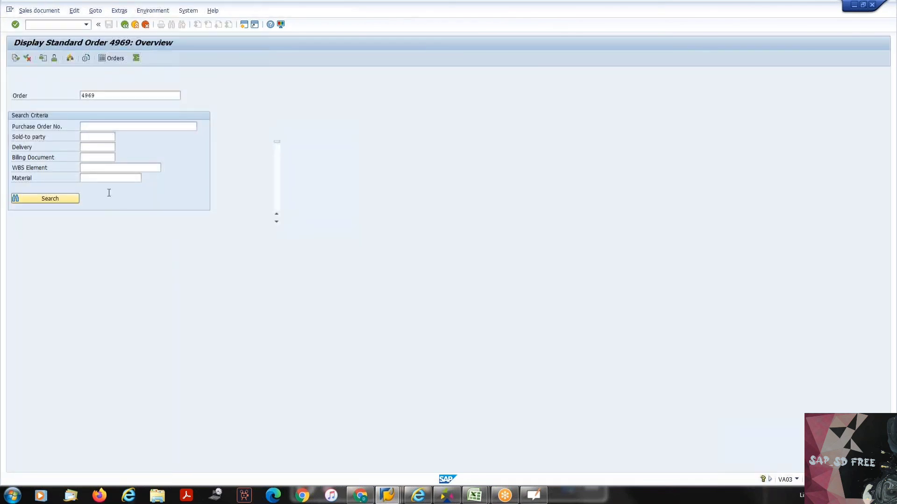
- Examine the delivery dates, confirmed quantities and schedule line category of item P-109 in the sales order
double_click(116, 260)
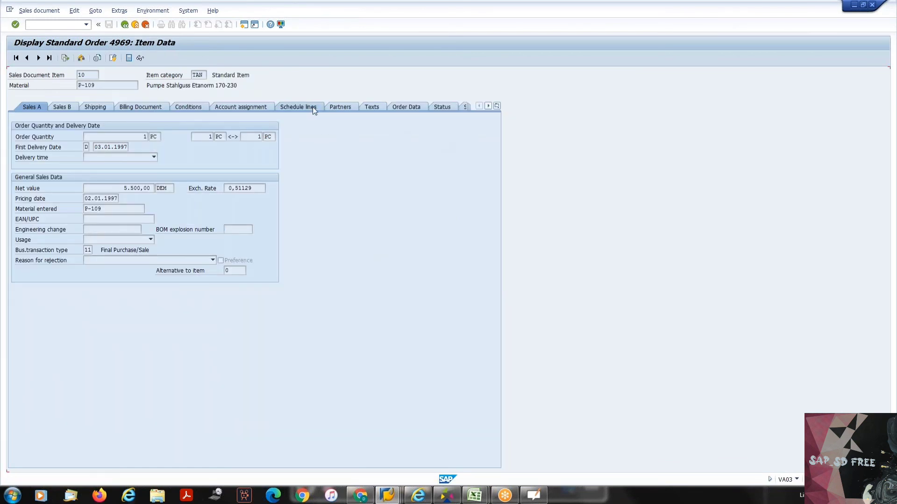
click(312, 106)
click(354, 178)
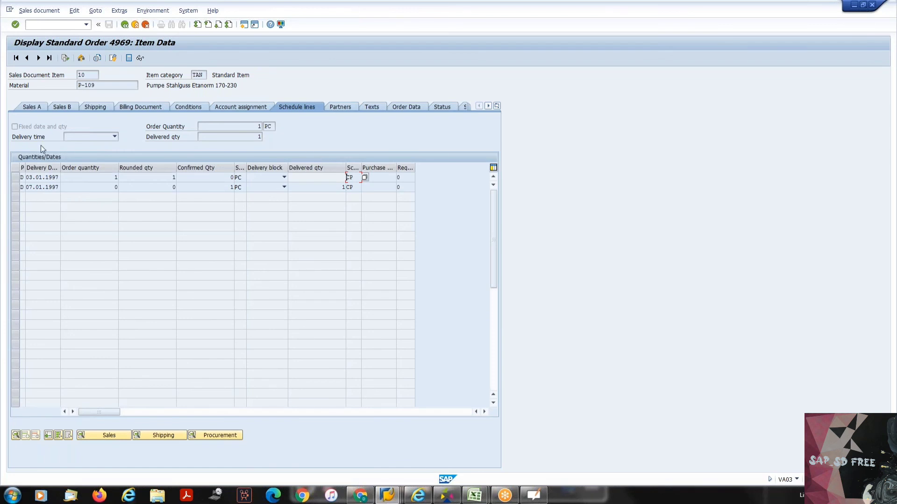
click(40, 178)
click(232, 178)
click(230, 187)
click(29, 186)
click(231, 187)
- Open the Define Schedule Line Categories activity from the IMG, and switch to the Item Categories sheet in Excel
key(alt+Tab)
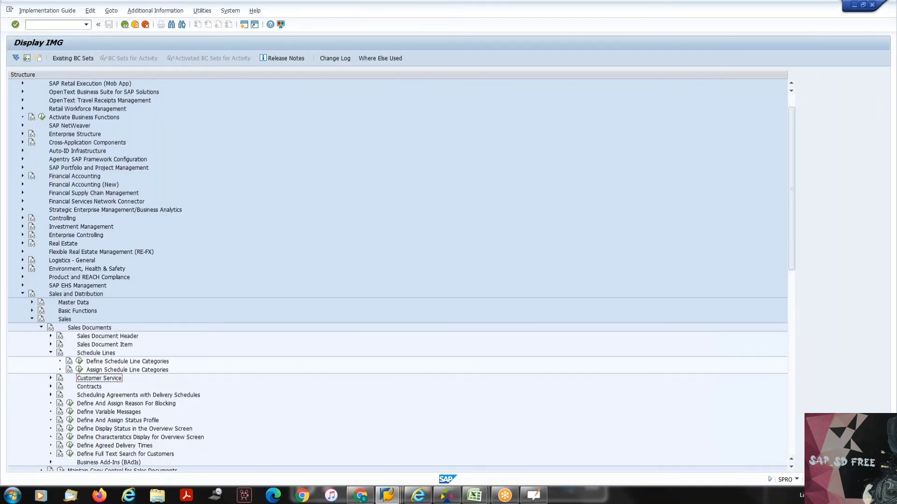
click(80, 361)
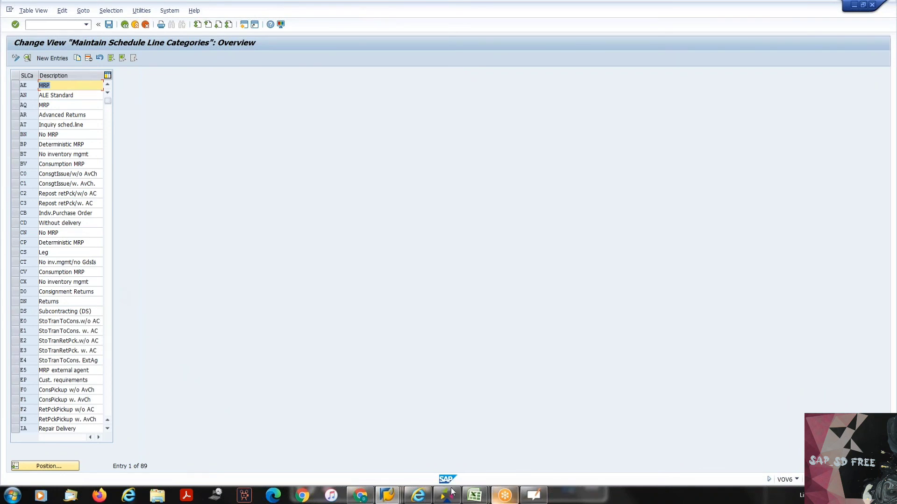
mouse_move(477, 498)
click(500, 444)
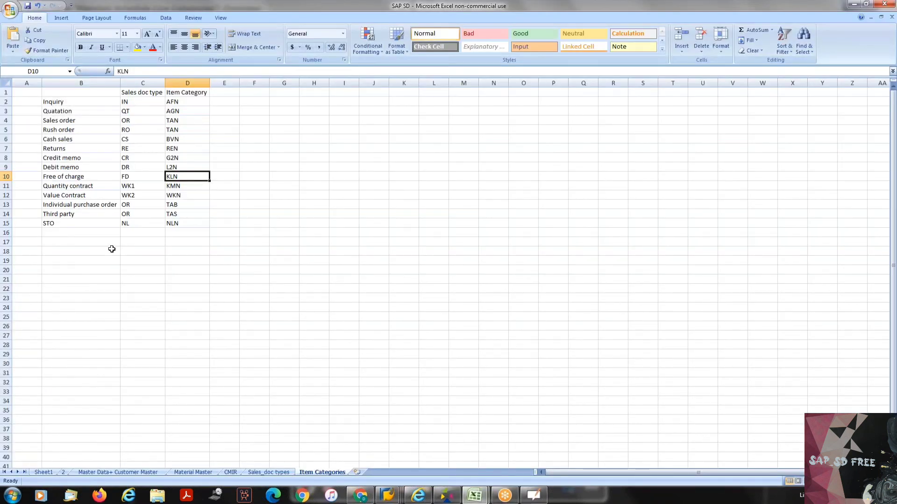
click(70, 102)
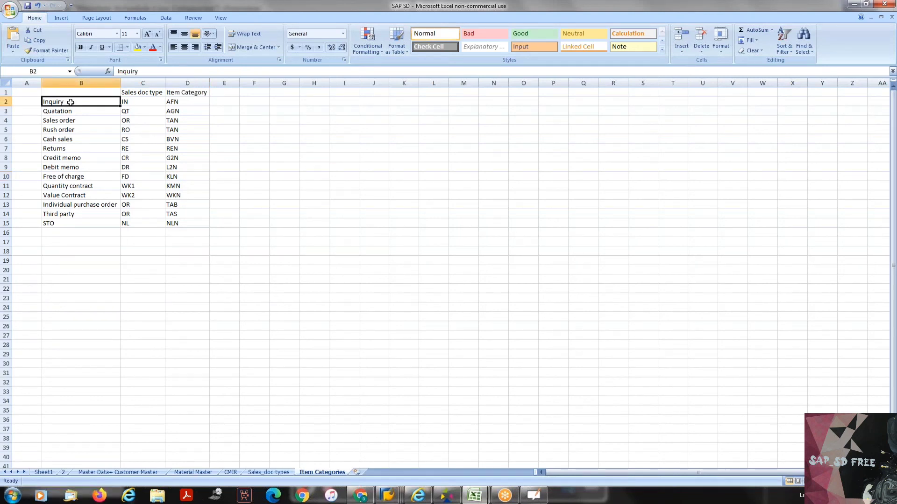
- Enter the column header "Schedule line Cat" in cell E1, next to Item Category
click(229, 91)
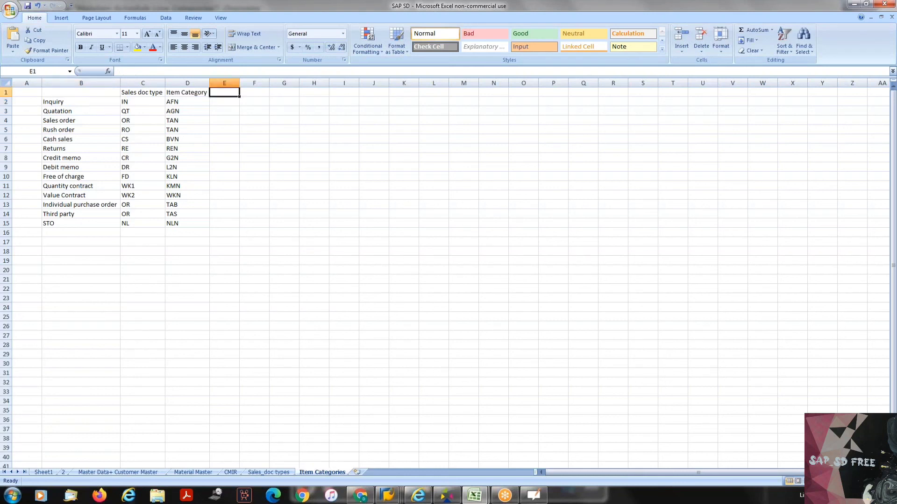
text(sCHEDULE)
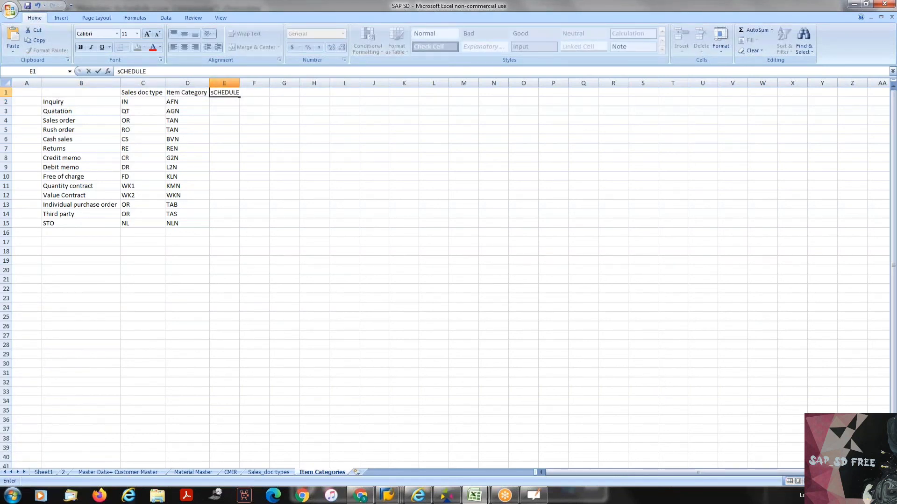
key(BackSpace)
key(BackSpace)
key(BackSpace)
key(BackSpace)
key(BackSpace)
key(BackSpace)
key(BackSpace)
text(CEDUL)
key(BackSpace)
key(BackSpace)
key(BackSpace)
key(BackSpace)
key(BackSpace)
key(BackSpace)
text(S)
text(hedule)
key(BackSpace)
text(ine Cat)
key(Return)
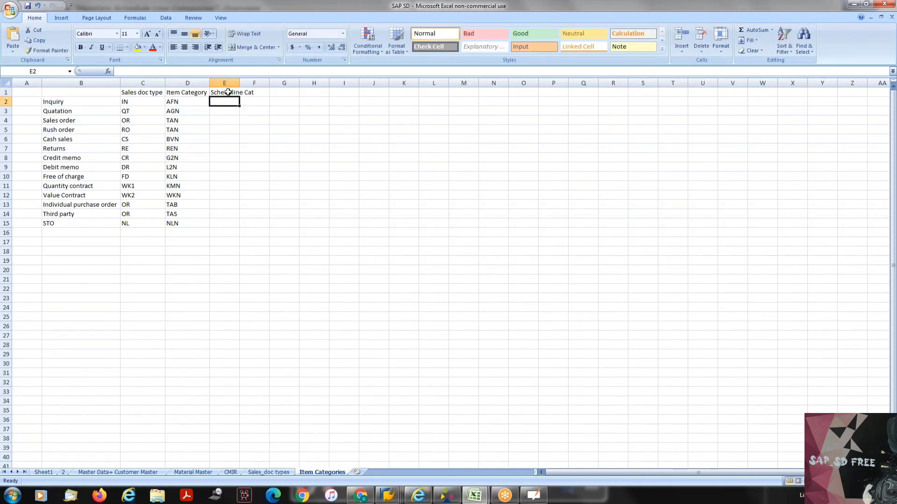
click(226, 93)
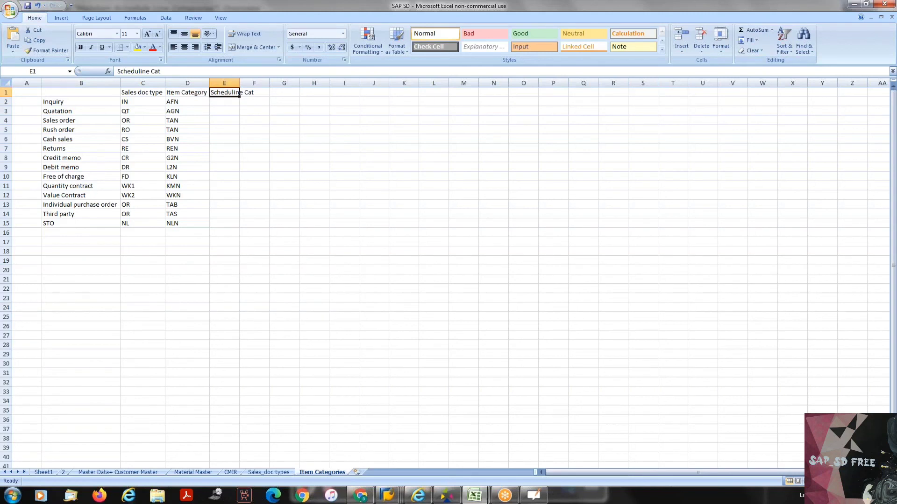
click(138, 71)
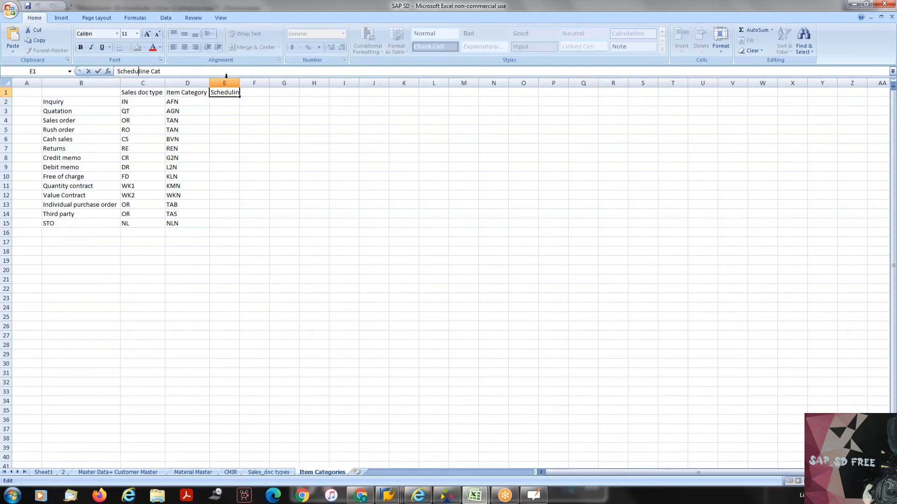
text(le)
key(Return)
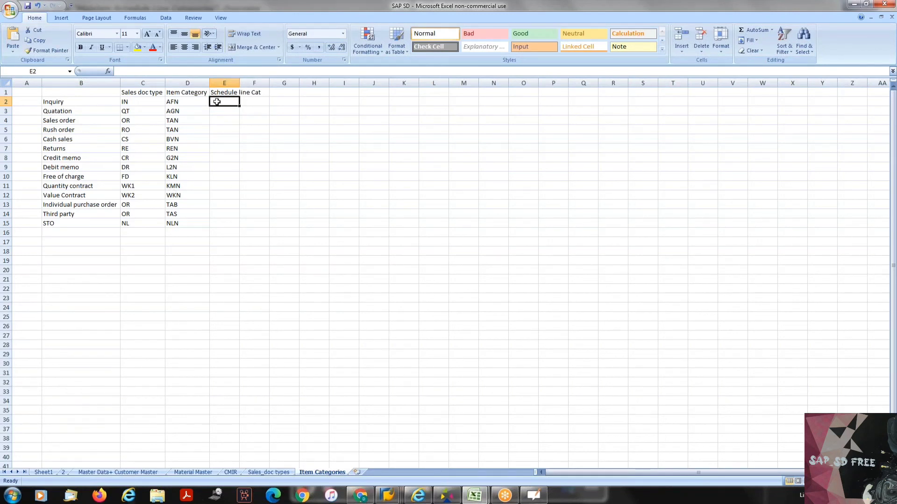
- Enter AT as the schedule line category for Inquiry and BT for Quatation
text(AT)
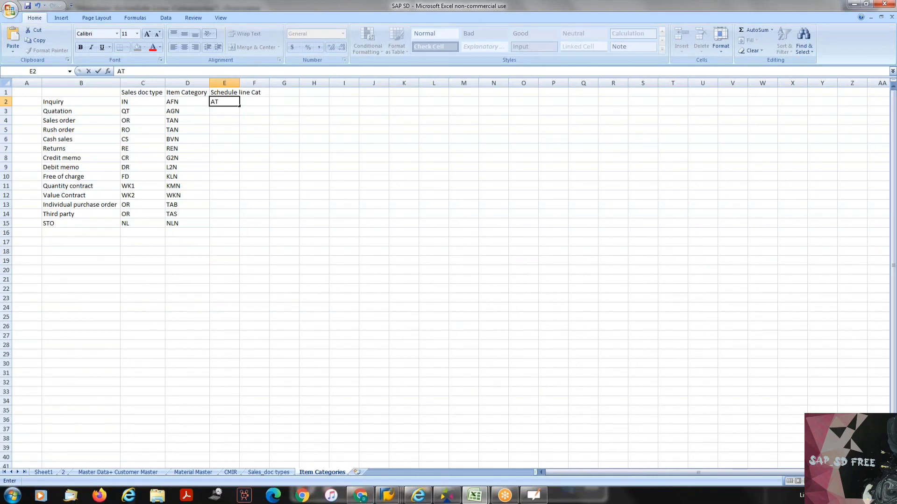
key(Return)
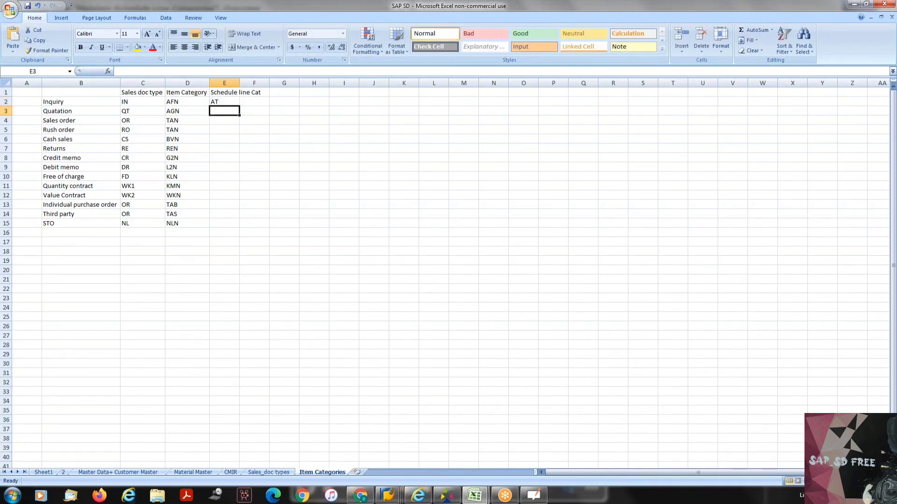
text(BT)
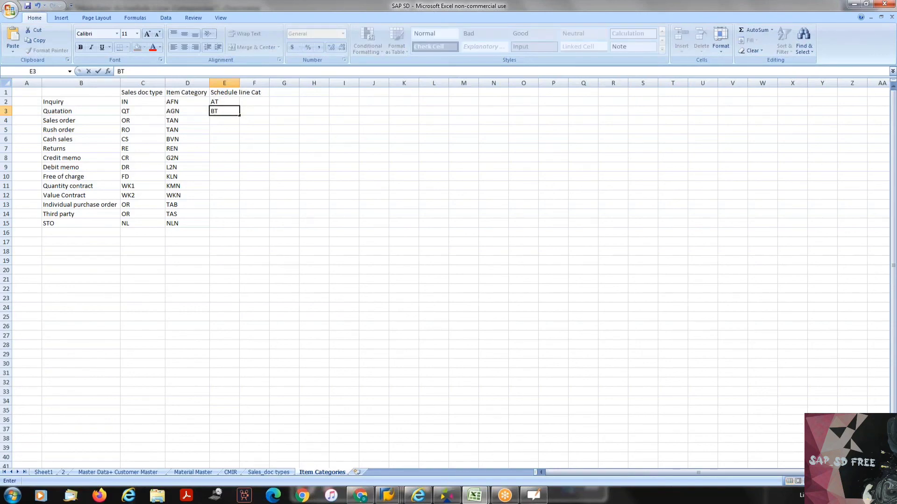
- Switch back to SAP, display the saved quotation with /nva23, and check the schedule line category of item P-109
key(alt+Tab)
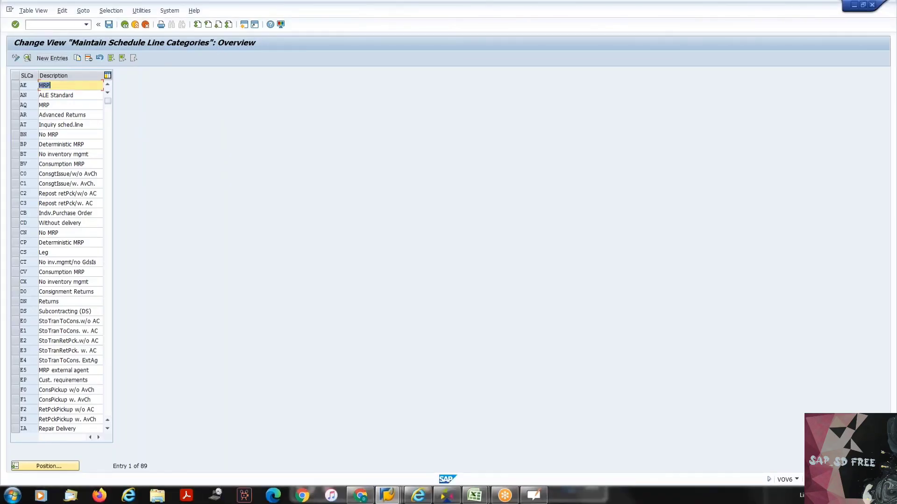
click(40, 25)
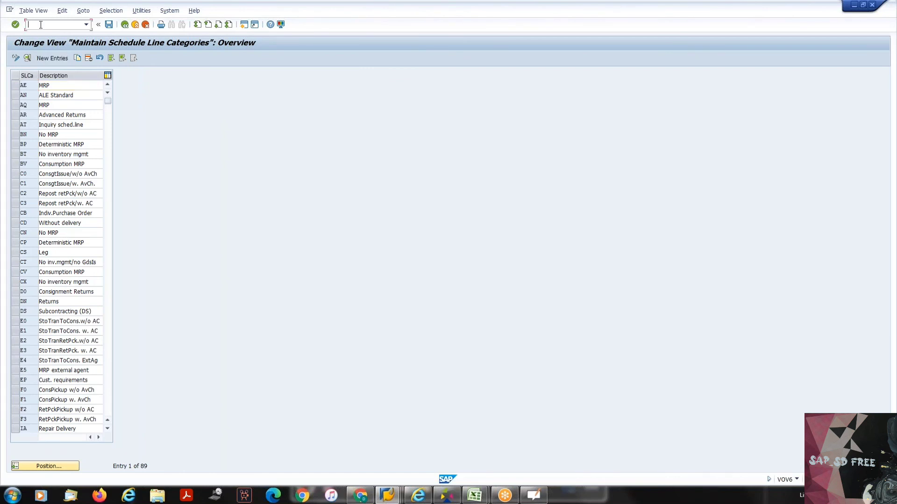
text(/nva23)
key(Return)
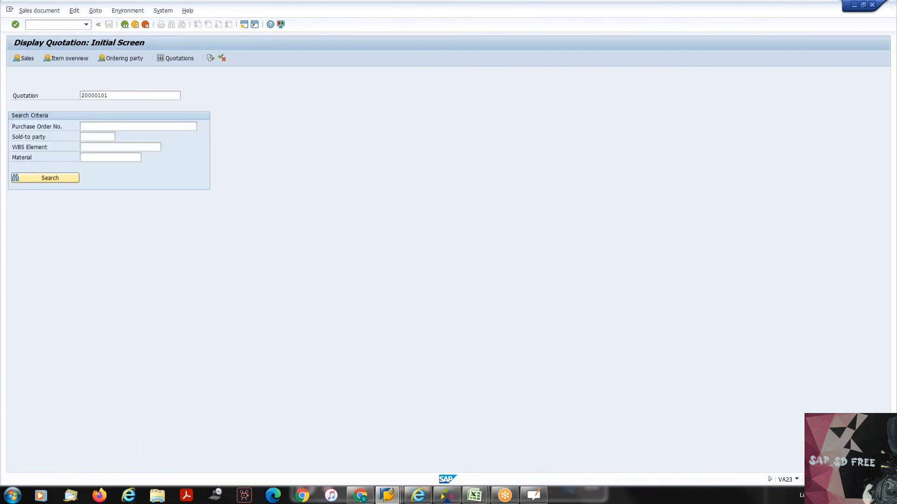
key(Return)
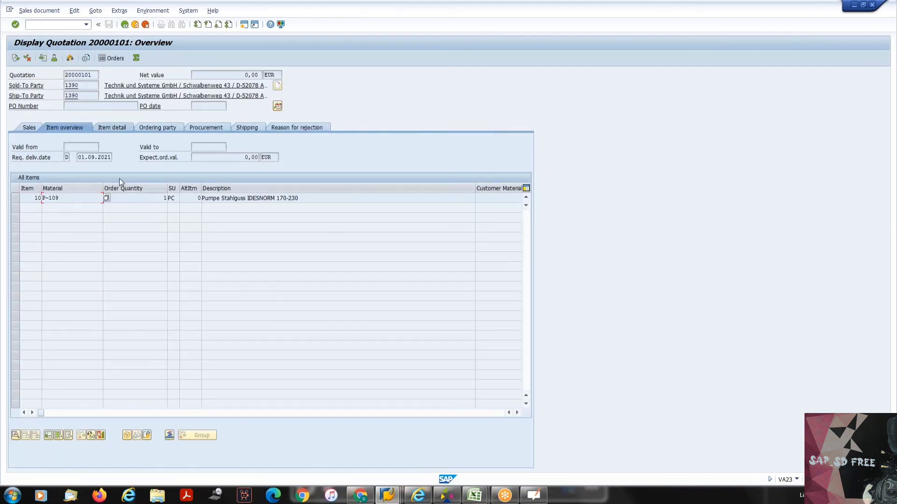
double_click(119, 201)
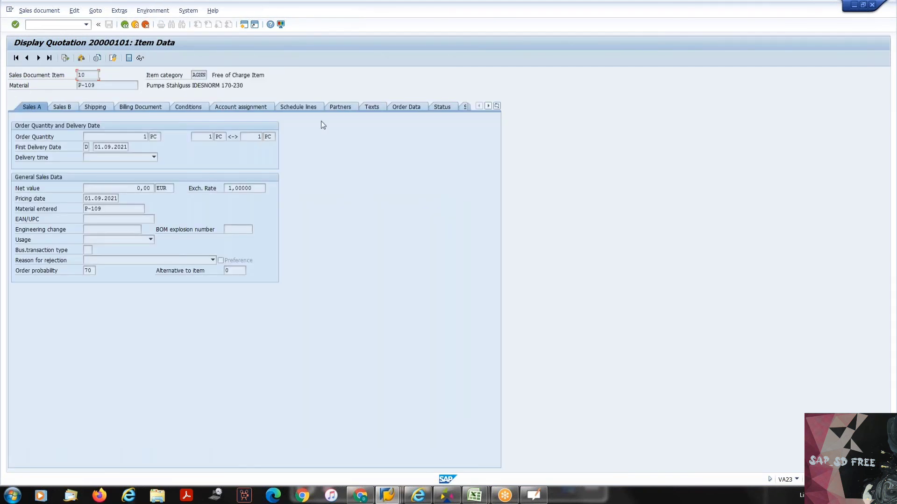
click(317, 107)
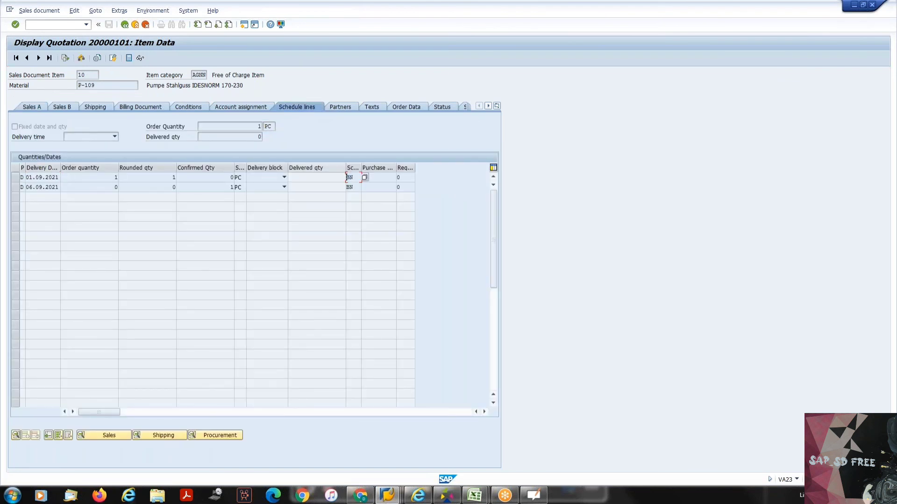
- Switch back to Excel, set the Quatation schedule line category to BN, and enter CP/CN for Sales order
key(alt+Tab)
key(BackSpace)
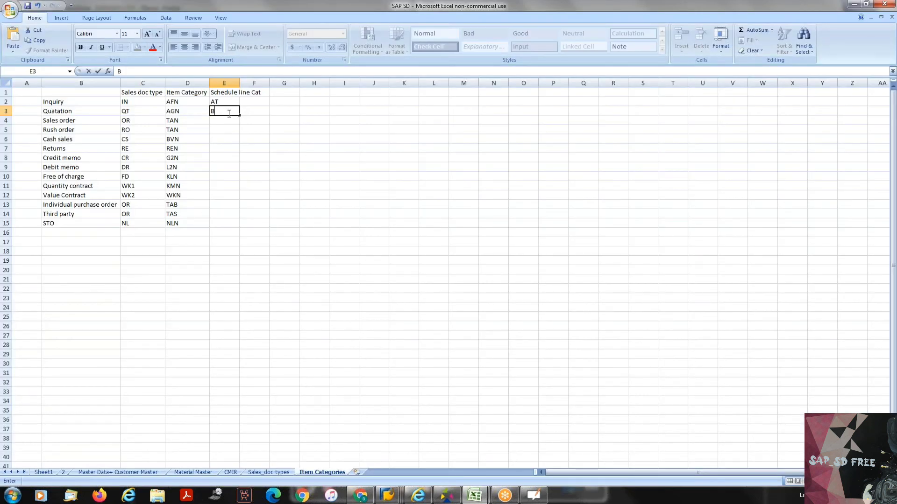
text(N)
key(Return)
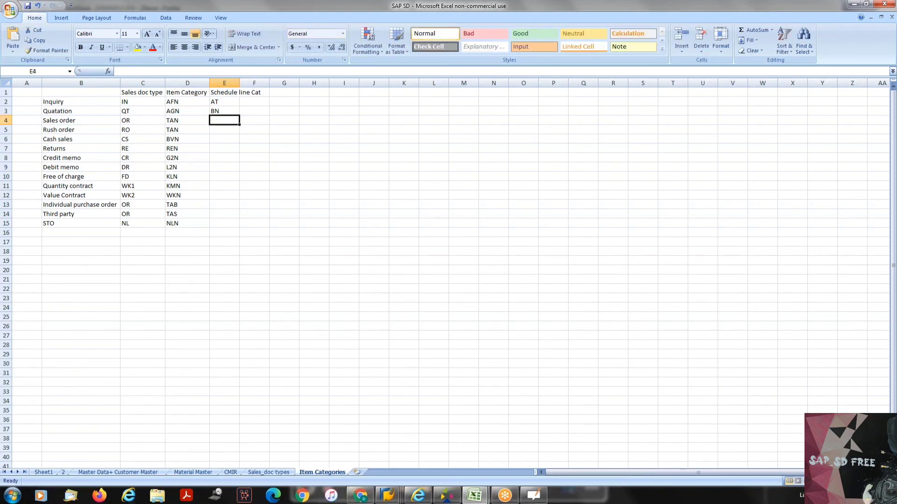
text(C)
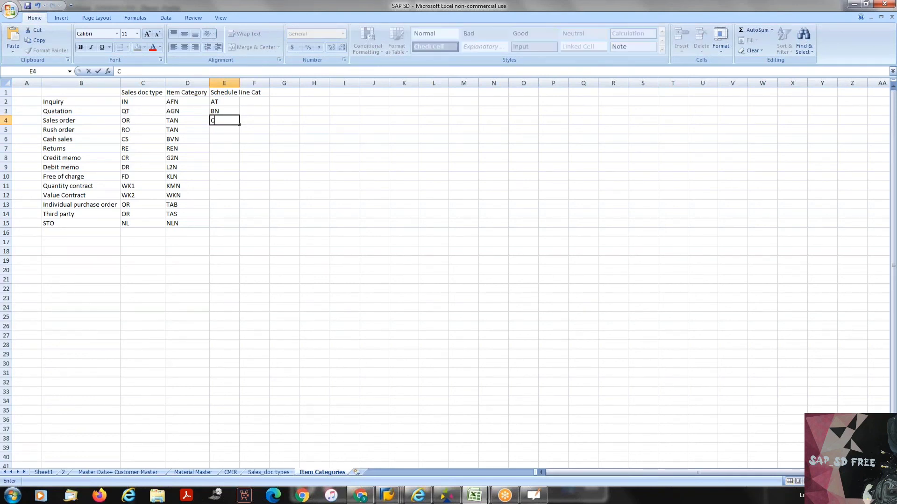
text(P/CN)
key(Return)
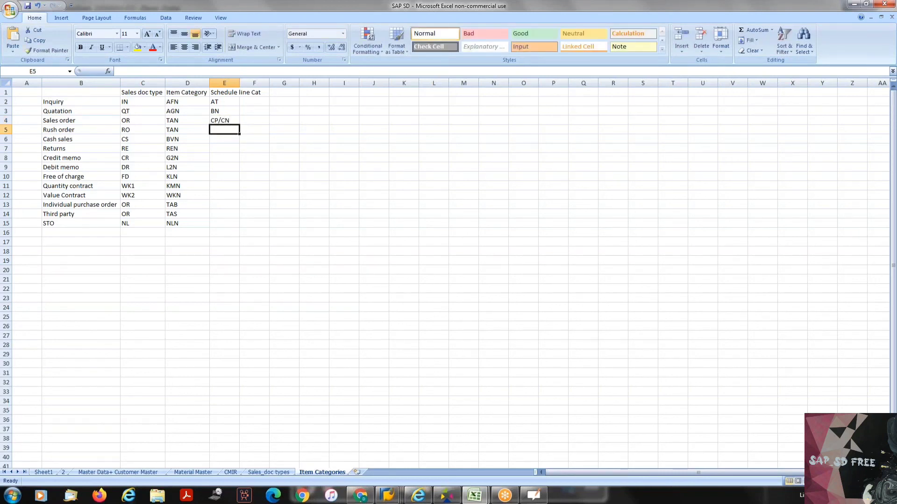
- Enter DN as the schedule line category for Returns and NN/NR for STO
click(223, 148)
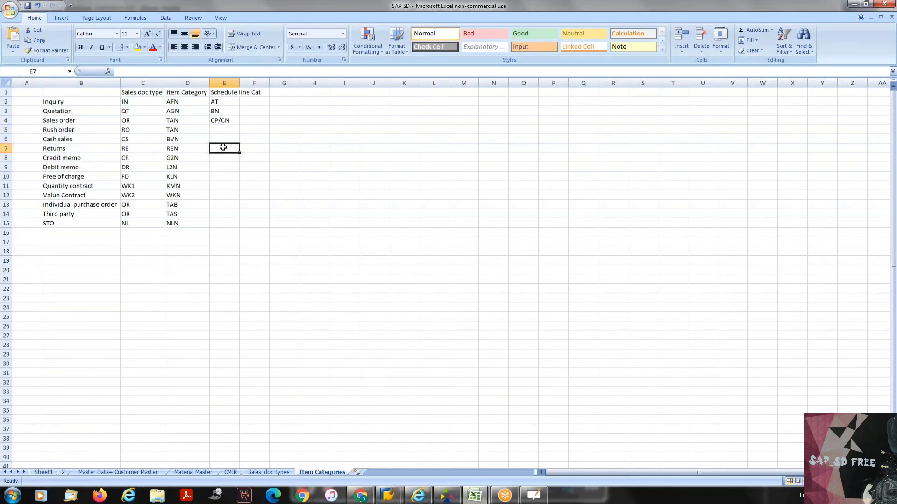
text(DN)
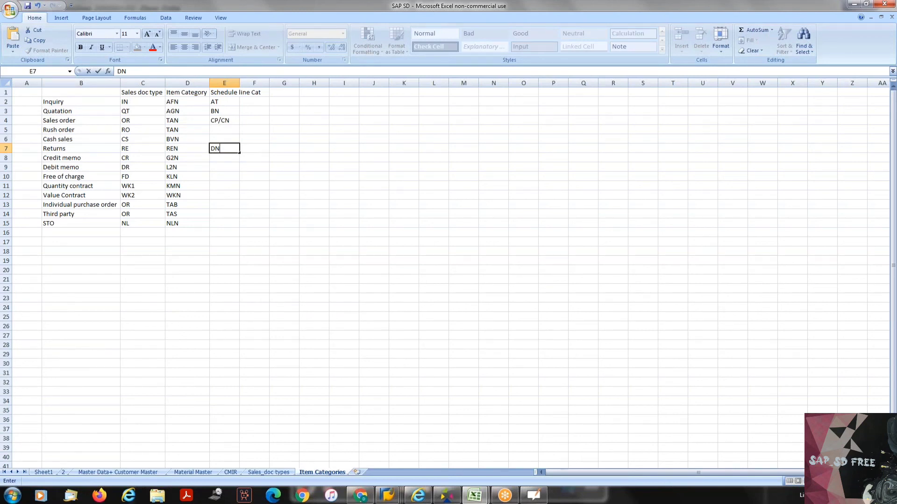
key(Return)
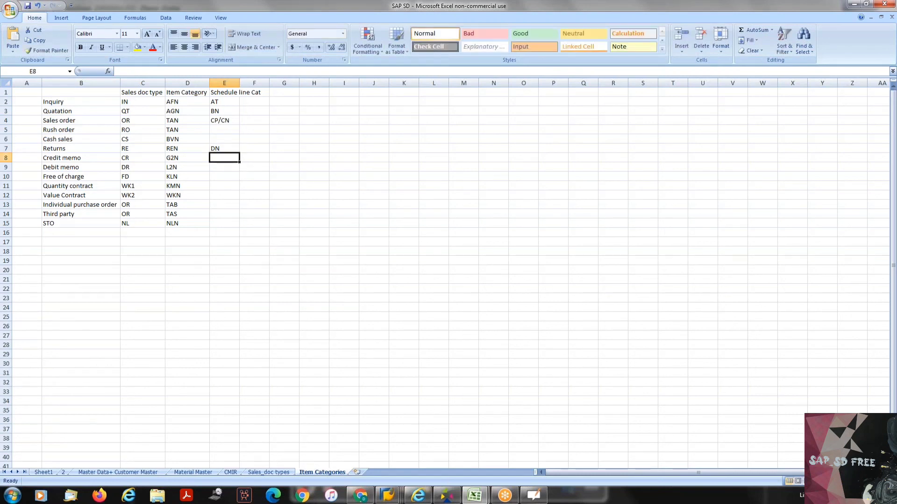
click(229, 225)
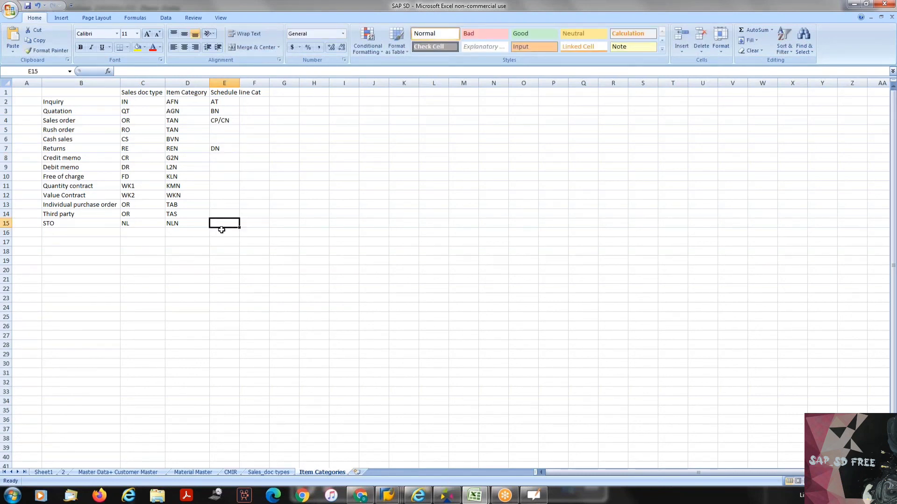
text(NN/)
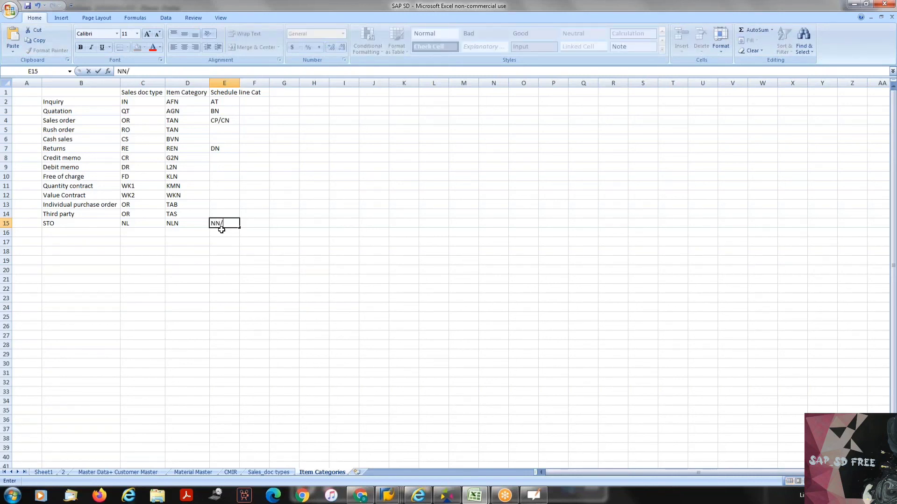
text(NR)
key(Up)
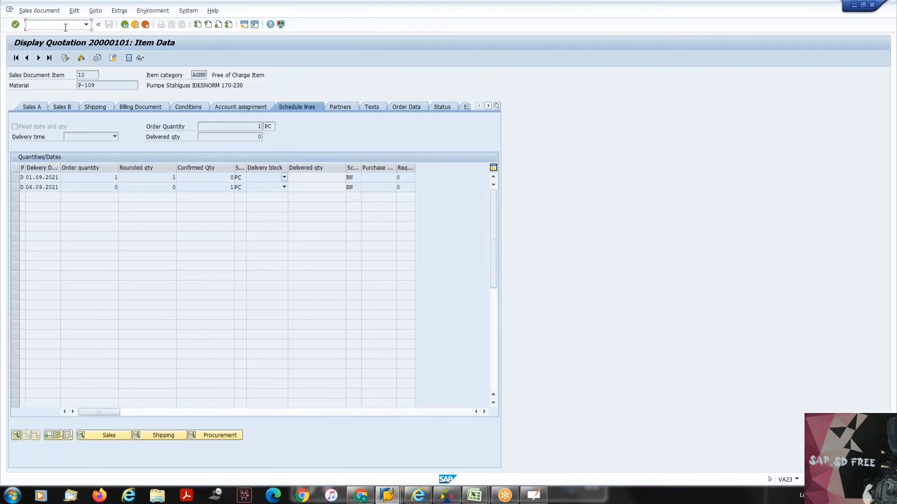
- Switch to SAP and open the Assign Schedule Line Categories view with /nvov5
text(/nvov5)
key(Return)
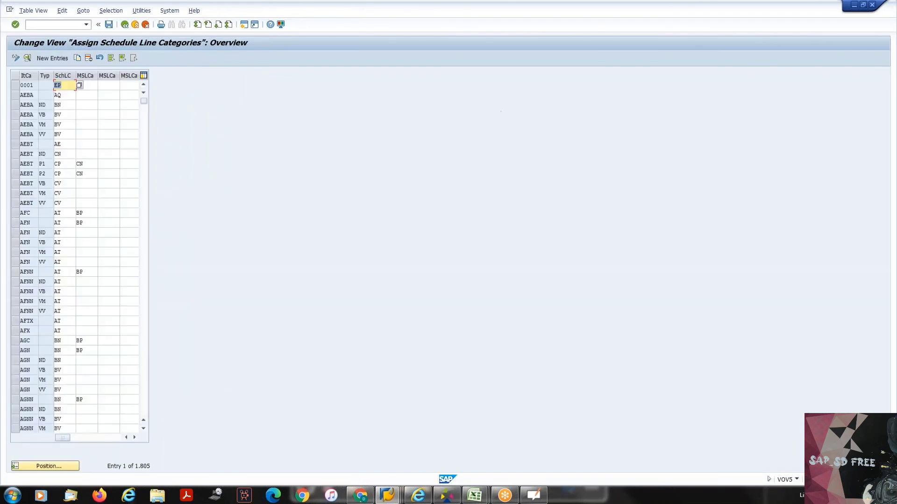
- Open Maintain Schedule Line Categories with /nvov6, position the list at CS, and review the details of CS
click(64, 26)
text(/nvov6)
key(Return)
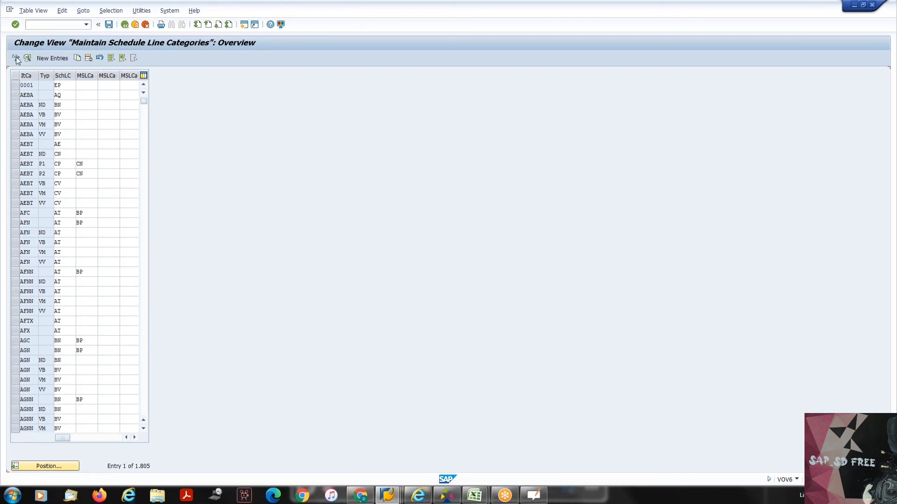
click(47, 467)
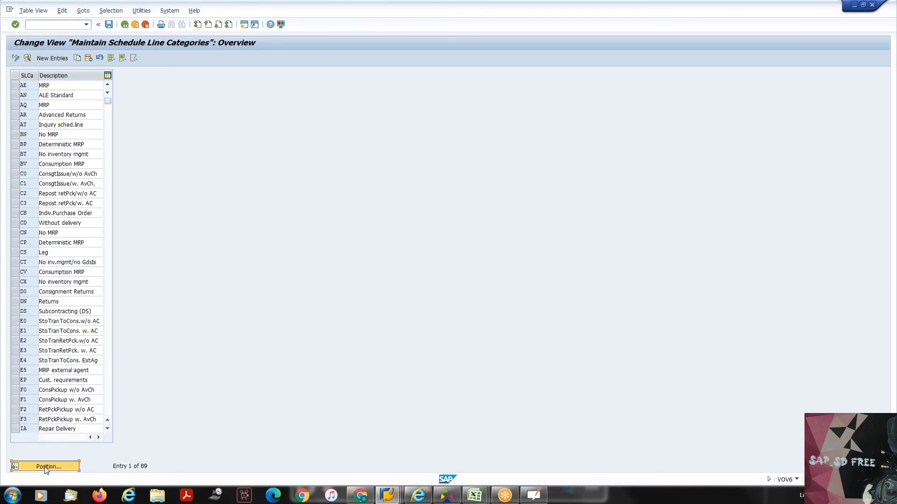
key(Return)
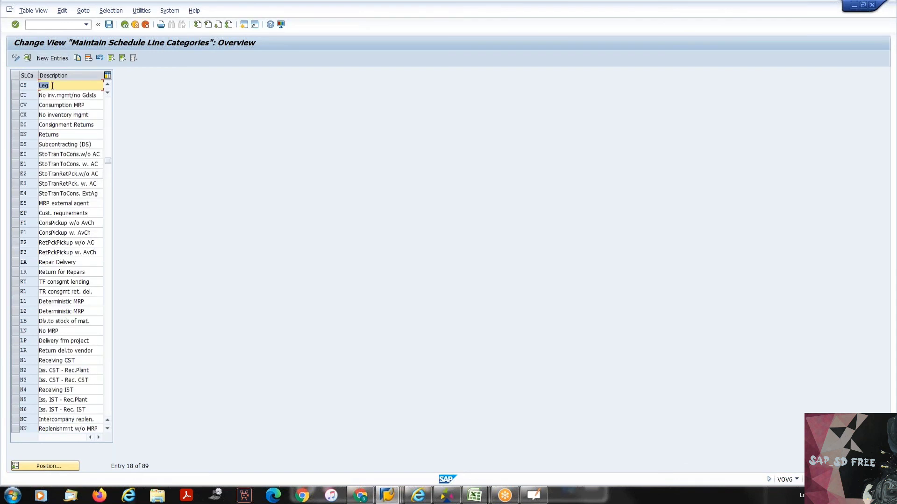
double_click(52, 85)
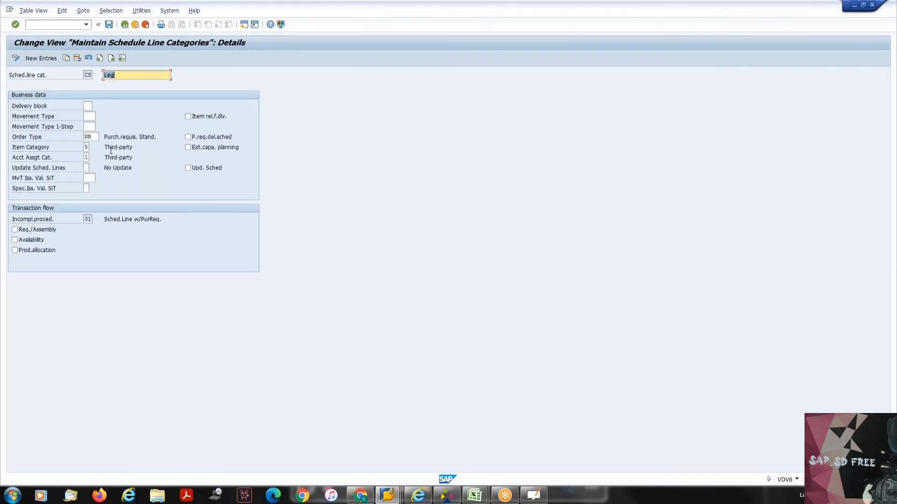
key(F3)
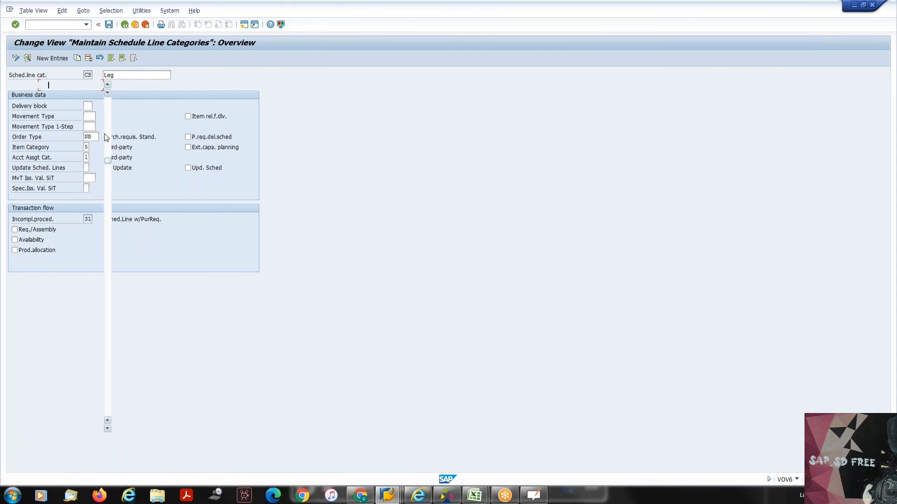
- Switch to Excel and enter CS as the schedule line category for Third party and CB for Individual purchase order
key(alt+Tab)
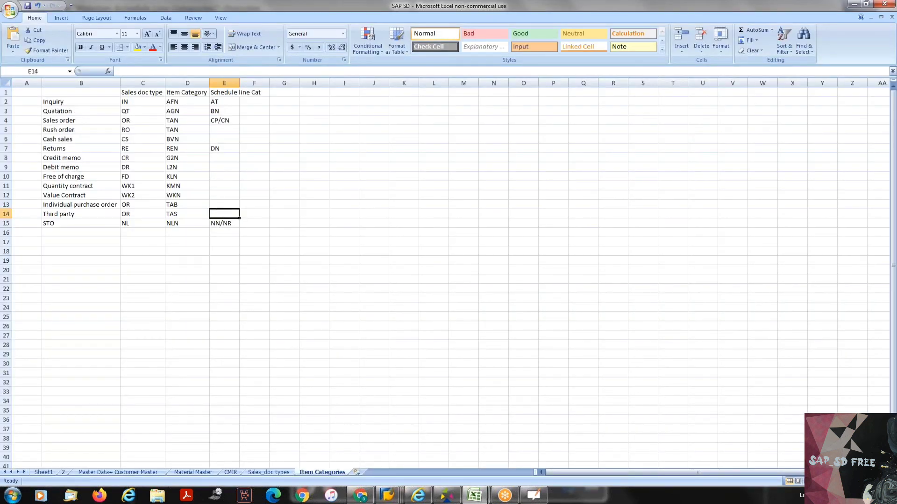
text(CS)
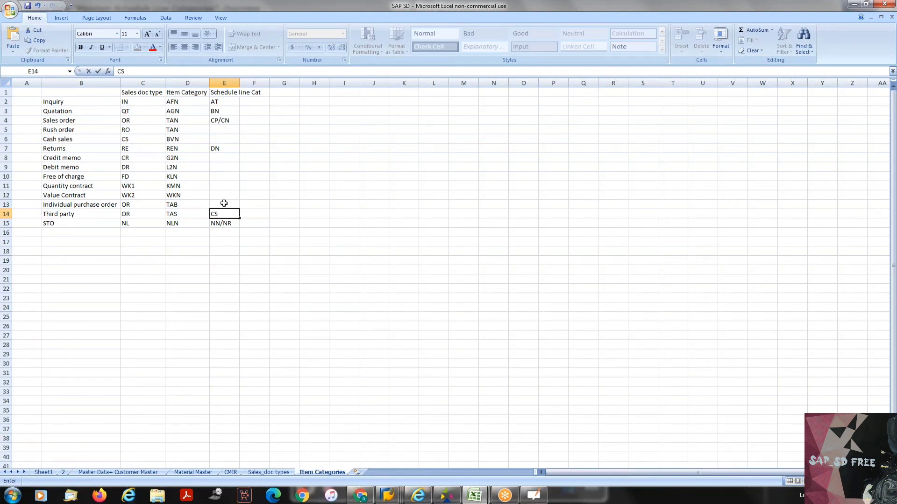
click(224, 204)
text(CB)
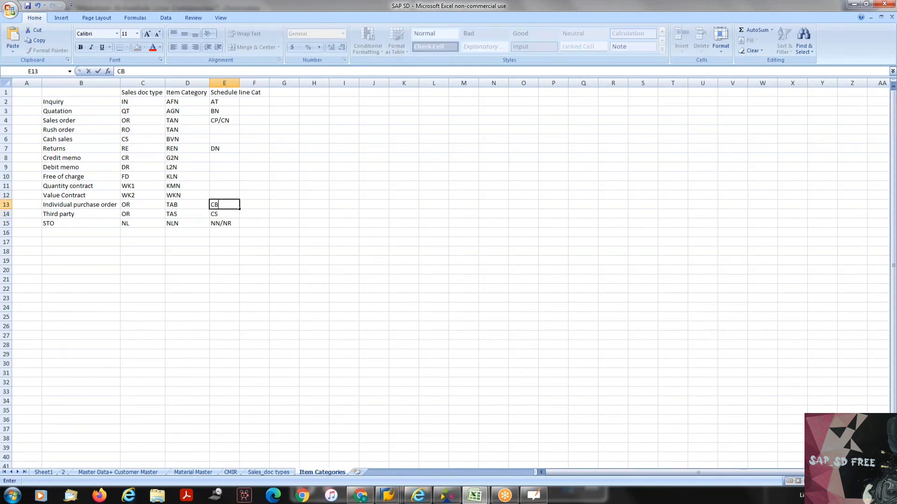
- Check the Indiv.Purchase Order entry CB in SAP's category list, and return to the Sales order entry CP/CN in Excel
key(alt+Tab)
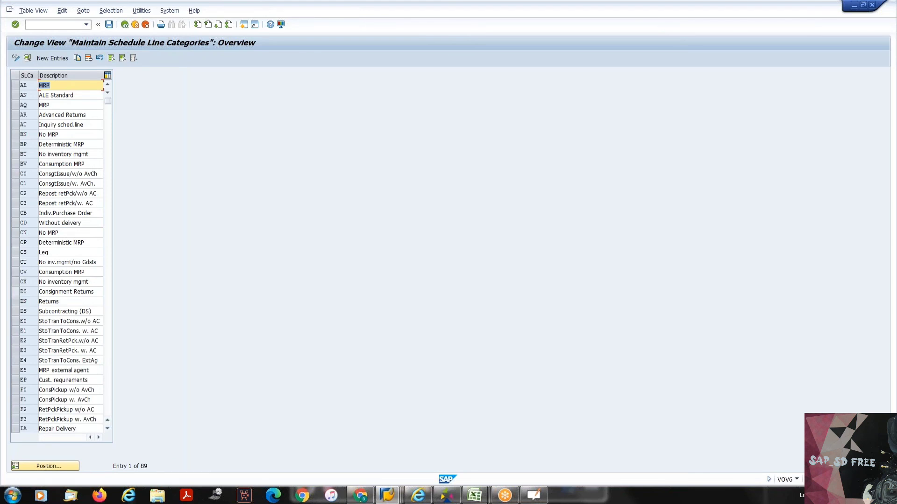
click(69, 213)
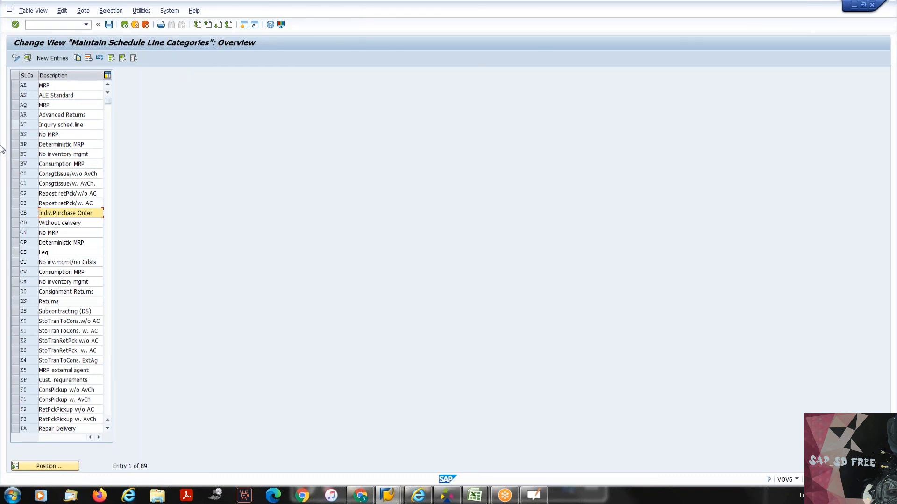
key(alt+Tab)
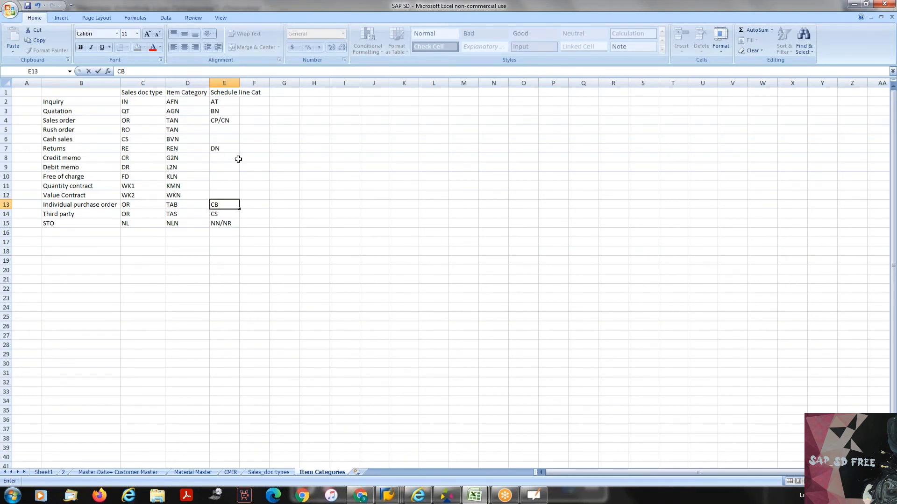
key(alt+Tab)
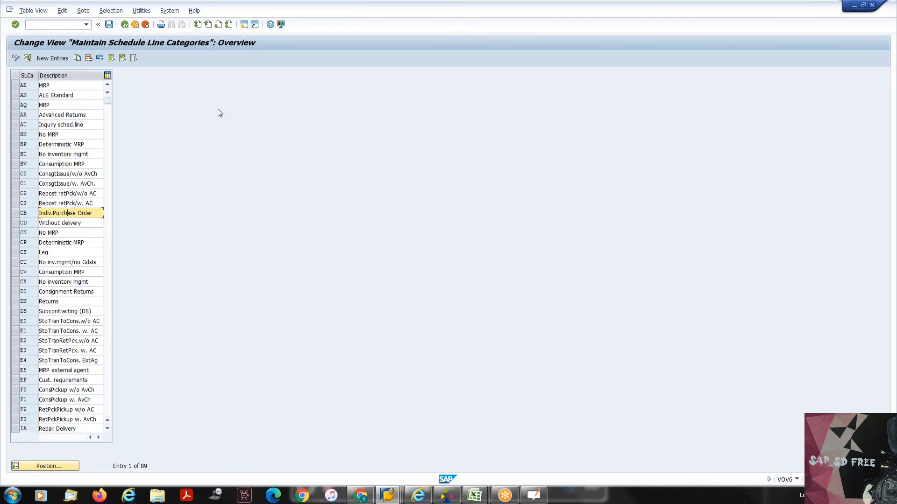
key(alt+Tab)
click(225, 121)
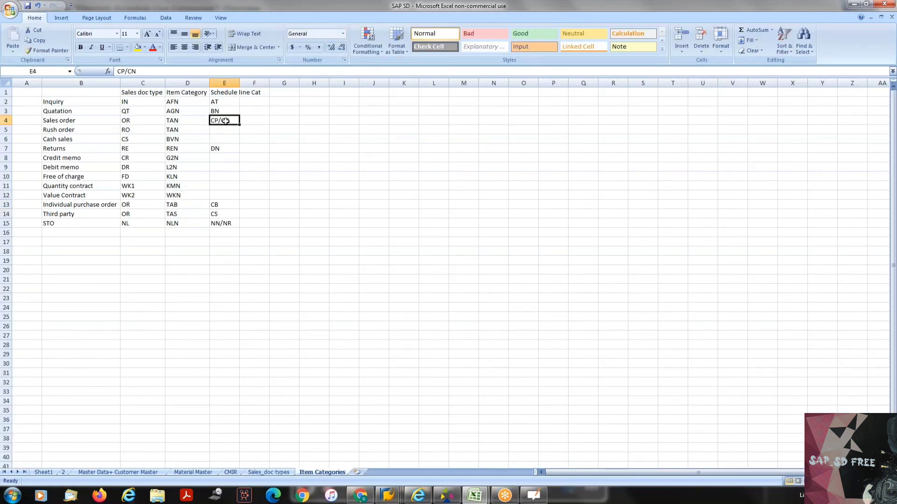
- Switch to SAP, position the schedule line category list at CP, and review the details of the neighbouring category CN
key(alt+Tab)
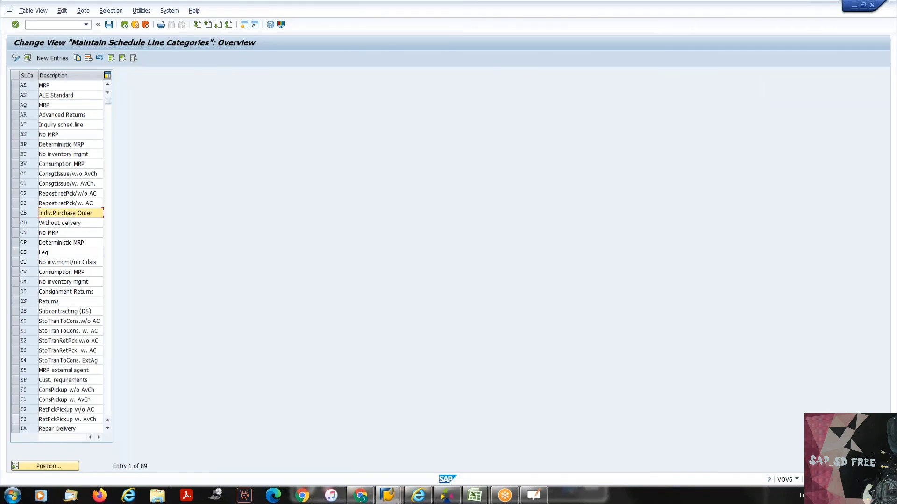
click(20, 466)
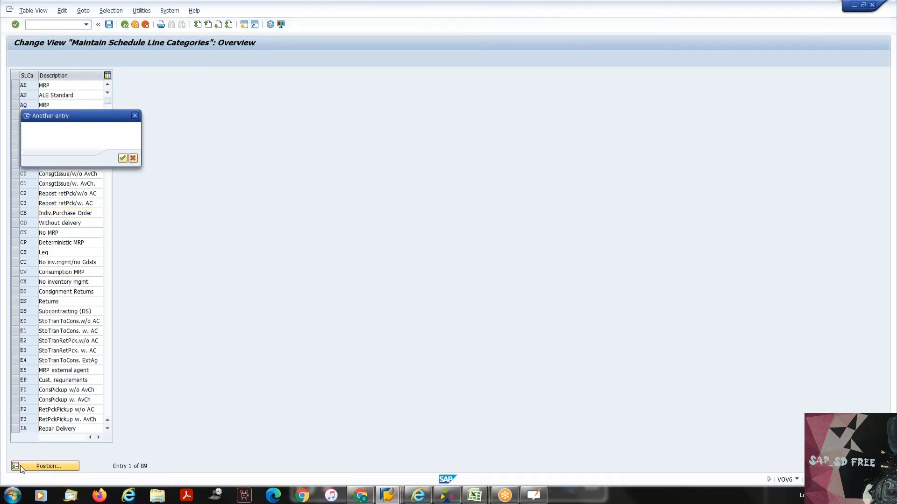
text(cp)
key(Return)
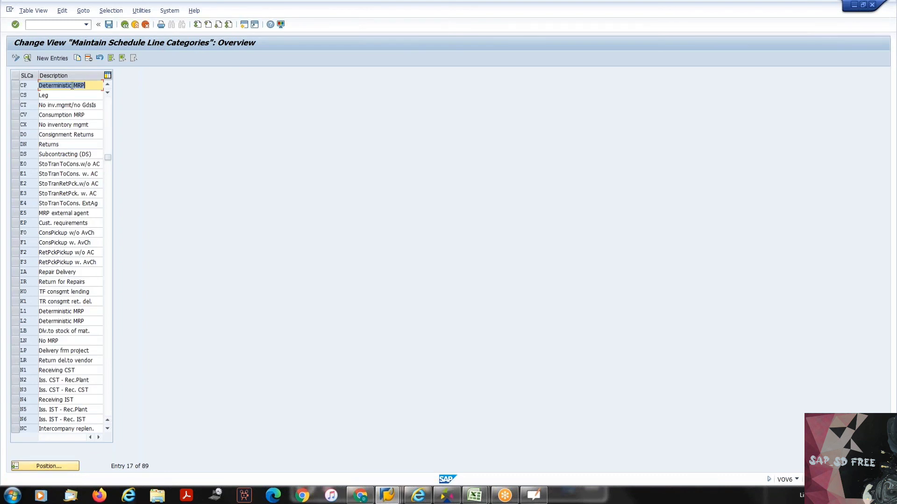
click(113, 81)
click(108, 84)
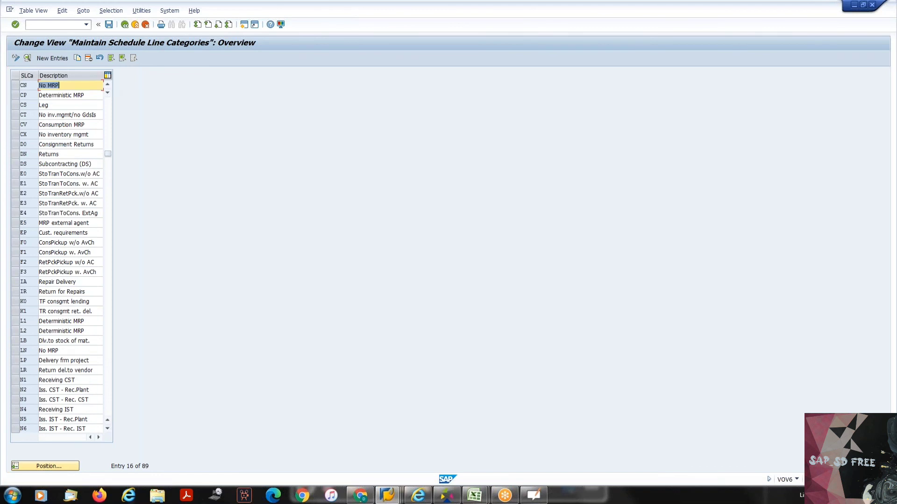
double_click(50, 86)
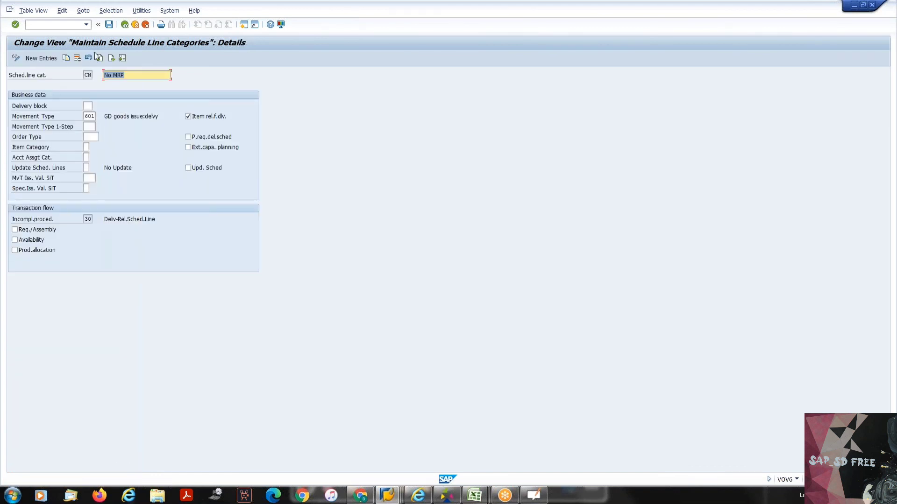
click(124, 24)
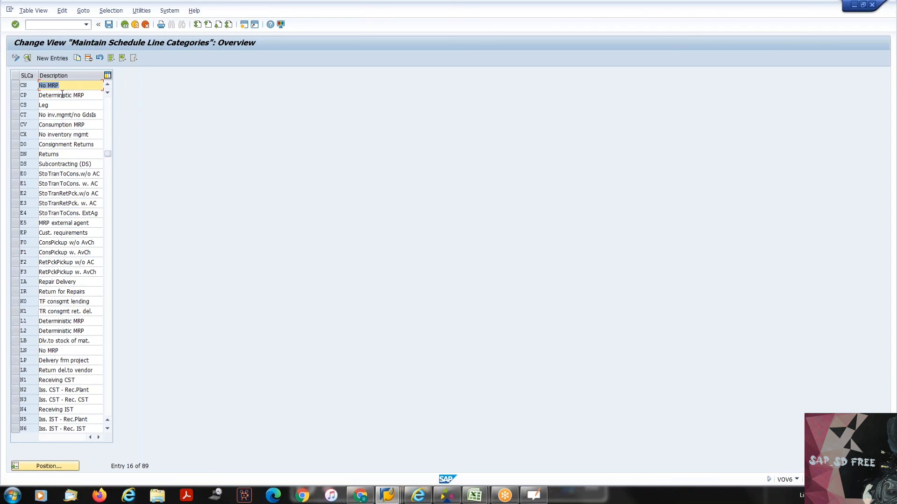
- Review the details and possible delivery blocks of schedule line category CP, and switch to the standard order's schedule lines
double_click(62, 94)
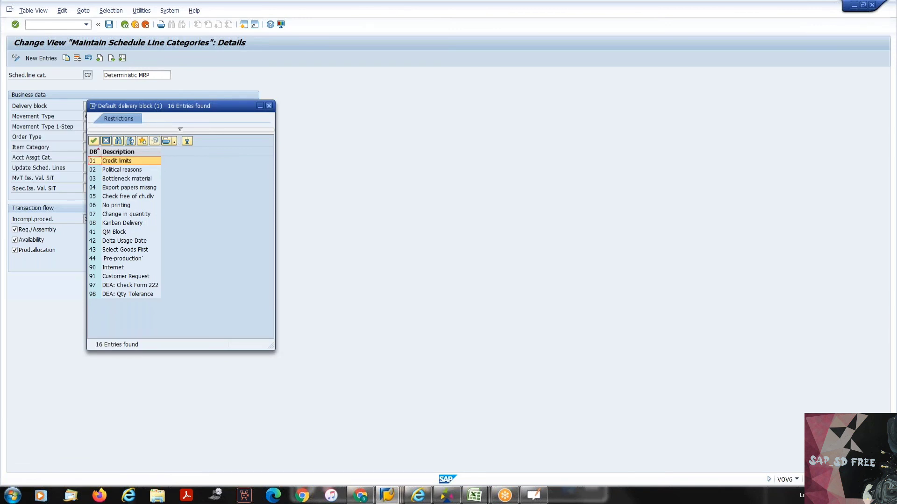
click(269, 106)
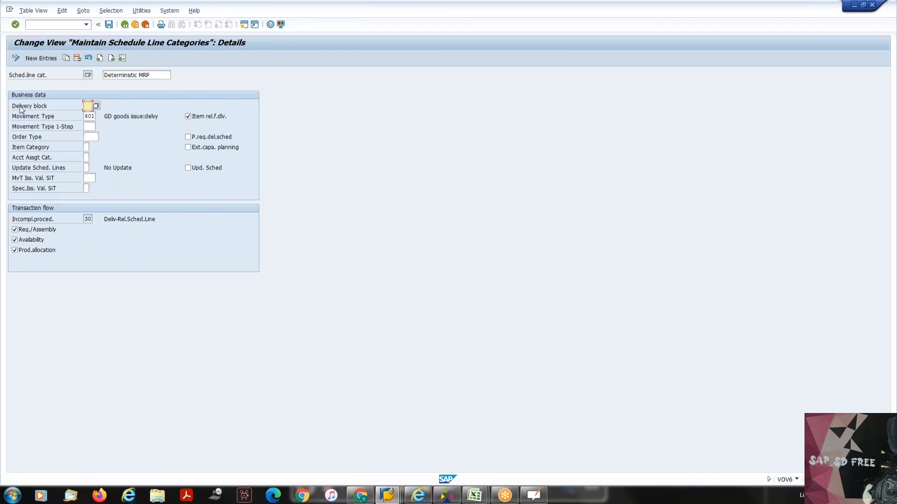
drag(12, 106, 64, 107)
click(63, 103)
mouse_move(387, 498)
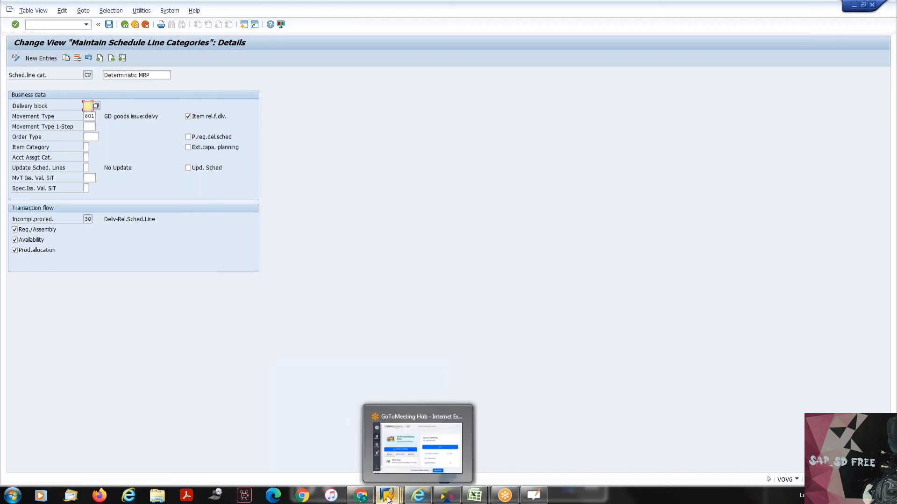
click(385, 446)
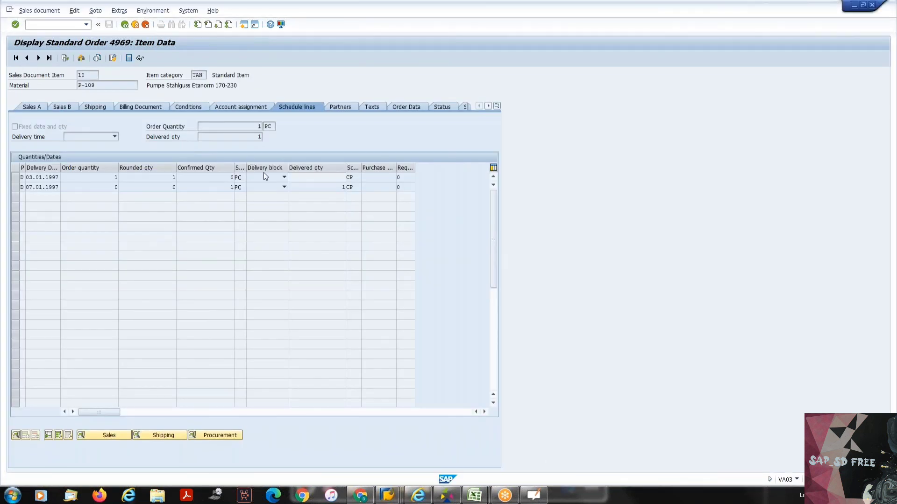
- Review the delivery block options on the standard order's first schedule line, comparing them with the delivery block field of schedule line category CP
click(264, 178)
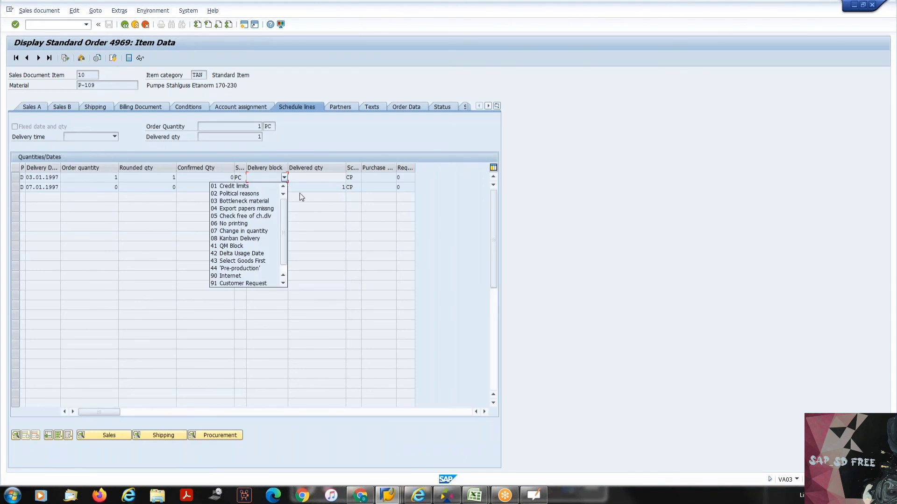
click(299, 193)
click(268, 178)
key(Escape)
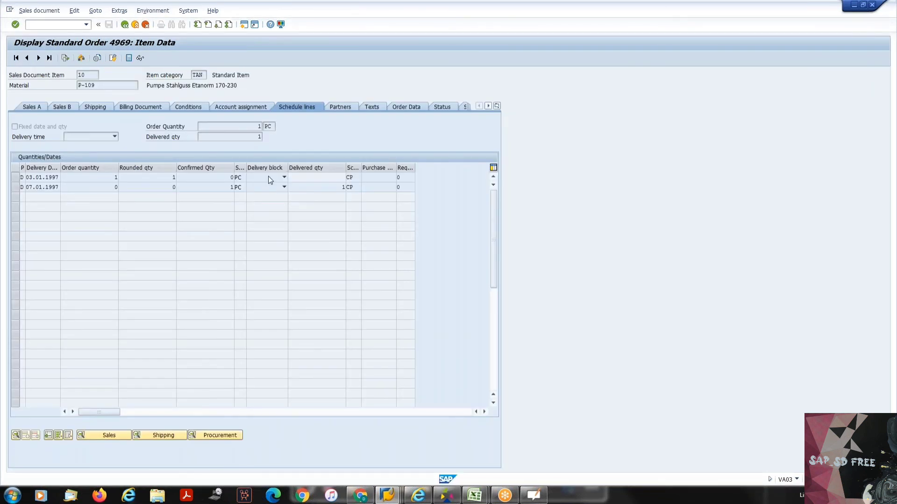
click(269, 178)
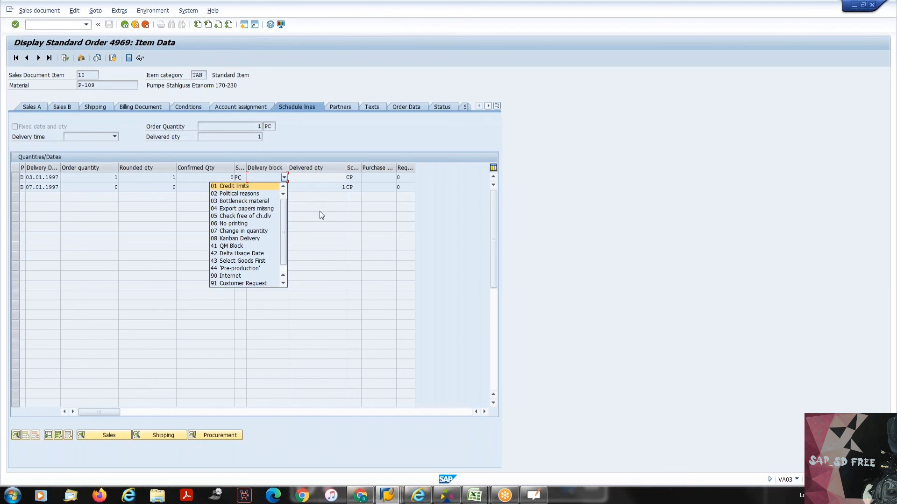
key(Escape)
key(alt+Tab)
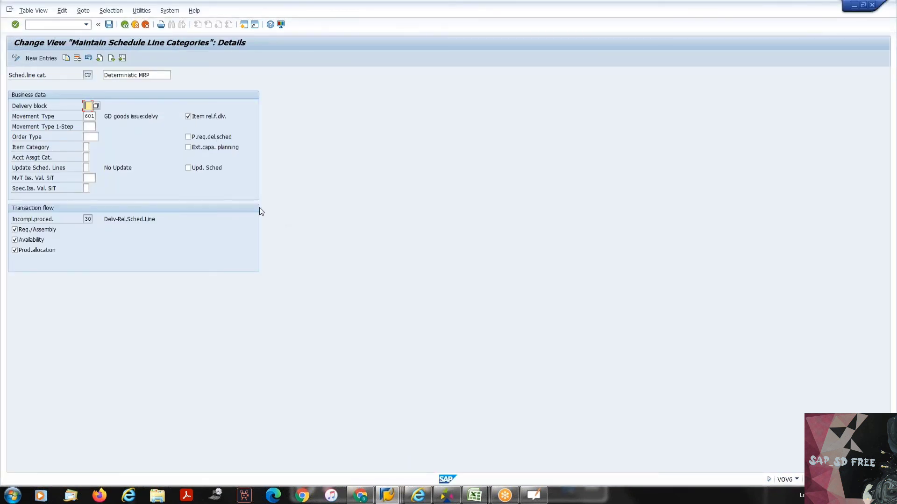
- Examine the movement type and its description for schedule line category CP, and return to the category list
click(87, 117)
double_click(96, 116)
click(99, 115)
drag(114, 116, 157, 115)
click(155, 114)
click(124, 28)
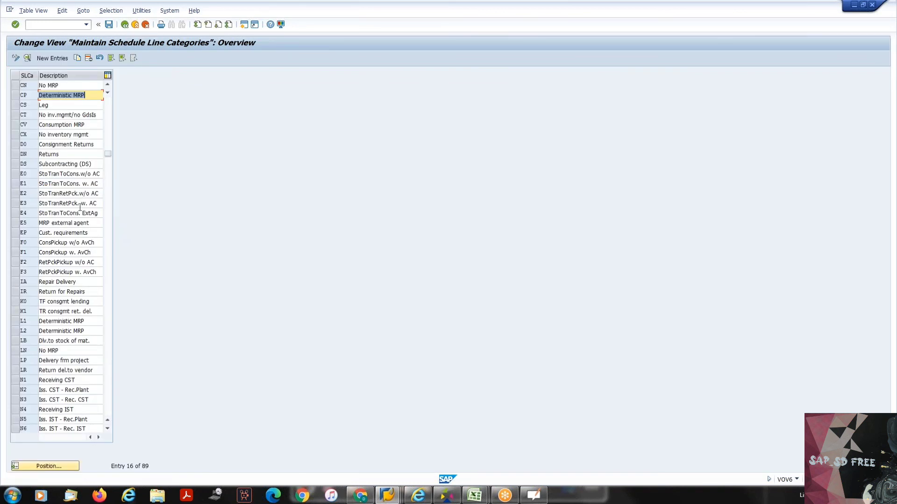
- Review the details of schedule line category CS, and return to the category list
click(81, 108)
double_click(81, 108)
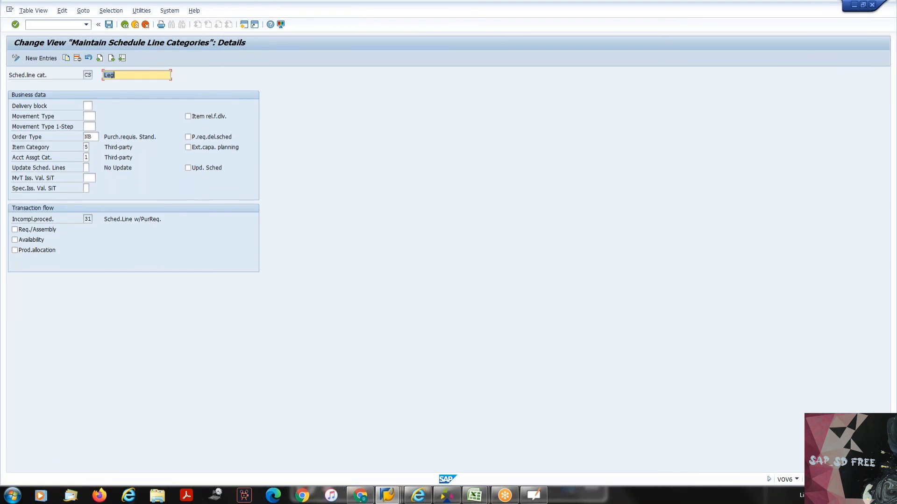
click(125, 25)
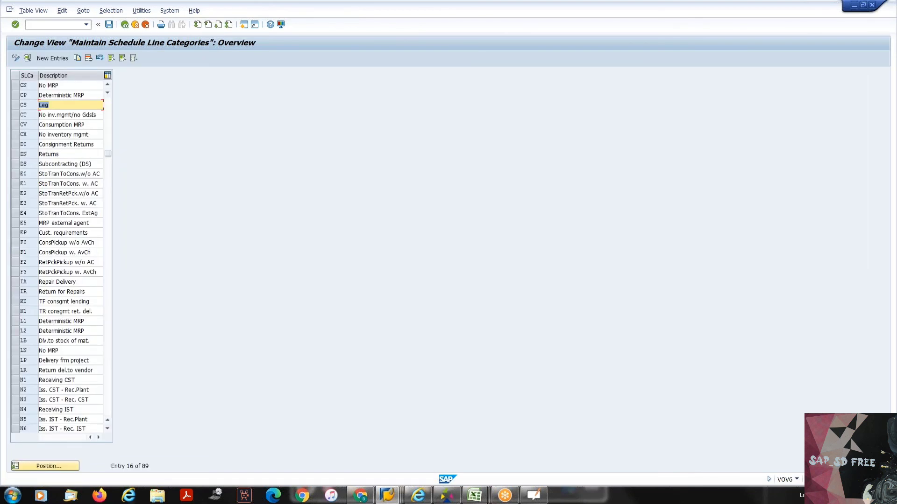
- Locate consignment issue category C1 in the schedule line category list, review its movement type, and return to the list
click(48, 465)
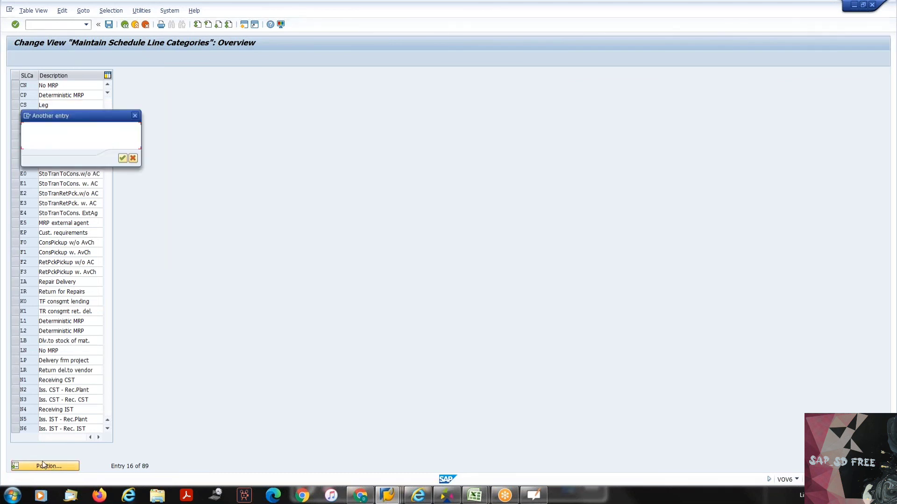
text(c1)
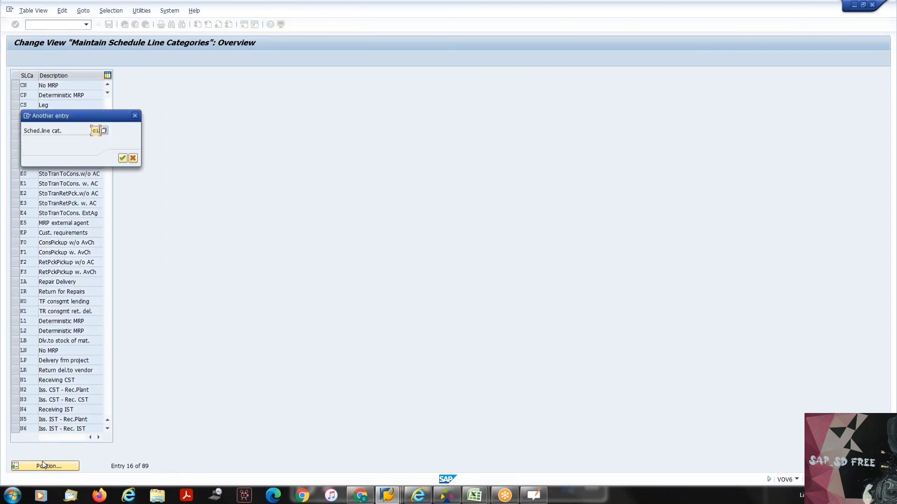
click(122, 158)
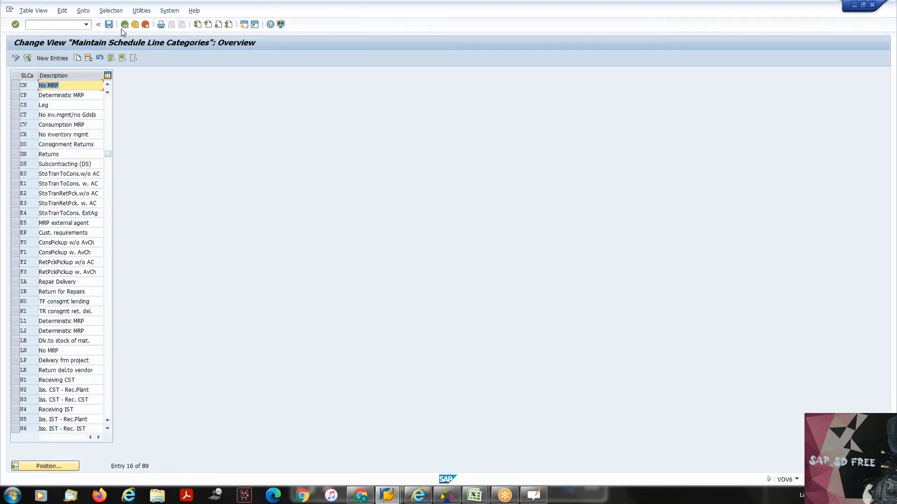
click(111, 315)
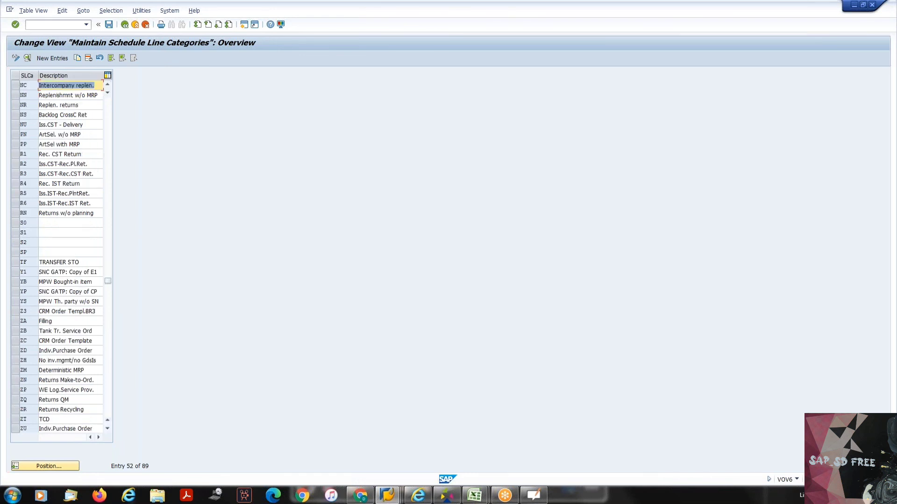
click(109, 110)
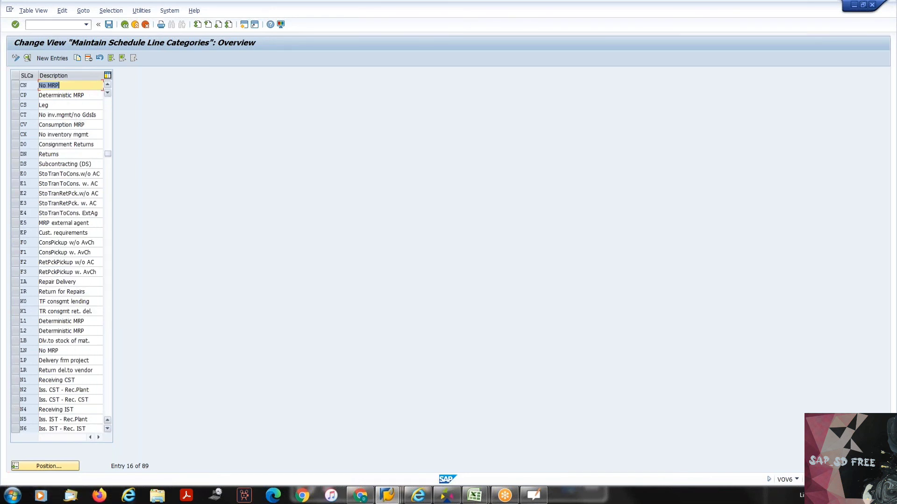
click(110, 109)
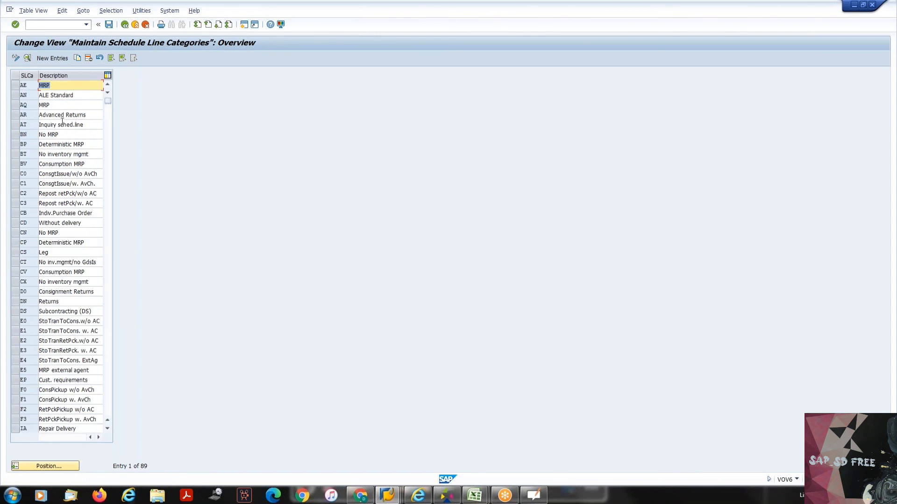
double_click(59, 184)
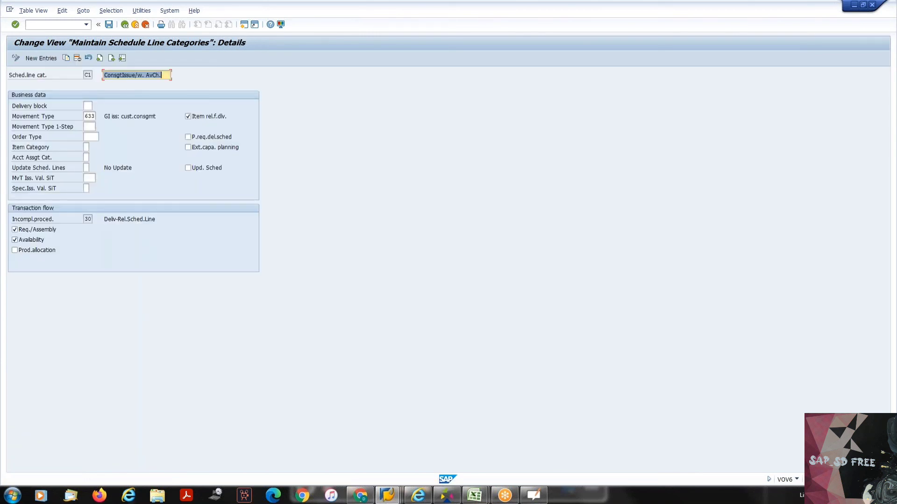
click(86, 117)
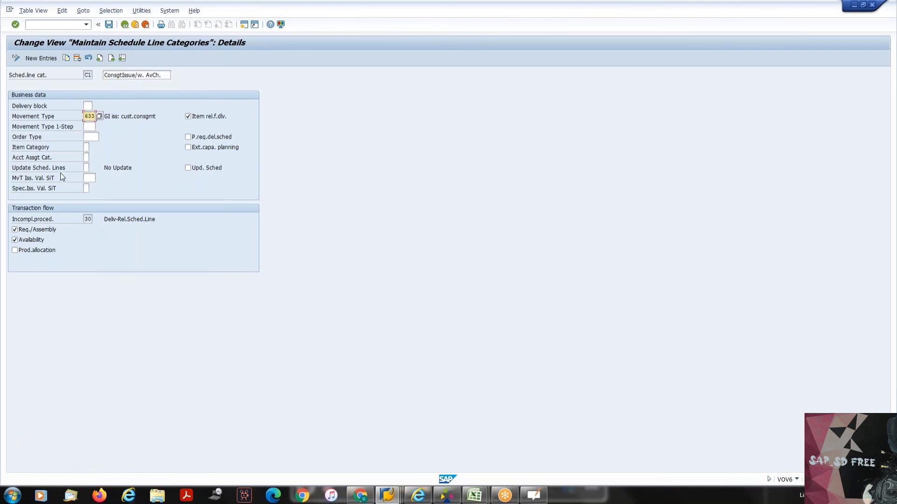
click(125, 25)
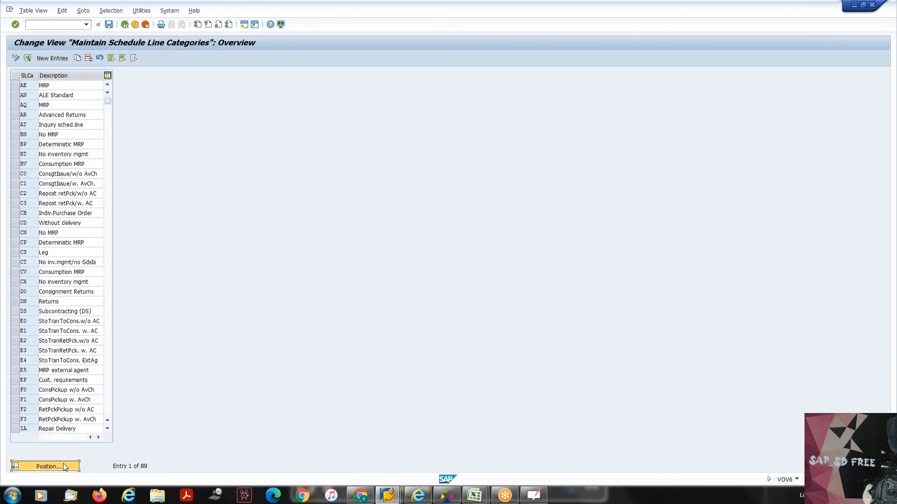
- Position the schedule line category list at E1, review that category's movement type, and return to the list
click(49, 466)
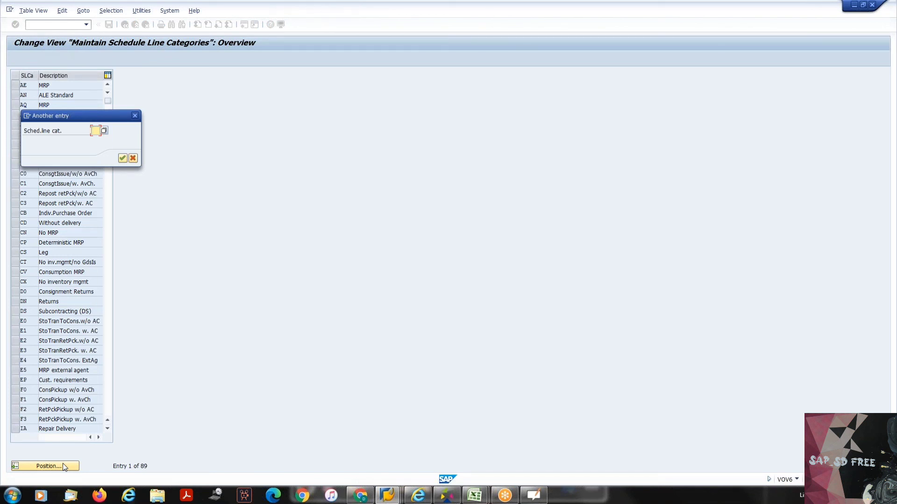
text(e1)
key(Return)
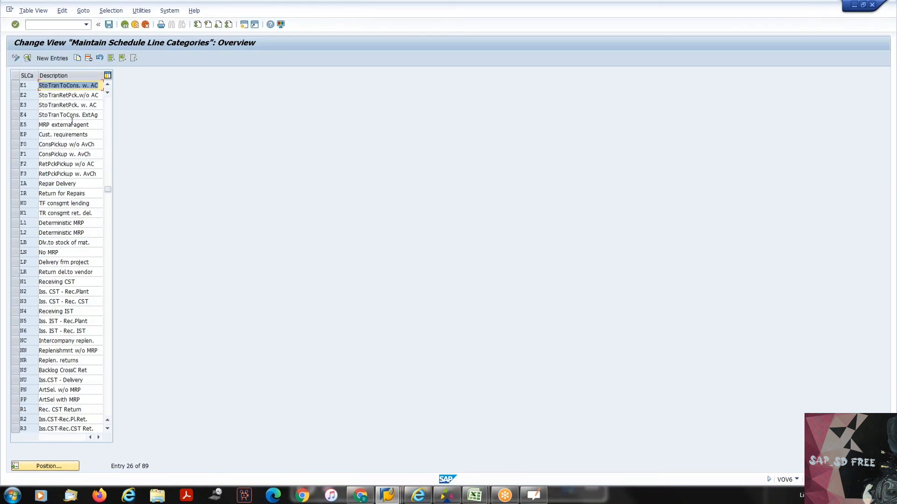
double_click(73, 87)
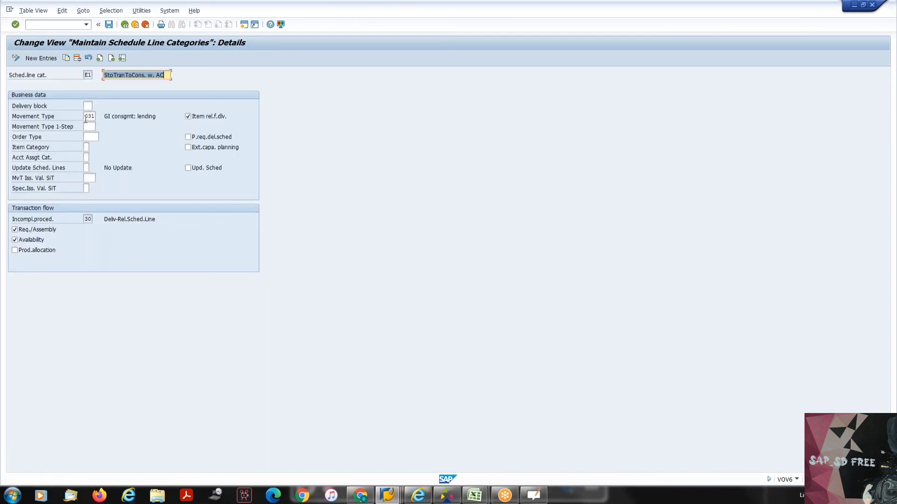
click(89, 116)
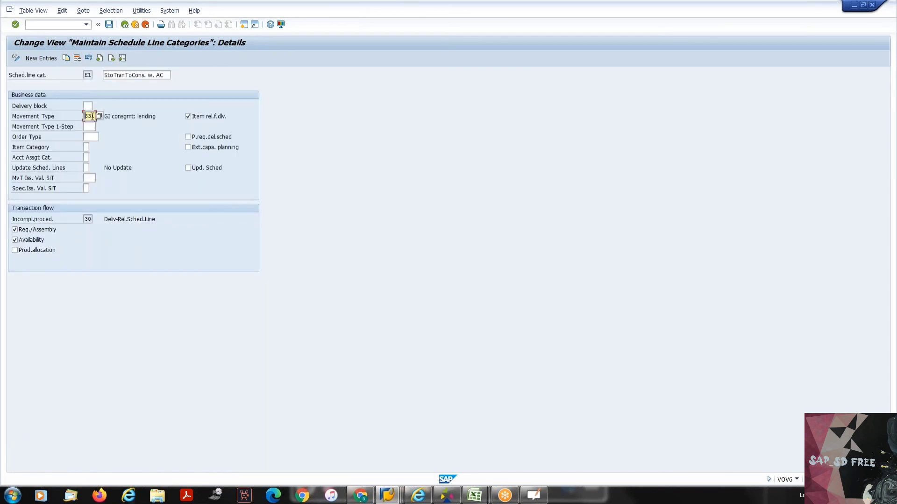
click(126, 27)
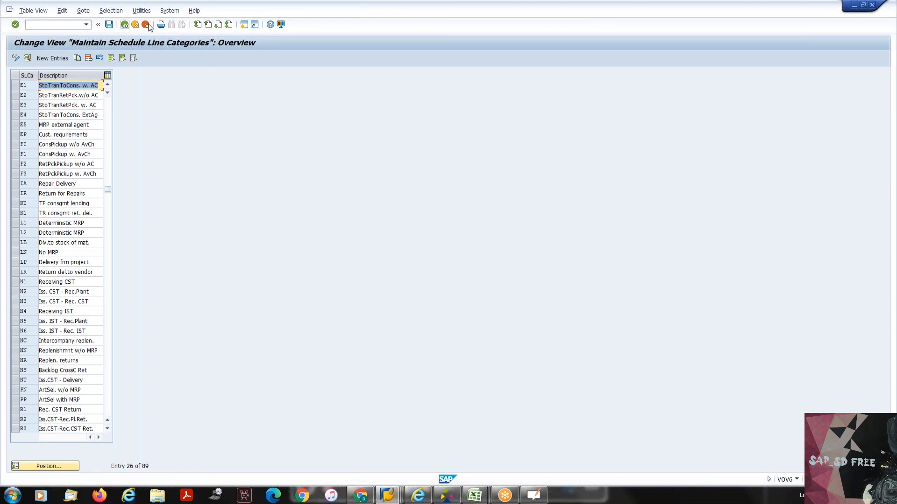
- Position the schedule line category list at CS, check that category's details, and return to the list
click(42, 467)
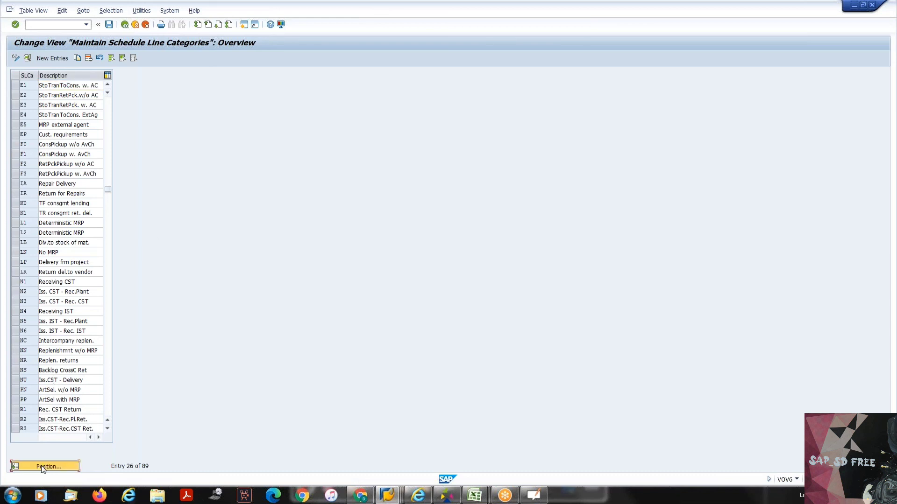
key(Return)
key(Return)
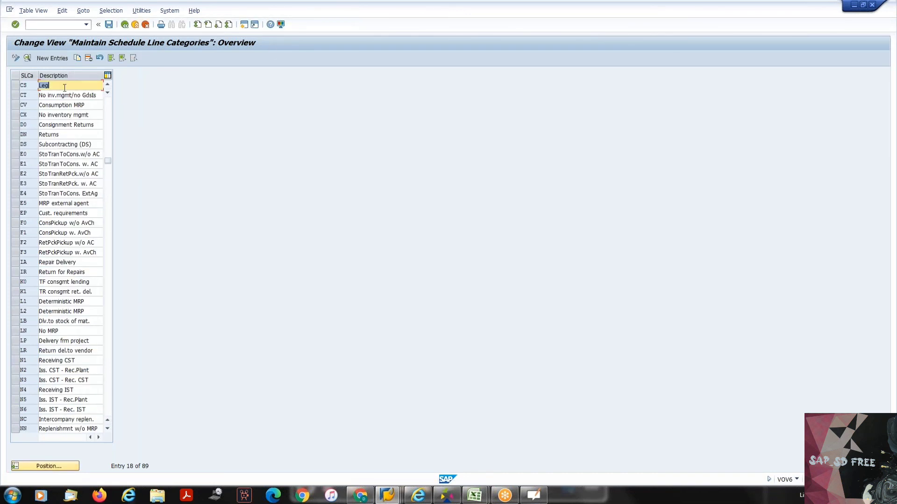
key(F2)
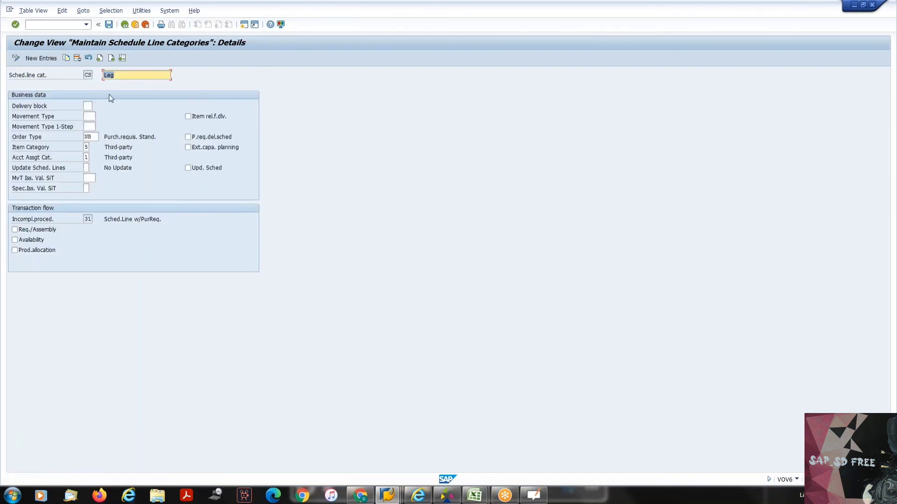
key(F3)
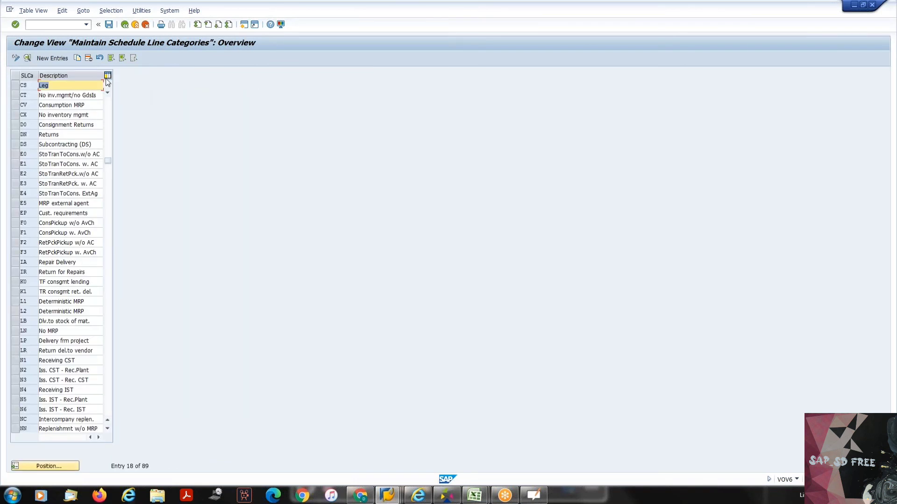
- Open the details of schedule line category CP, the entry just before CS, and examine its movement type
click(107, 84)
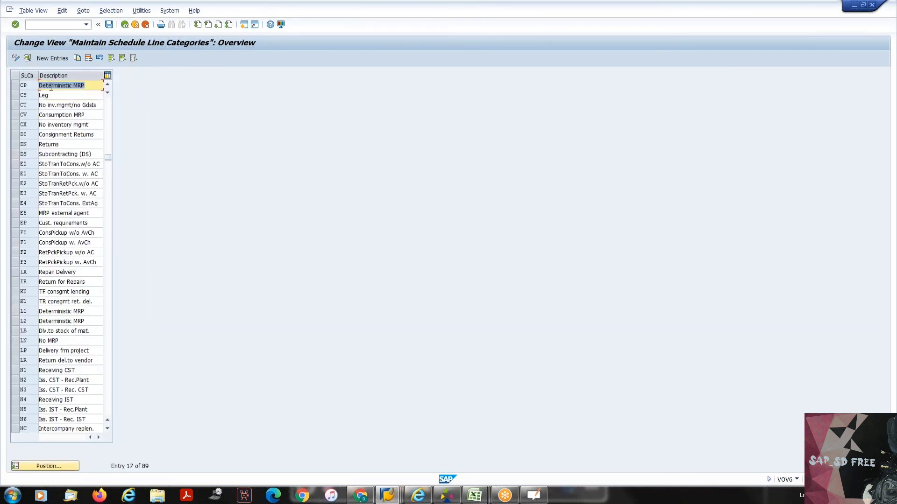
double_click(50, 88)
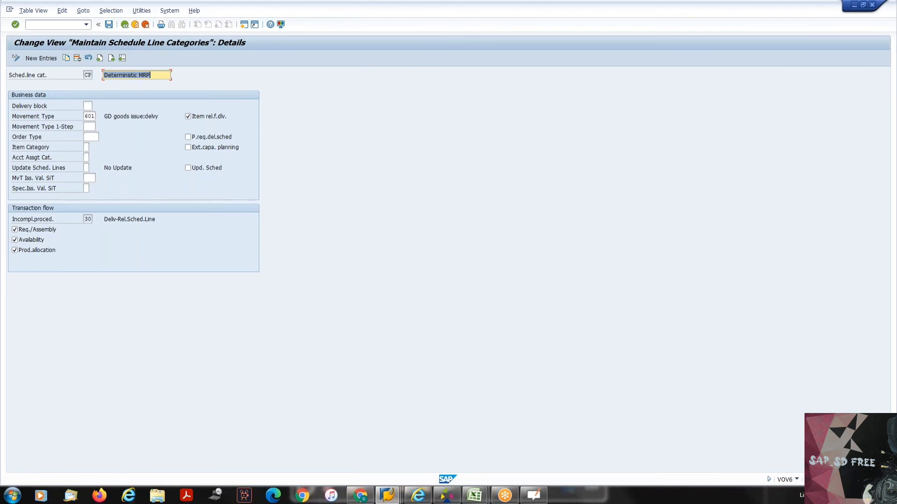
double_click(89, 116)
click(96, 116)
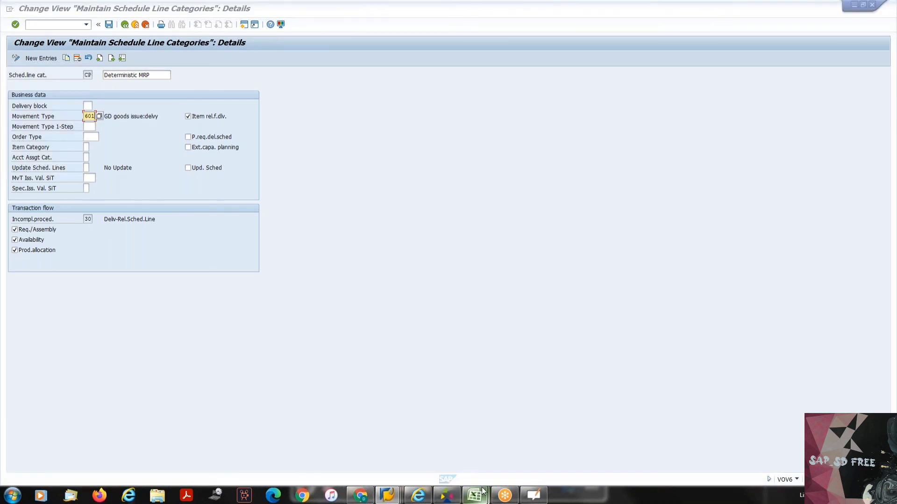
- Switch to Excel to check the Returns schedule line category DN, and return to the schedule line category details in SAP
mouse_move(484, 496)
click(512, 440)
click(224, 149)
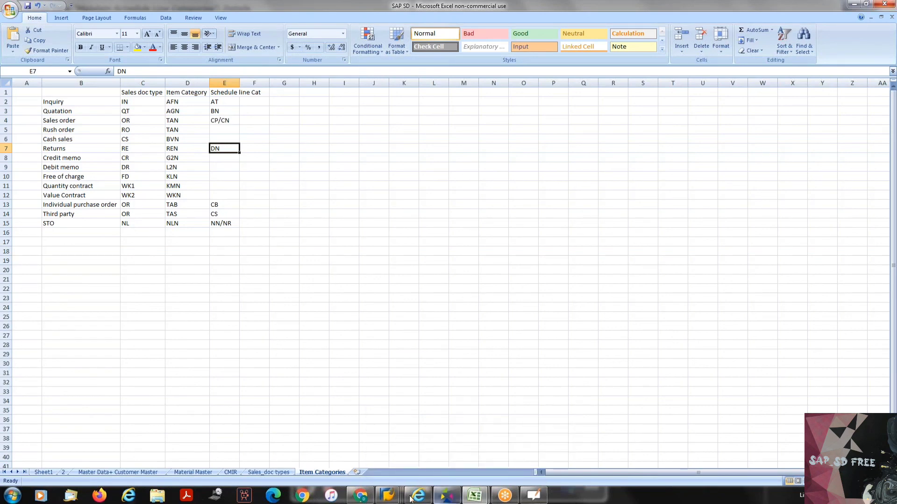
mouse_move(387, 495)
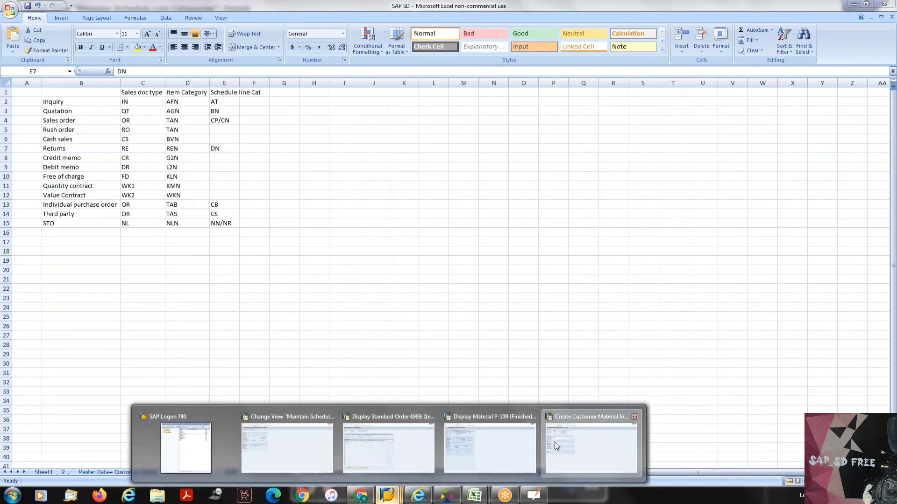
click(554, 442)
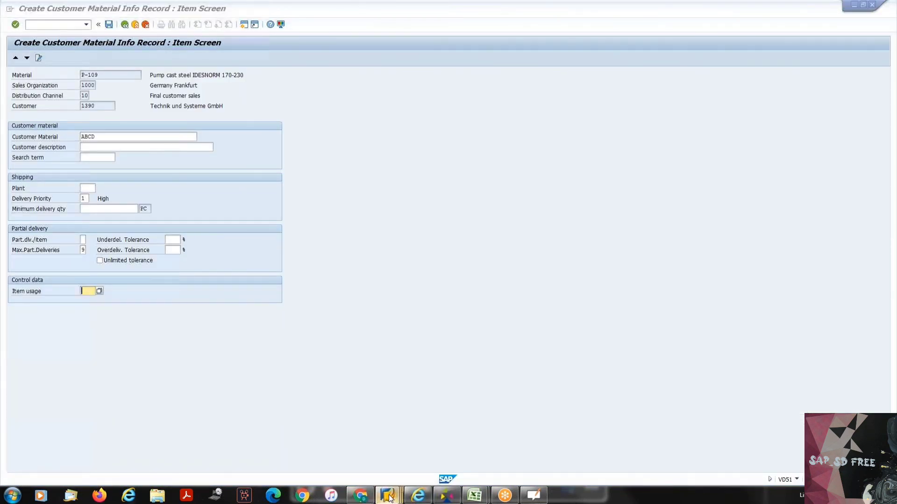
mouse_move(388, 496)
click(279, 422)
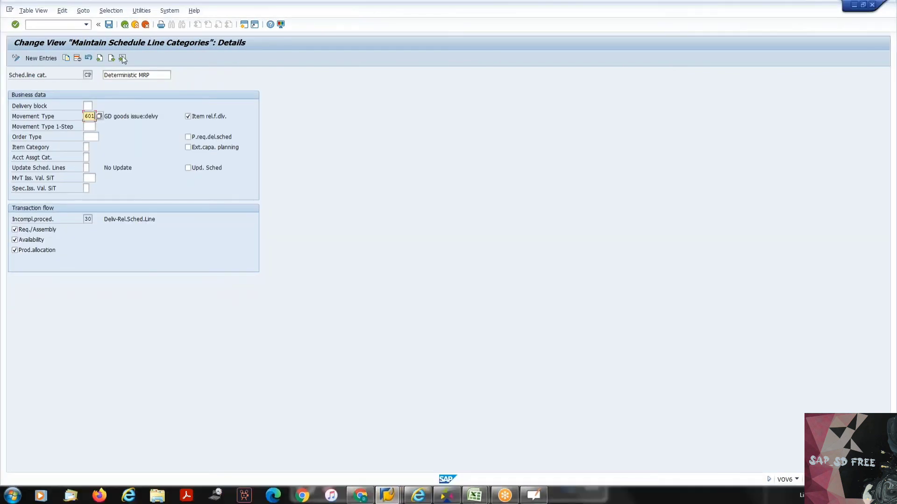
- Go to schedule line category DN from the details view, and review its movement type, description and delivery block
click(123, 57)
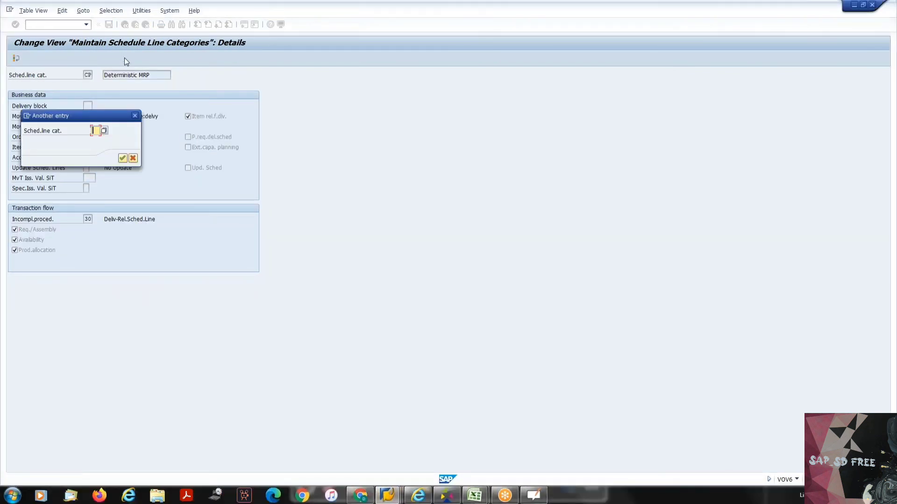
text(cs)
key(Return)
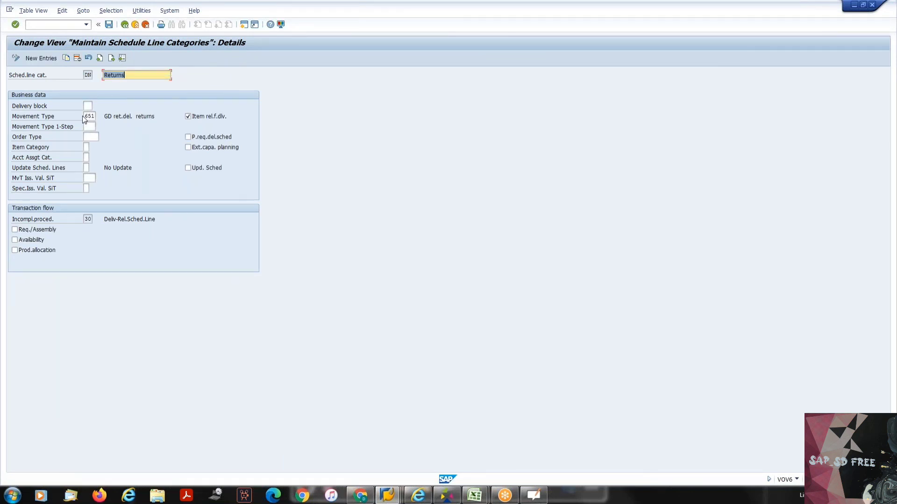
drag(85, 117, 99, 115)
click(99, 116)
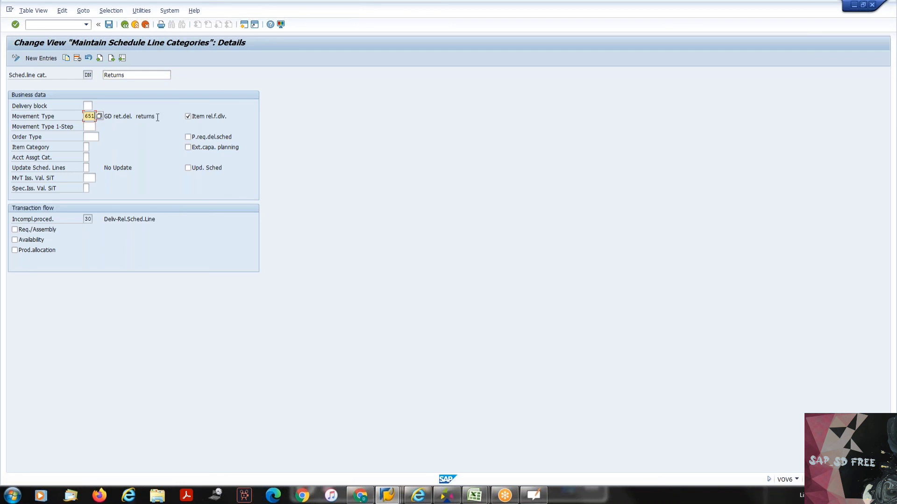
drag(161, 116, 92, 105)
click(91, 106)
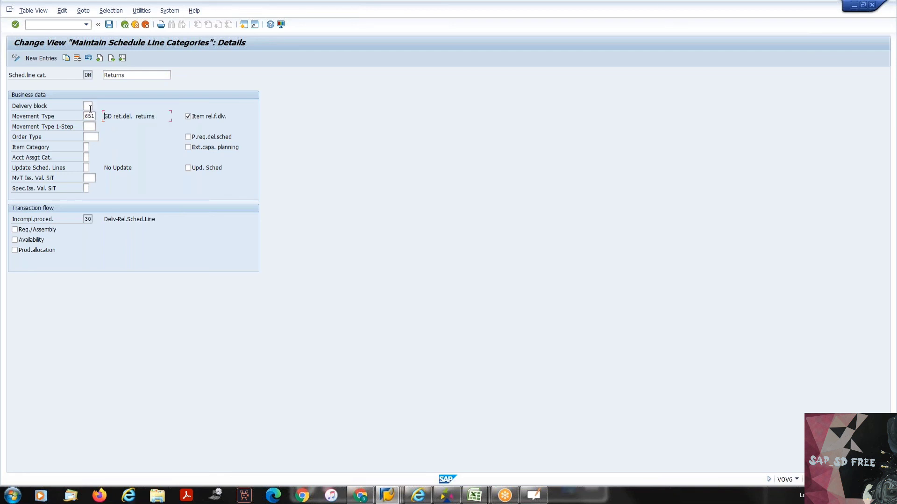